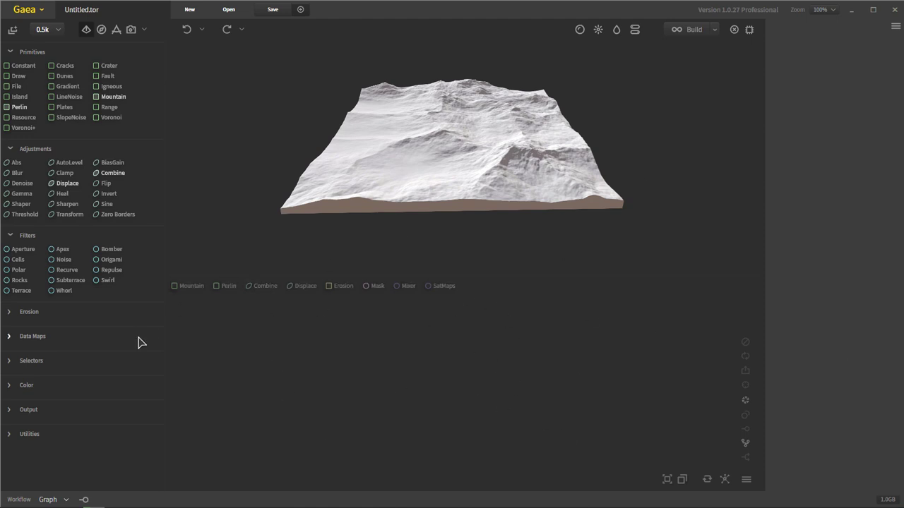
# - Add a SlopeNoise primitive to the empty graph and set its seed to 33280
pyautogui.moveTo(71, 117); pyautogui.dragTo(276, 390)
pyautogui.click(312, 404)
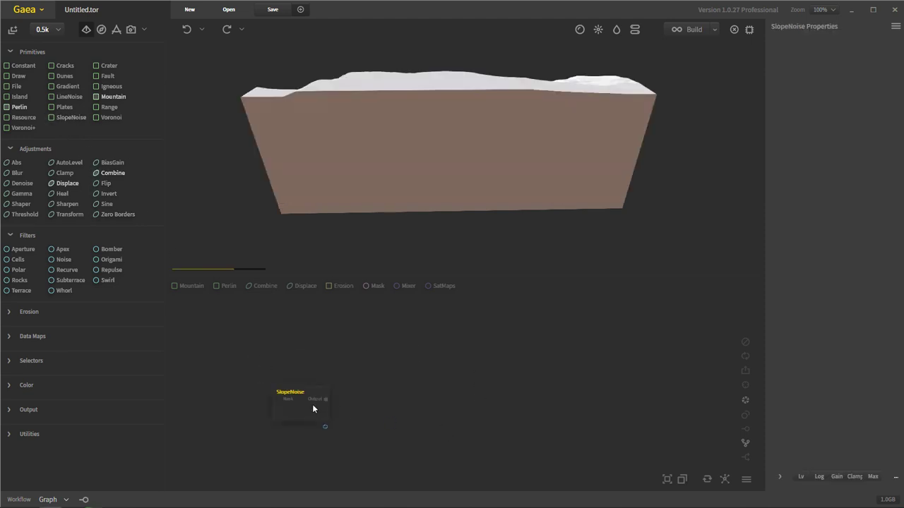
pyautogui.moveTo(332, 194); pyautogui.dragTo(482, 171)
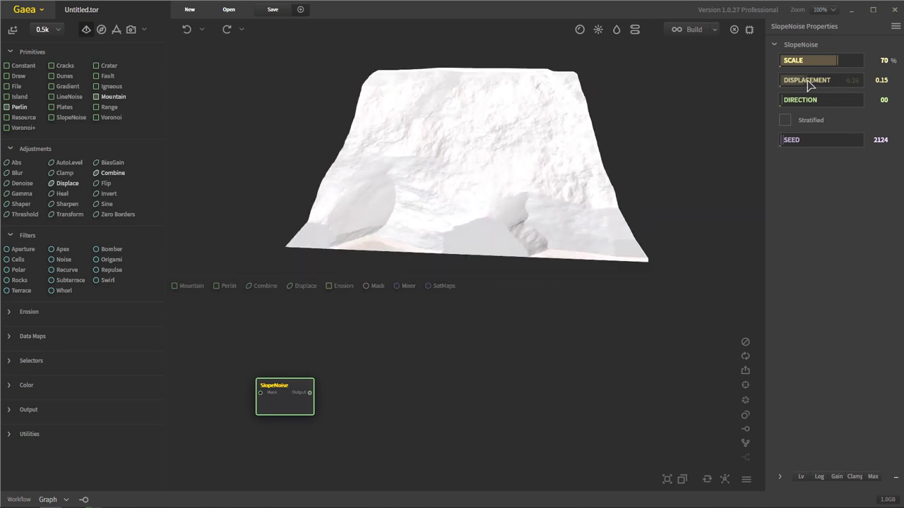
pyautogui.click(799, 140)
pyautogui.click(803, 142)
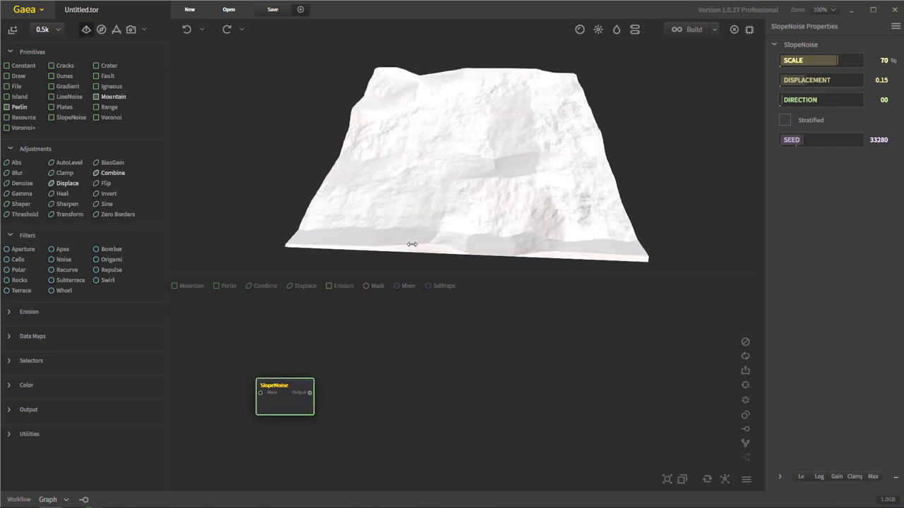
pyautogui.moveTo(491, 248); pyautogui.dragTo(512, 222)
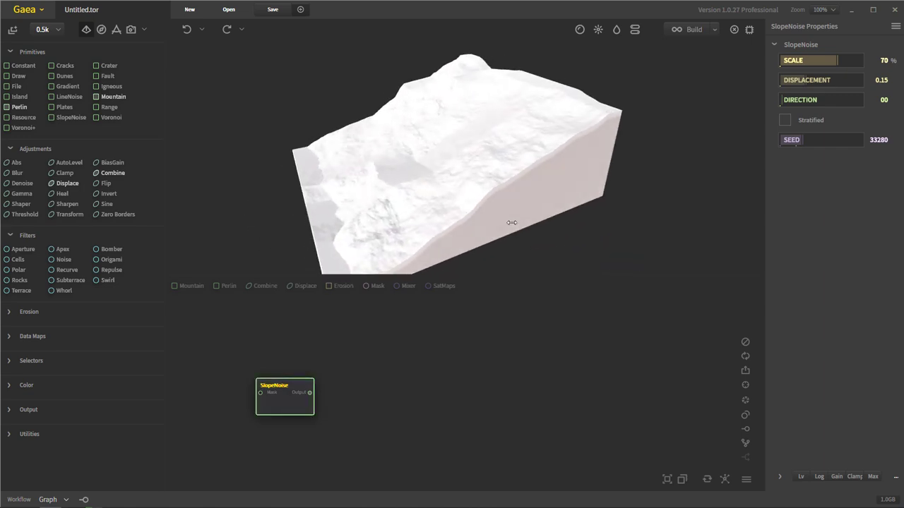
# - Set the SlopeNoise displacement to 0.25 and its scale to 61%
pyautogui.click(807, 82)
pyautogui.moveTo(511, 180); pyautogui.dragTo(512, 162)
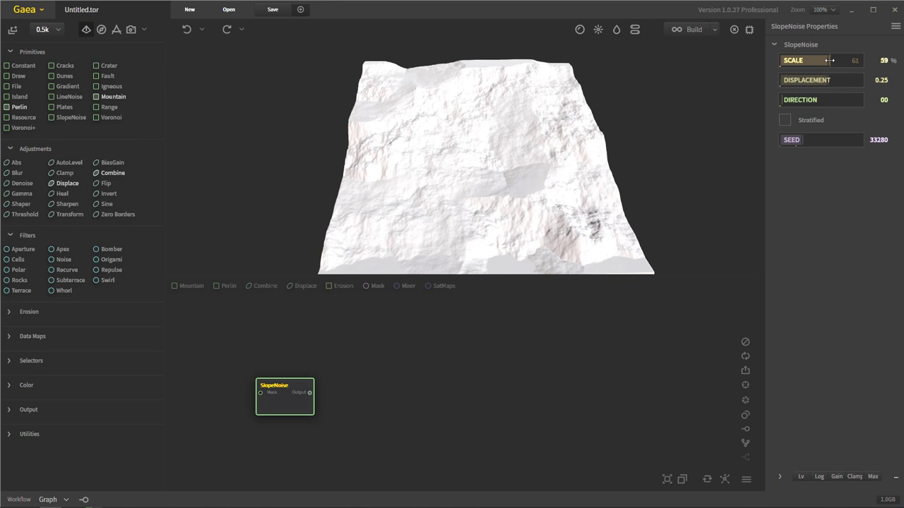
pyautogui.moveTo(830, 60); pyautogui.dragTo(832, 60)
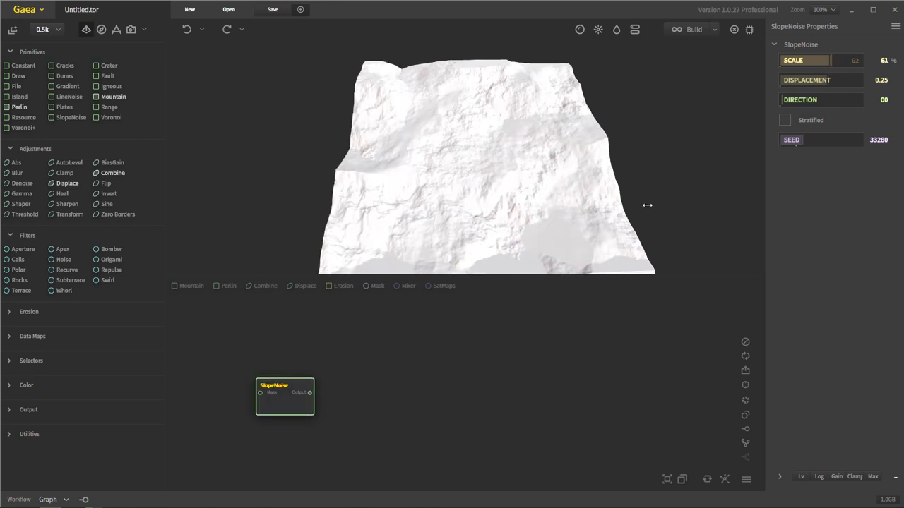
pyautogui.moveTo(589, 200); pyautogui.dragTo(552, 190)
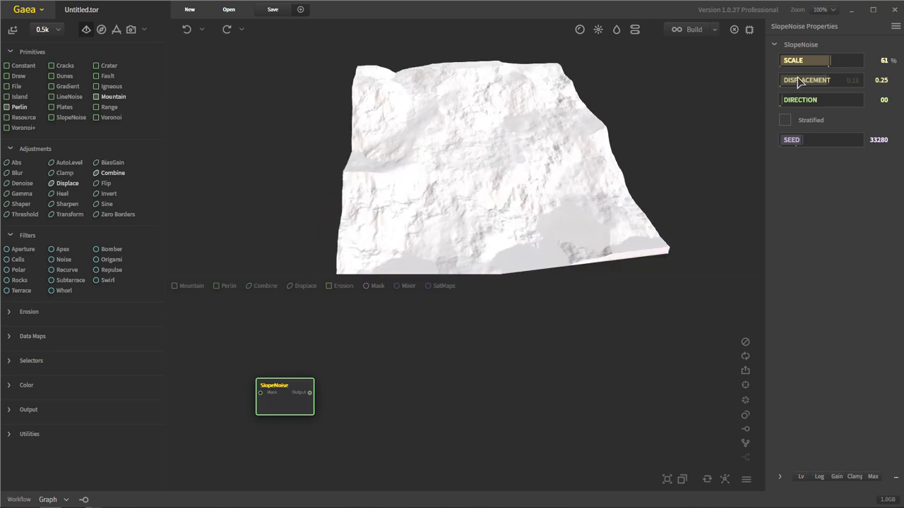
# - Enable the Stratified option on the SlopeNoise node and inspect the layered terrain
pyautogui.click(784, 120)
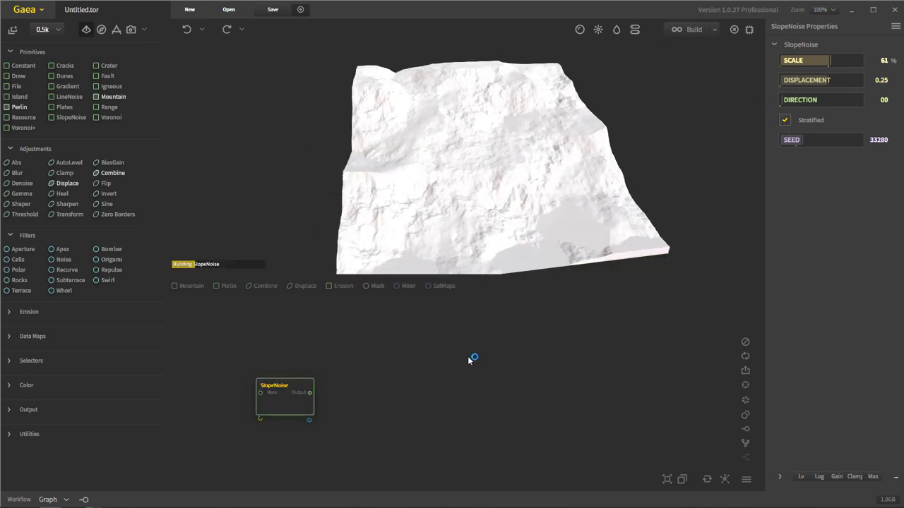
pyautogui.moveTo(508, 240); pyautogui.dragTo(563, 185)
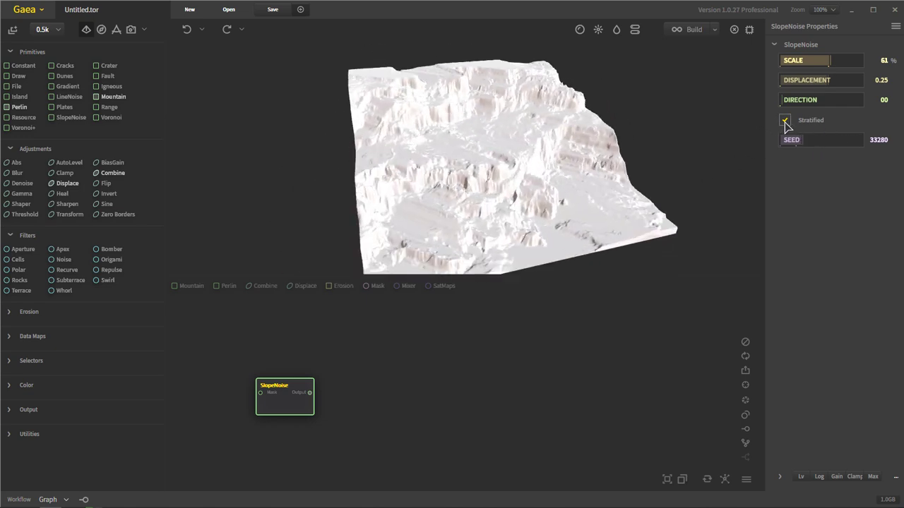
pyautogui.moveTo(565, 154); pyautogui.dragTo(527, 94)
pyautogui.moveTo(402, 269); pyautogui.dragTo(462, 228)
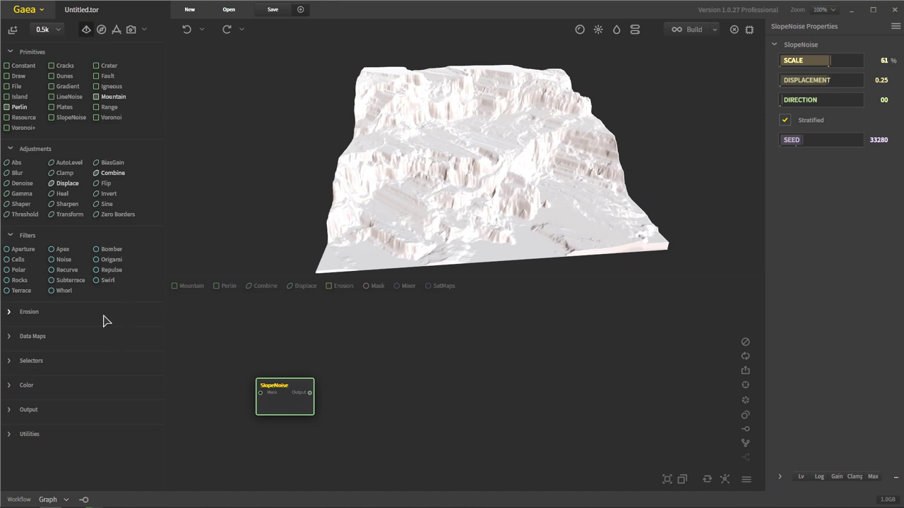
# - Try a Terrace filter by adding it beside SlopeNoise and feeding it the SlopeNoise output
pyautogui.moveTo(25, 290); pyautogui.dragTo(360, 399)
pyautogui.moveTo(370, 438); pyautogui.dragTo(393, 432)
pyautogui.moveTo(309, 392); pyautogui.dragTo(366, 388)
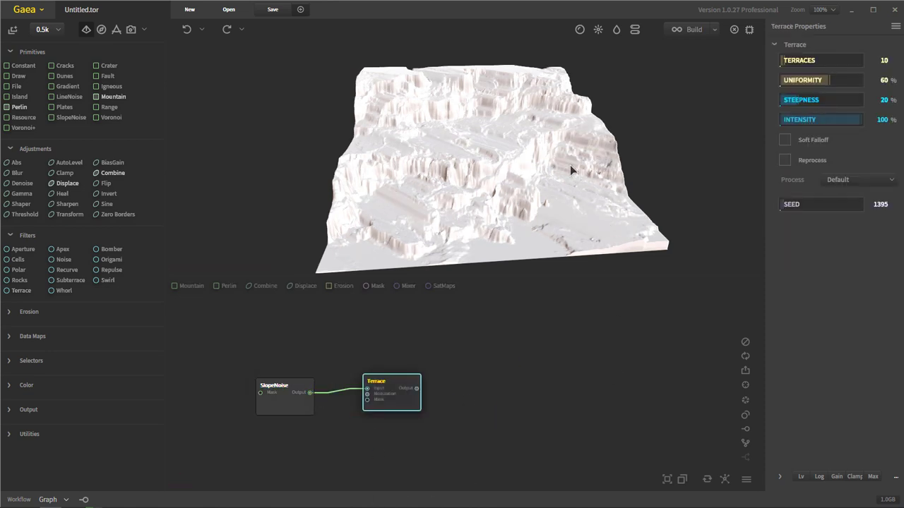
# - Try the Terrace node with 12 terraces and 41% steepness
pyautogui.moveTo(570, 164); pyautogui.dragTo(485, 165)
pyautogui.click(823, 62)
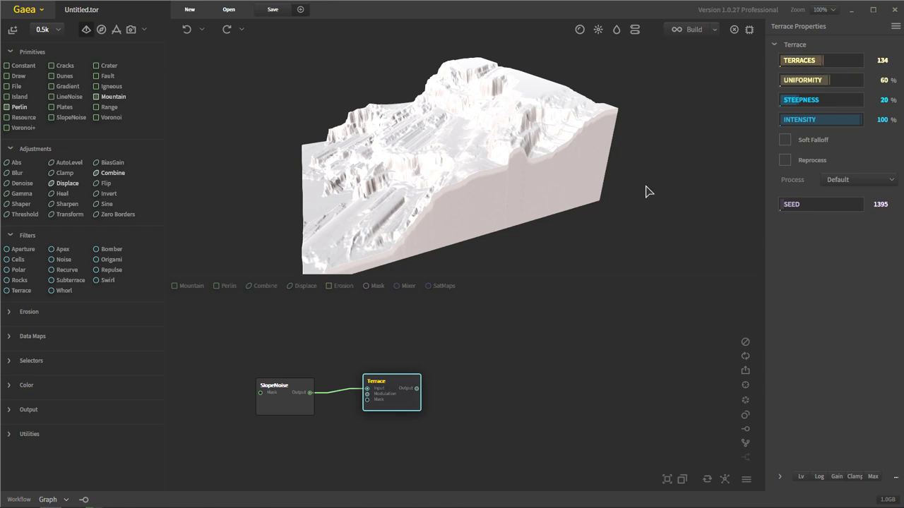
pyautogui.click(785, 61)
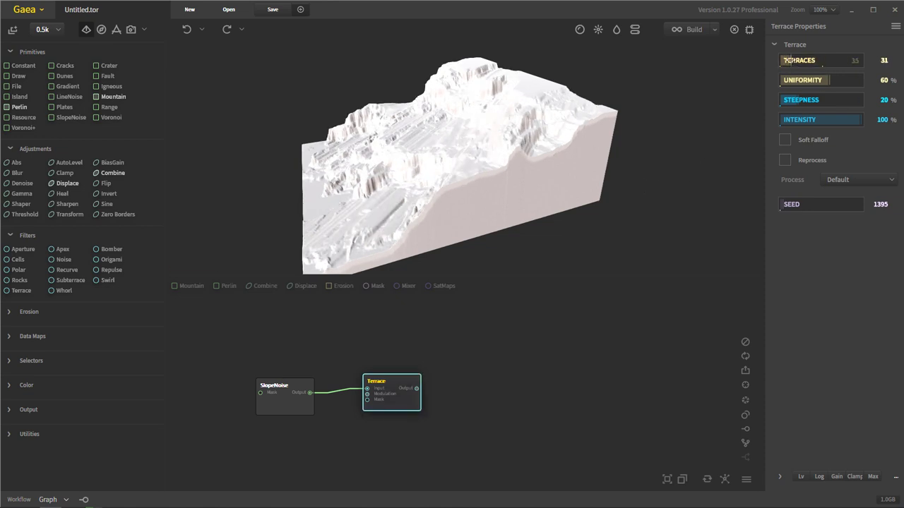
pyautogui.click(814, 101)
pyautogui.moveTo(357, 180); pyautogui.dragTo(605, 172)
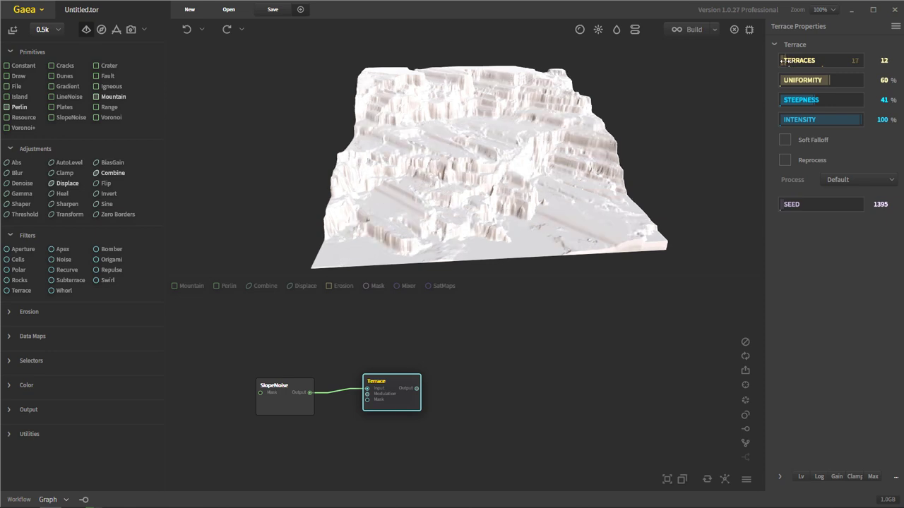
pyautogui.moveTo(524, 194); pyautogui.dragTo(469, 216)
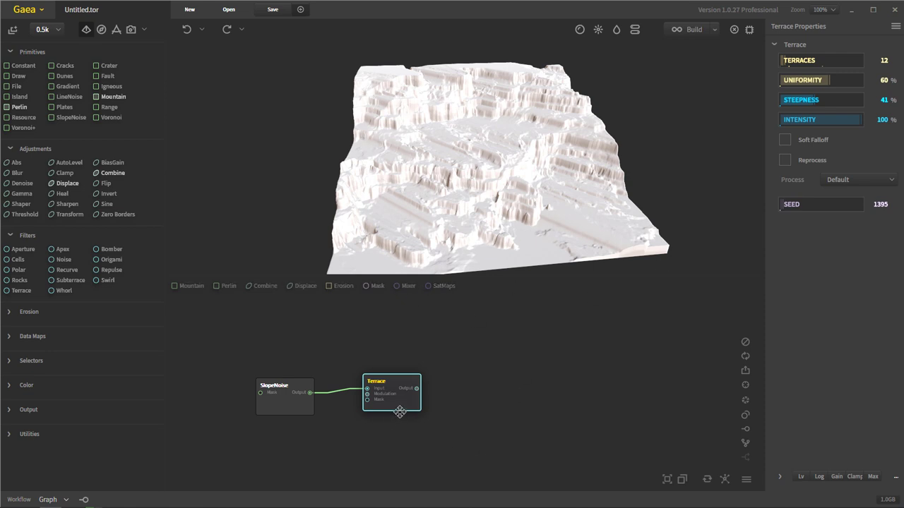
# - Delete the Terrace node from the graph and reselect the SlopeNoise node
pyautogui.moveTo(399, 412); pyautogui.dragTo(395, 416)
pyautogui.moveTo(459, 460); pyautogui.dragTo(349, 344)
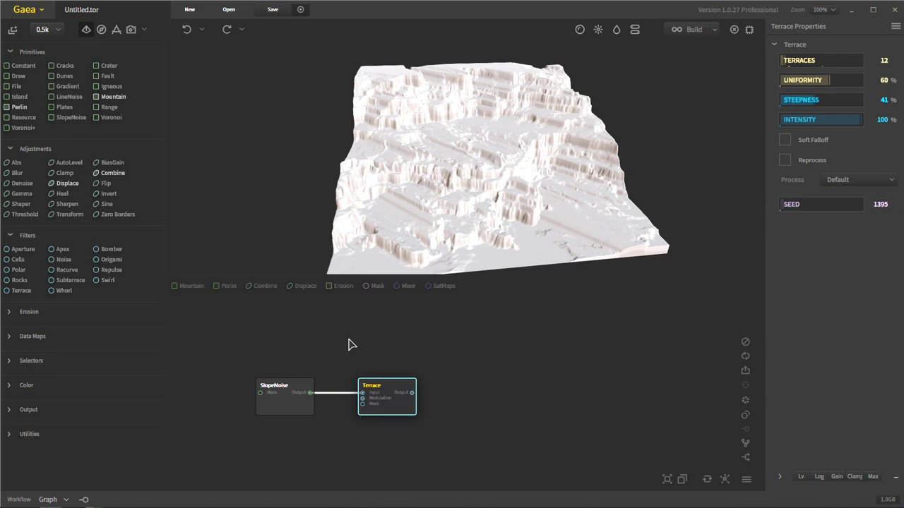
pyautogui.press('Delete')
pyautogui.click(640, 269)
pyautogui.click(272, 408)
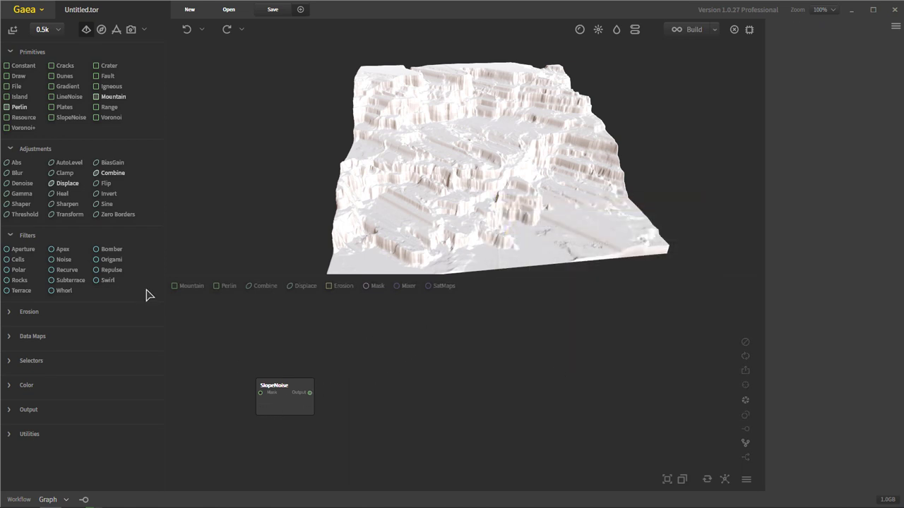
# - Add a Displace node beside SlopeNoise and connect the SlopeNoise output to its input
pyautogui.moveTo(493, 113); pyautogui.dragTo(438, 116)
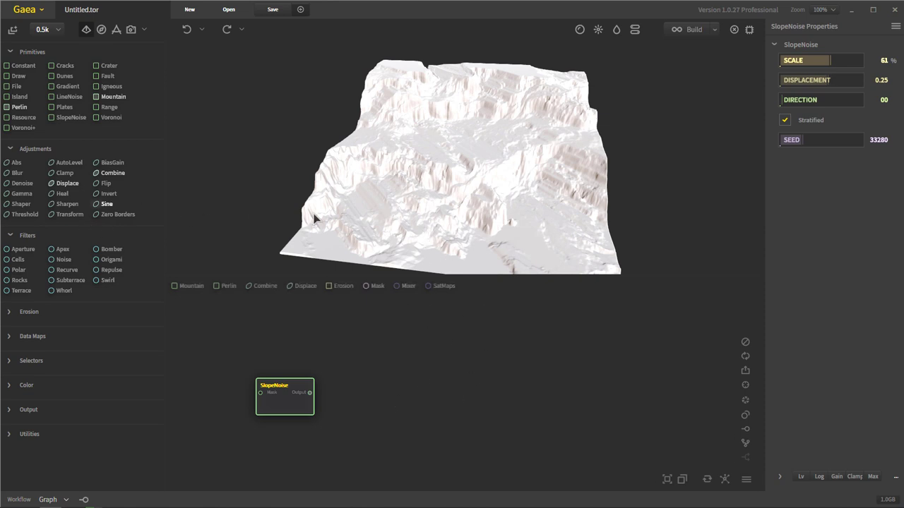
pyautogui.moveTo(467, 215); pyautogui.dragTo(446, 177)
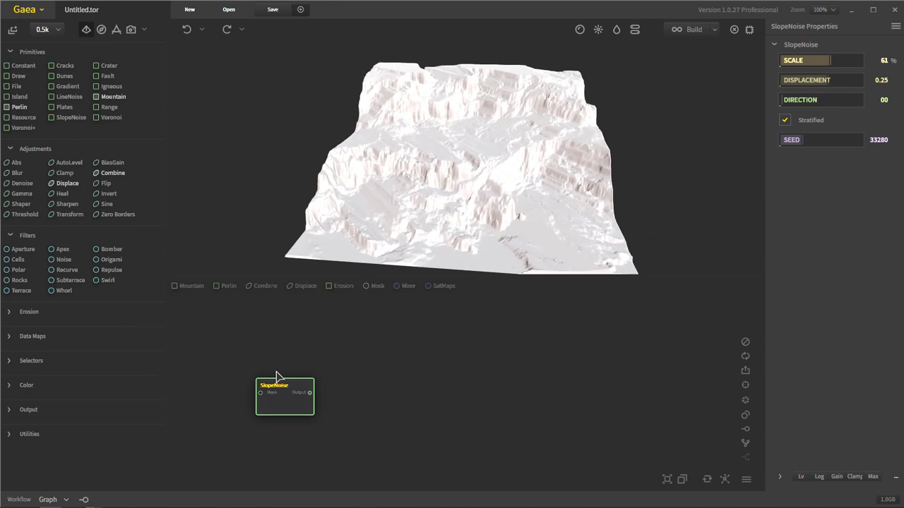
pyautogui.moveTo(286, 412)
pyautogui.mouseDown()
pyautogui.moveTo(339, 408)
pyautogui.moveTo(298, 410)
pyautogui.mouseUp()
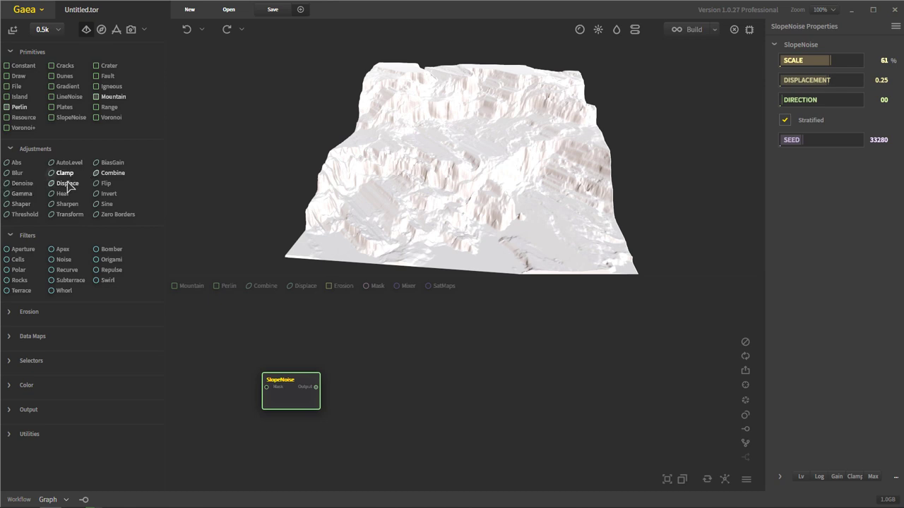
pyautogui.moveTo(67, 184); pyautogui.dragTo(368, 379)
pyautogui.moveTo(315, 388); pyautogui.dragTo(370, 387)
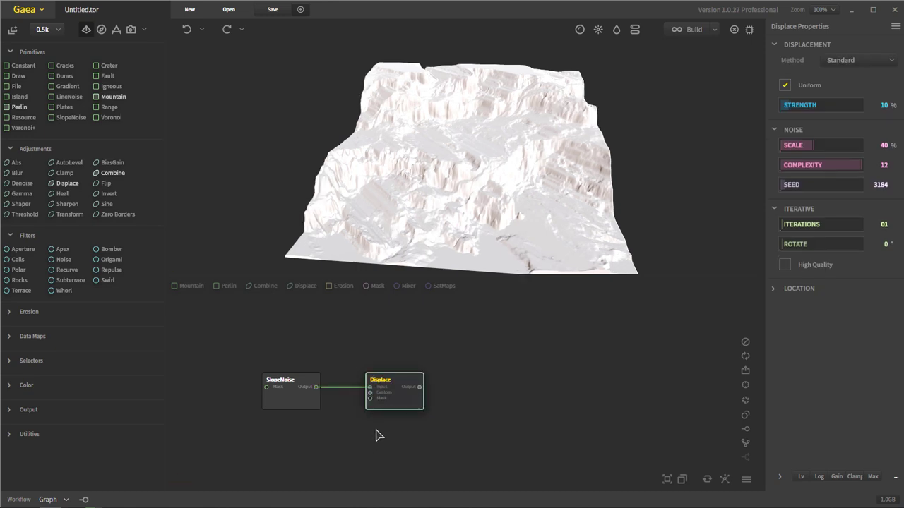
pyautogui.moveTo(409, 399); pyautogui.dragTo(390, 399)
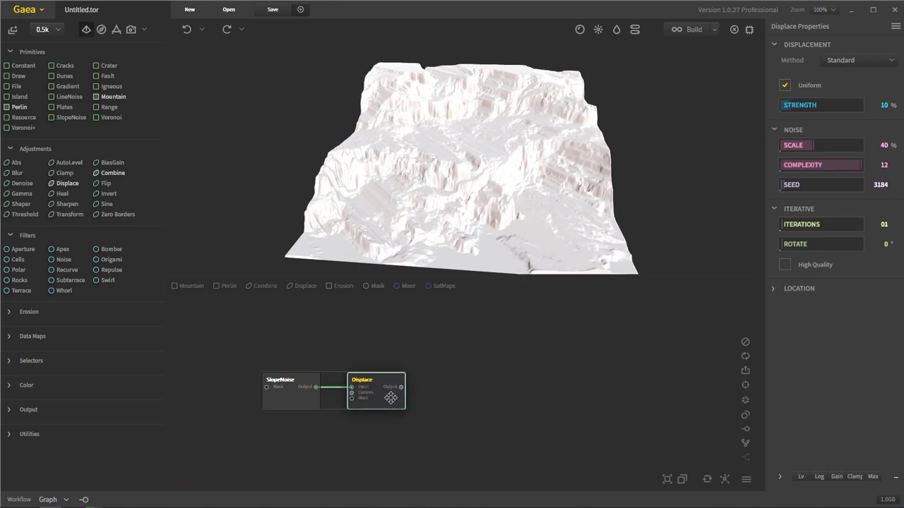
# - Set the Displace strength to 27% and enable its High Quality option
pyautogui.click(801, 106)
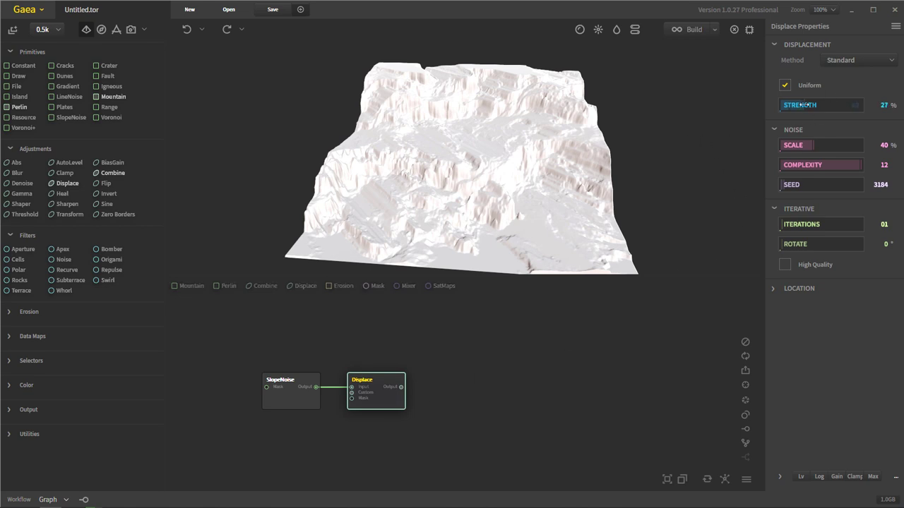
pyautogui.moveTo(520, 154); pyautogui.dragTo(520, 182)
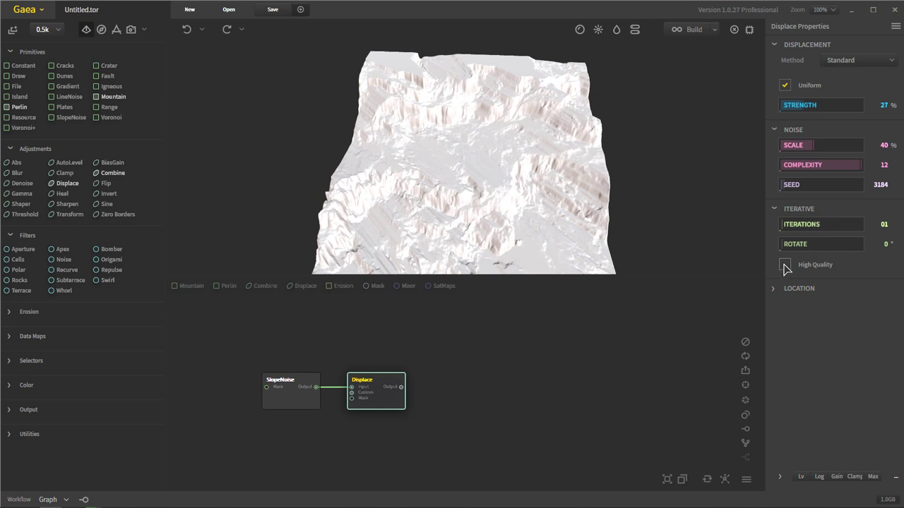
pyautogui.moveTo(482, 211); pyautogui.dragTo(498, 249)
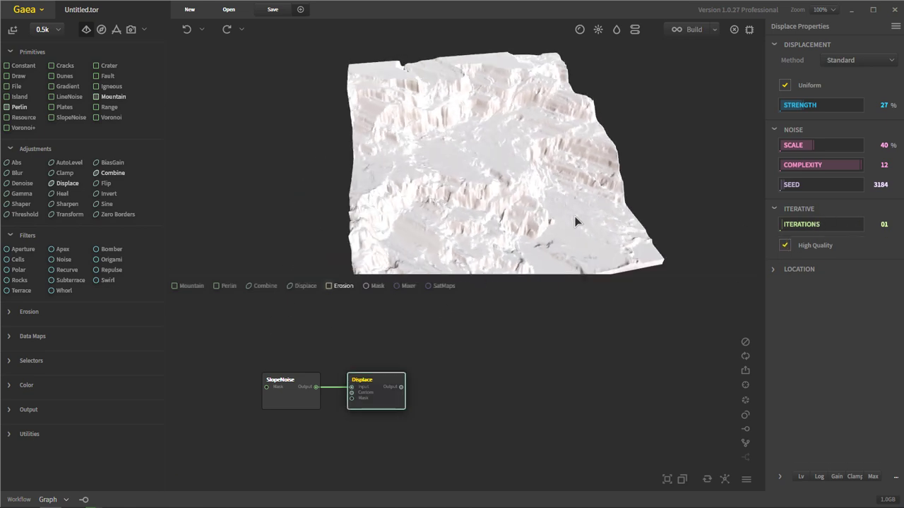
pyautogui.moveTo(575, 218); pyautogui.dragTo(555, 210)
pyautogui.click(569, 354)
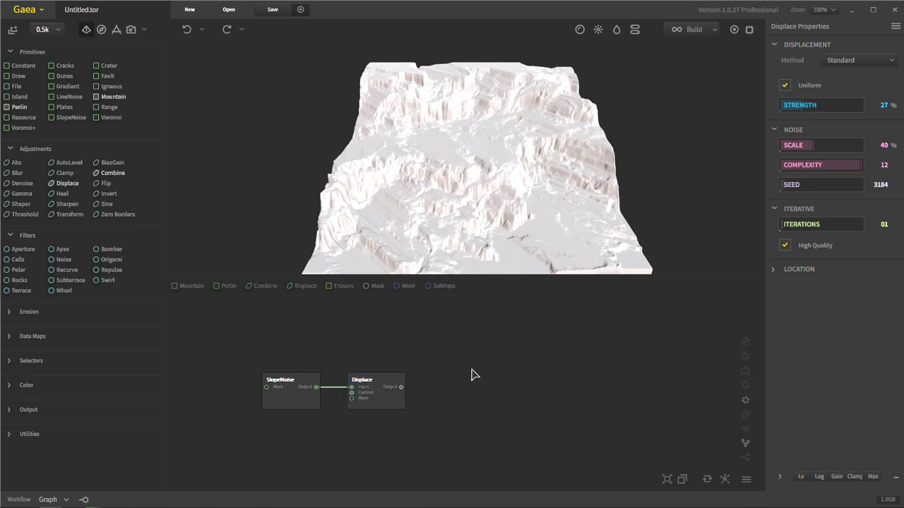
# - Add a Breaker erosion node, connect the Displace output to its input, and align it with the node row
pyautogui.click(9, 313)
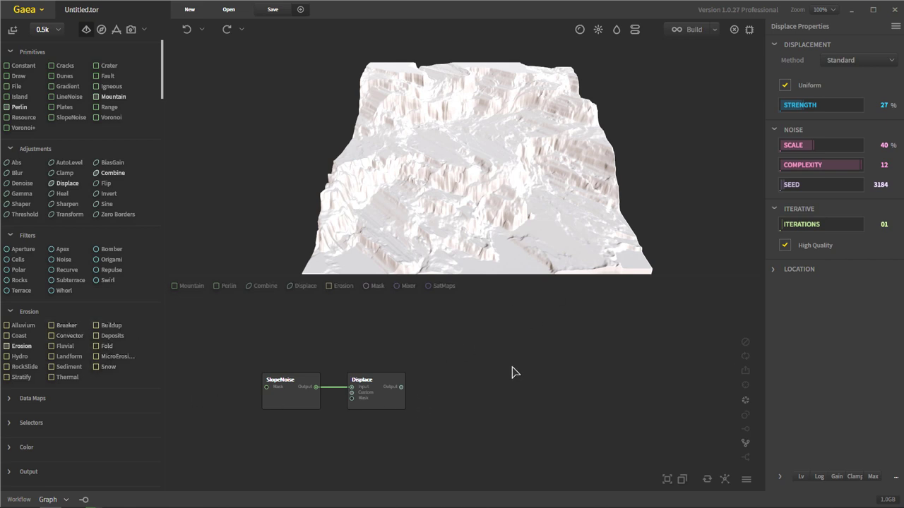
pyautogui.moveTo(499, 212)
pyautogui.mouseDown()
pyautogui.moveTo(499, 236)
pyautogui.moveTo(511, 181)
pyautogui.moveTo(507, 201)
pyautogui.mouseUp()
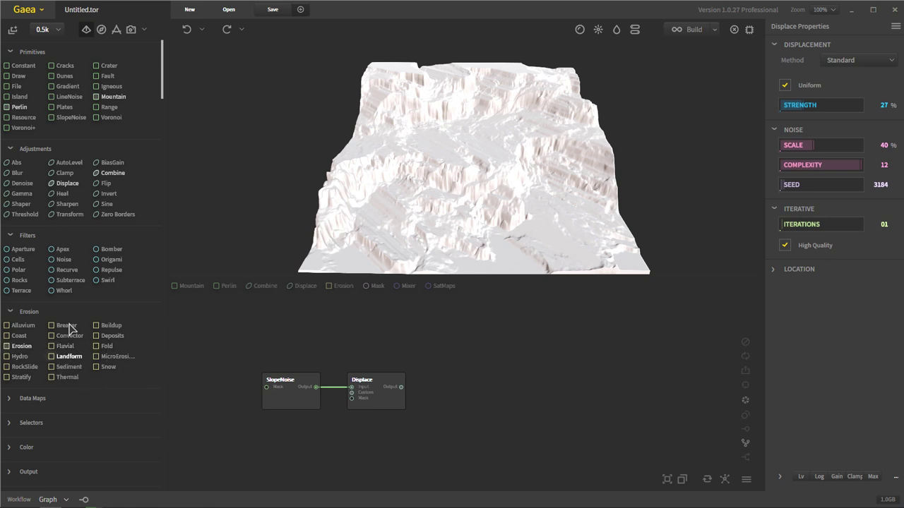
pyautogui.moveTo(67, 326); pyautogui.dragTo(436, 389)
pyautogui.moveTo(507, 428); pyautogui.dragTo(483, 430)
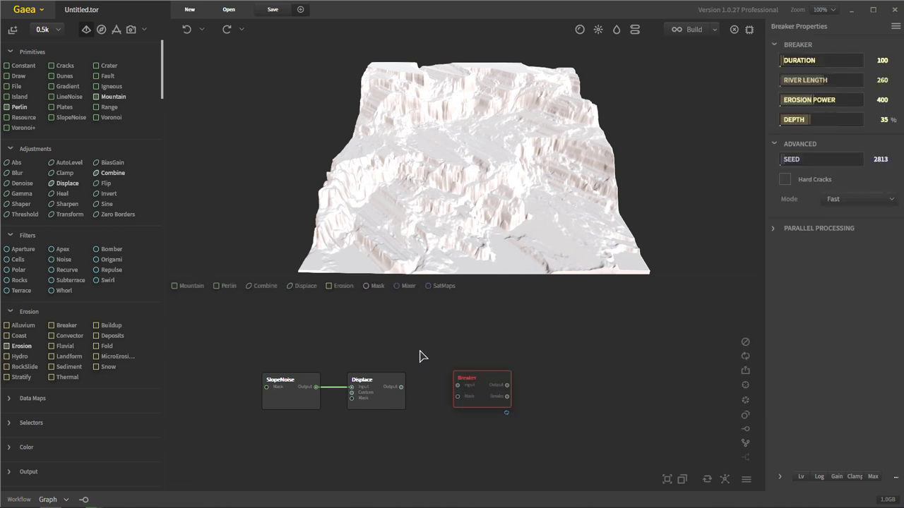
pyautogui.moveTo(401, 387); pyautogui.dragTo(458, 387)
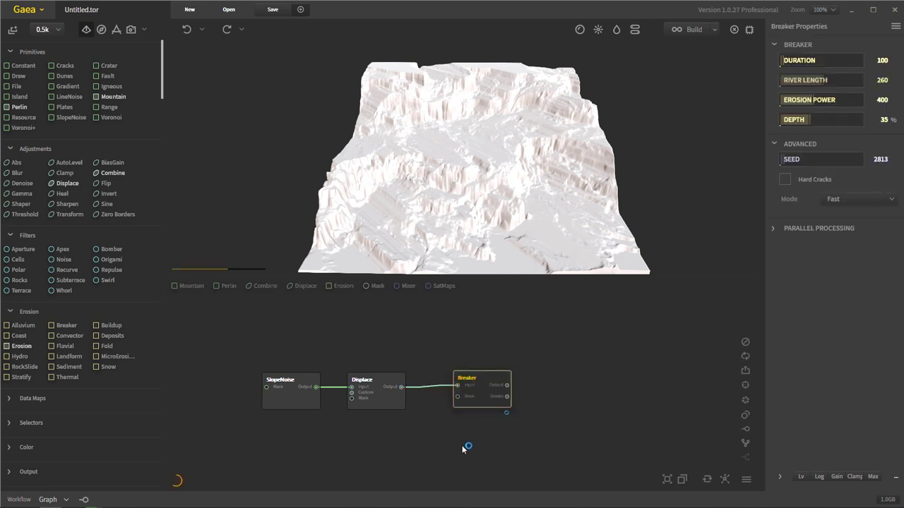
pyautogui.moveTo(529, 218); pyautogui.dragTo(576, 161)
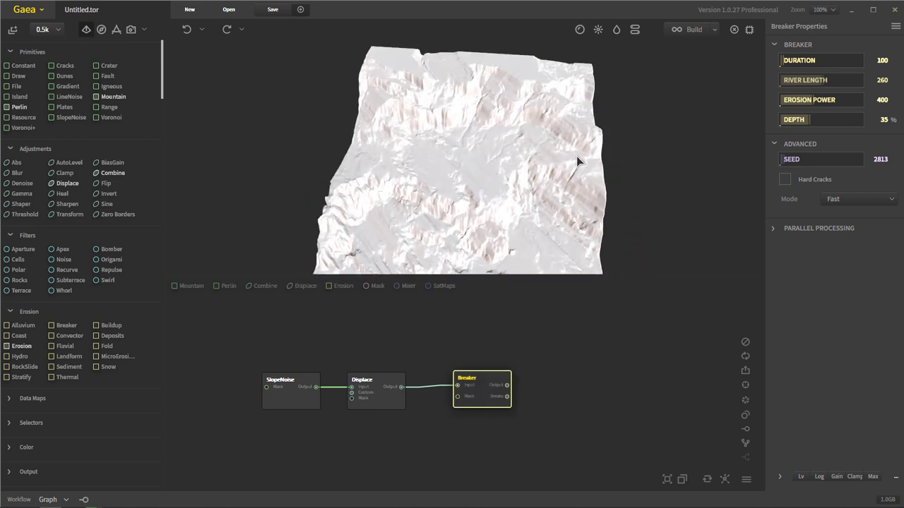
pyautogui.moveTo(489, 399)
pyautogui.mouseDown()
pyautogui.moveTo(462, 402)
pyautogui.moveTo(475, 401)
pyautogui.mouseUp()
# - Compare the terrain produced by the Displace node with that of the Breaker node
pyautogui.moveTo(430, 189); pyautogui.dragTo(589, 161)
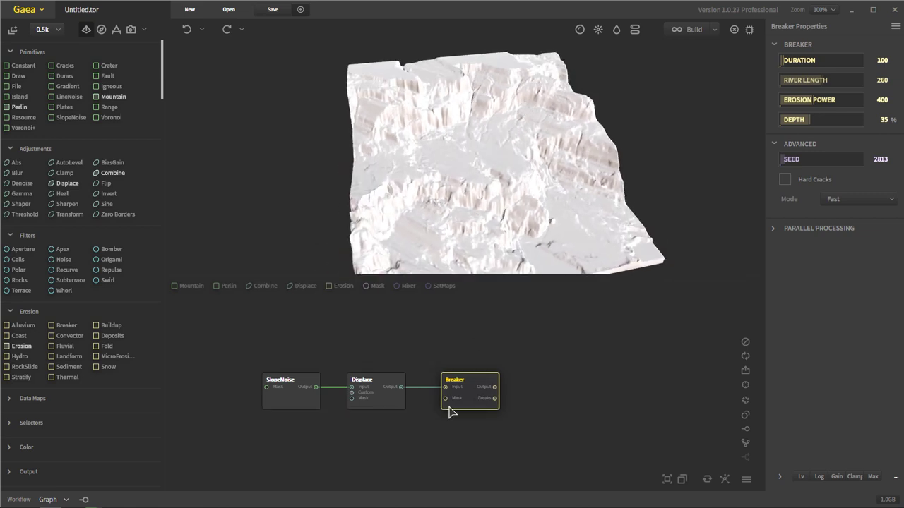
pyautogui.click(376, 389)
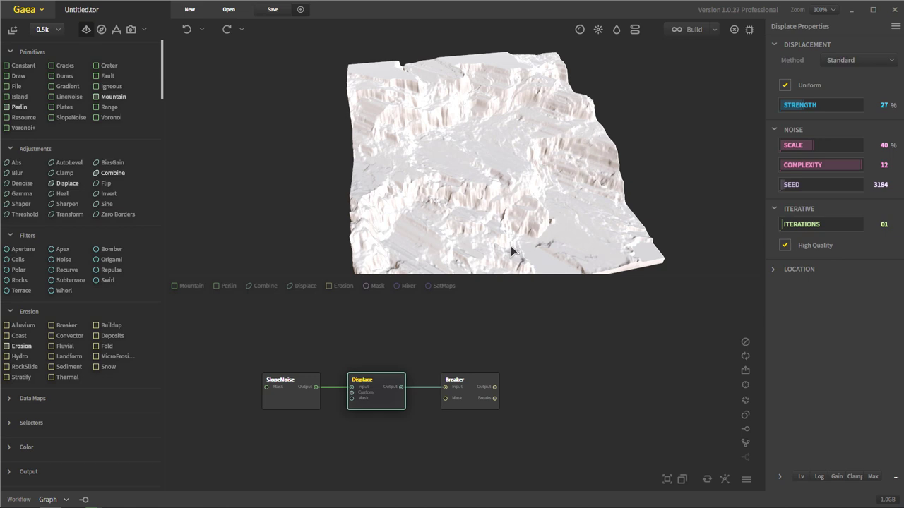
pyautogui.click(469, 392)
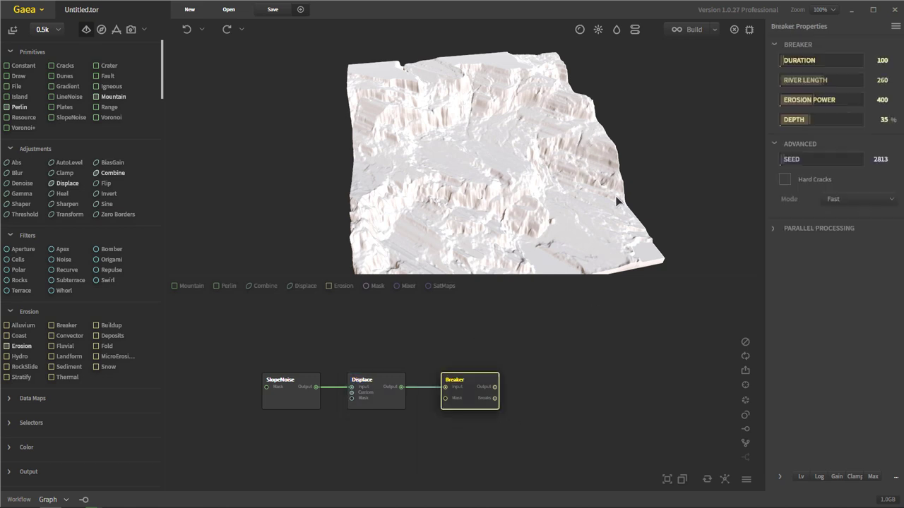
pyautogui.moveTo(532, 180); pyautogui.dragTo(474, 253)
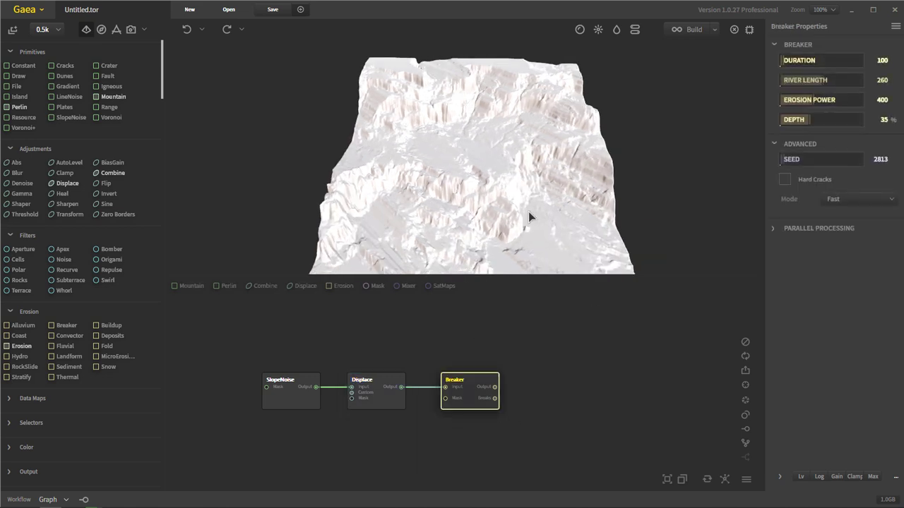
# - Set the Breaker node's Depth to 51% and its Erosion Power to 418
pyautogui.moveTo(528, 211); pyautogui.dragTo(512, 198)
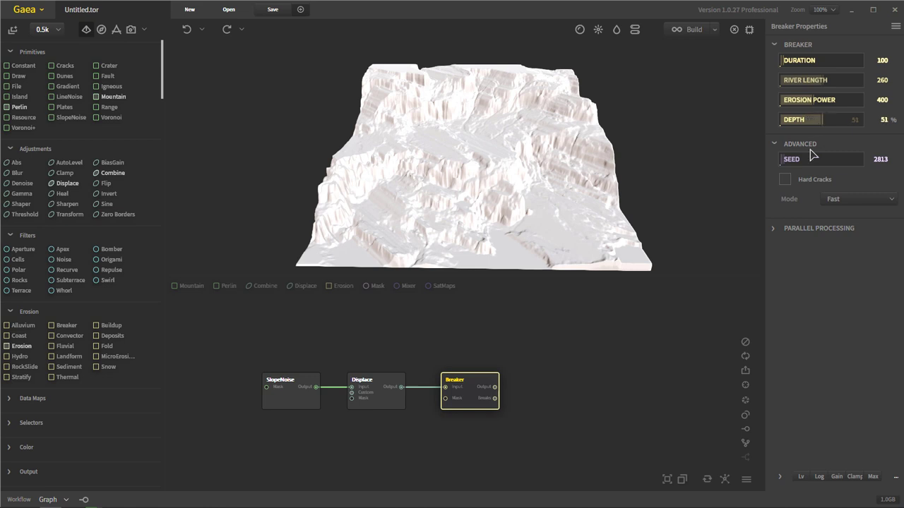
pyautogui.moveTo(539, 210); pyautogui.dragTo(467, 99)
pyautogui.moveTo(574, 177); pyautogui.dragTo(528, 219)
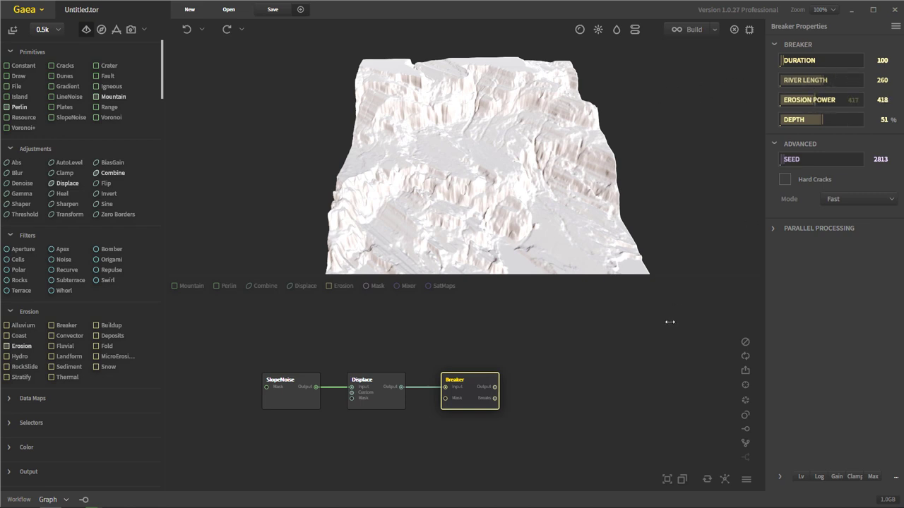
pyautogui.moveTo(537, 185); pyautogui.dragTo(586, 112)
pyautogui.moveTo(576, 211); pyautogui.dragTo(559, 181)
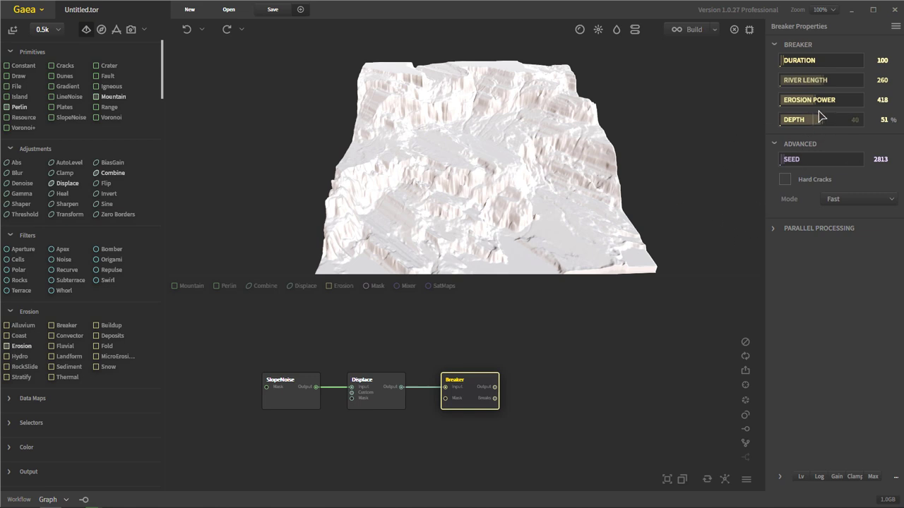
# - Enable Hard Cracks on the Breaker node and set its Mode to Accurate
pyautogui.click(785, 179)
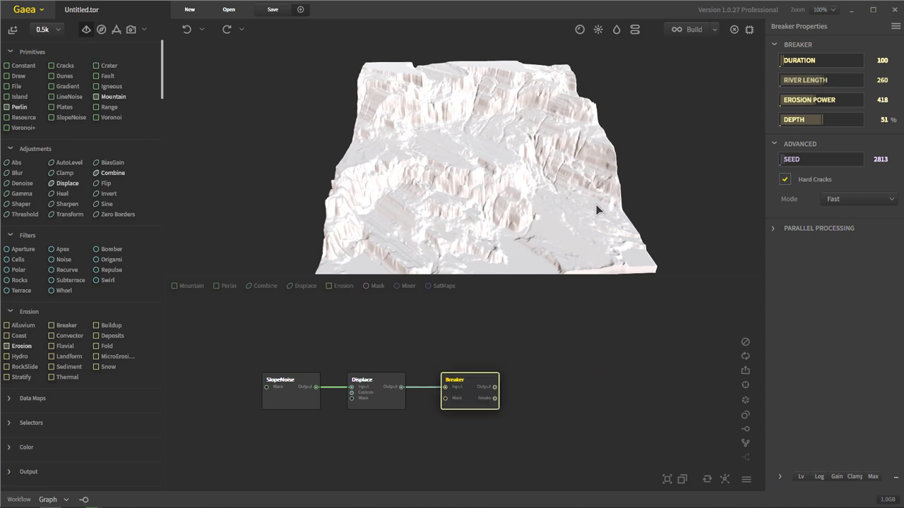
pyautogui.moveTo(563, 133); pyautogui.dragTo(623, 231)
pyautogui.click(855, 199)
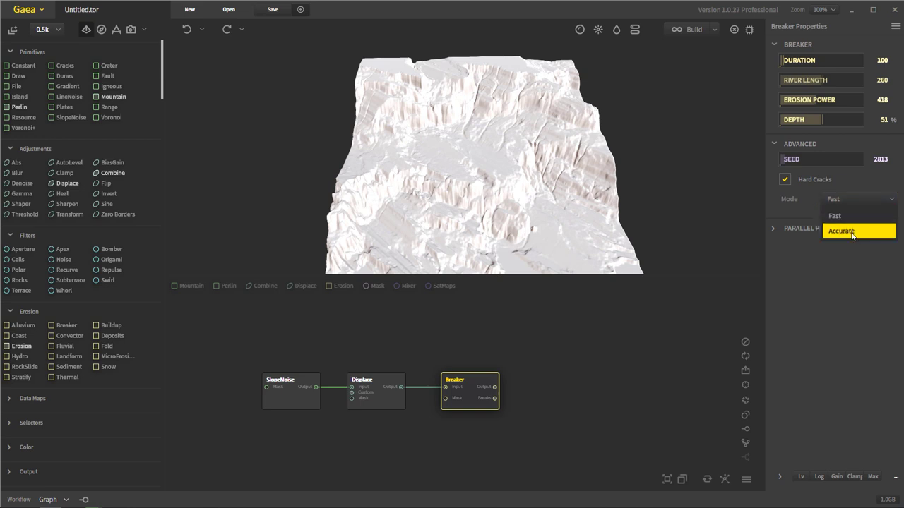
pyautogui.press('Return')
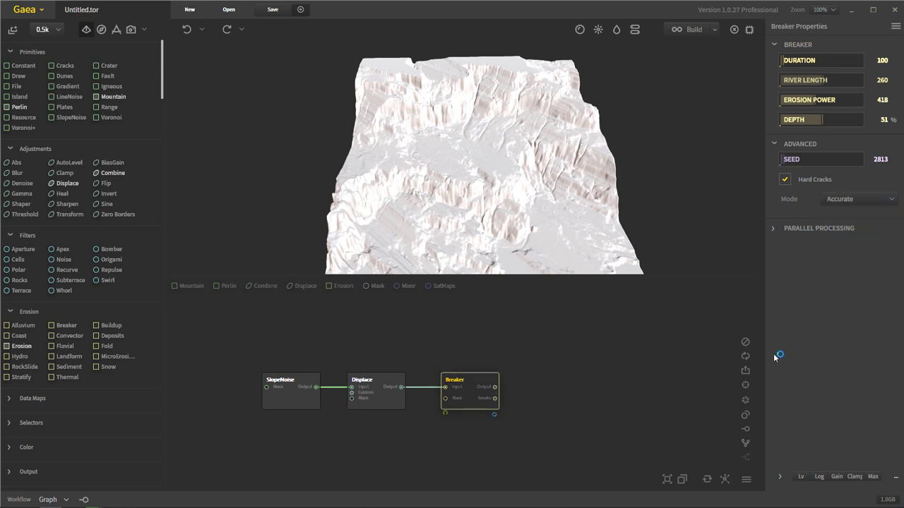
pyautogui.moveTo(573, 233); pyautogui.dragTo(536, 213)
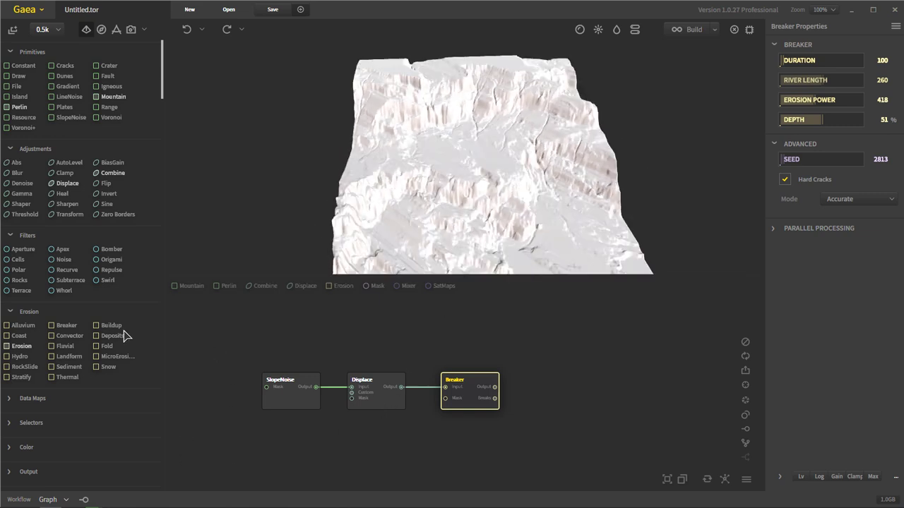
# - Add a Fold erosion node after Breaker, connect the Breaker output to its input, and align it with the node row
pyautogui.moveTo(108, 349); pyautogui.dragTo(584, 379)
pyautogui.moveTo(555, 428); pyautogui.dragTo(551, 427)
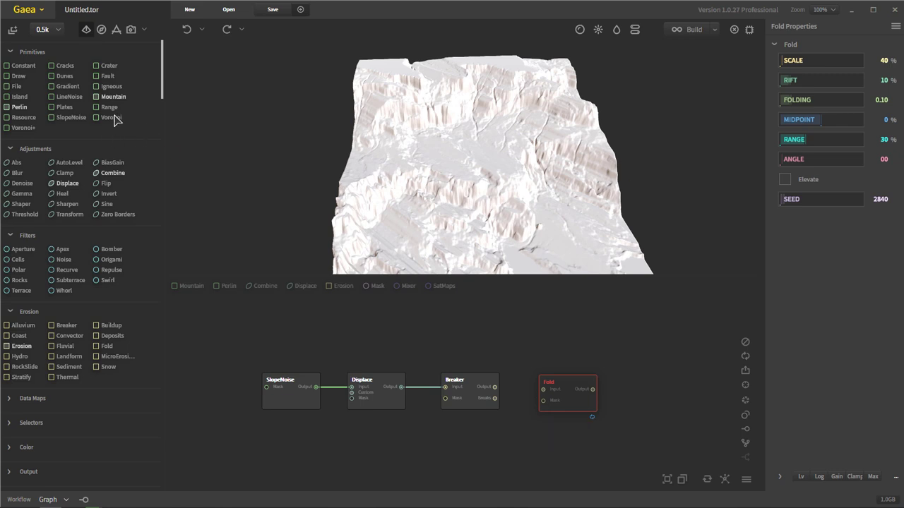
pyautogui.moveTo(494, 387); pyautogui.dragTo(573, 396)
pyautogui.moveTo(526, 248); pyautogui.dragTo(539, 145)
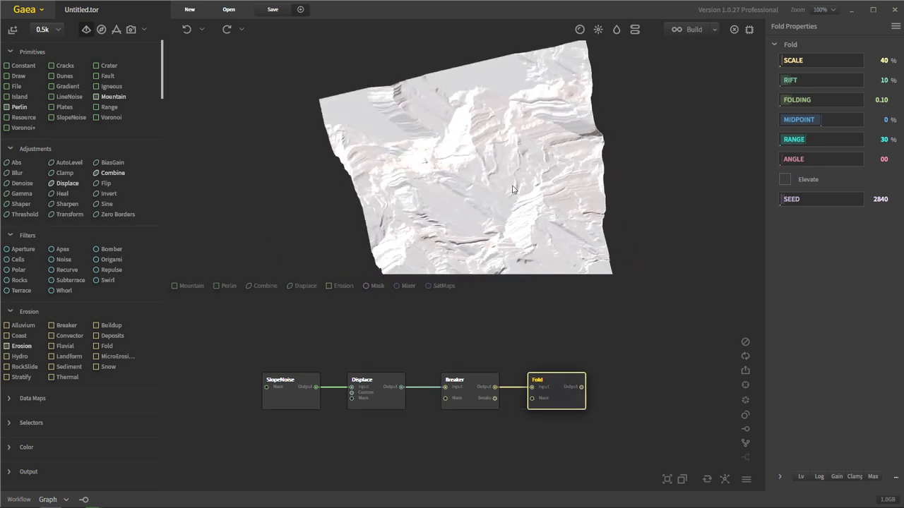
pyautogui.moveTo(494, 258); pyautogui.dragTo(476, 349)
pyautogui.moveTo(513, 246); pyautogui.dragTo(495, 144)
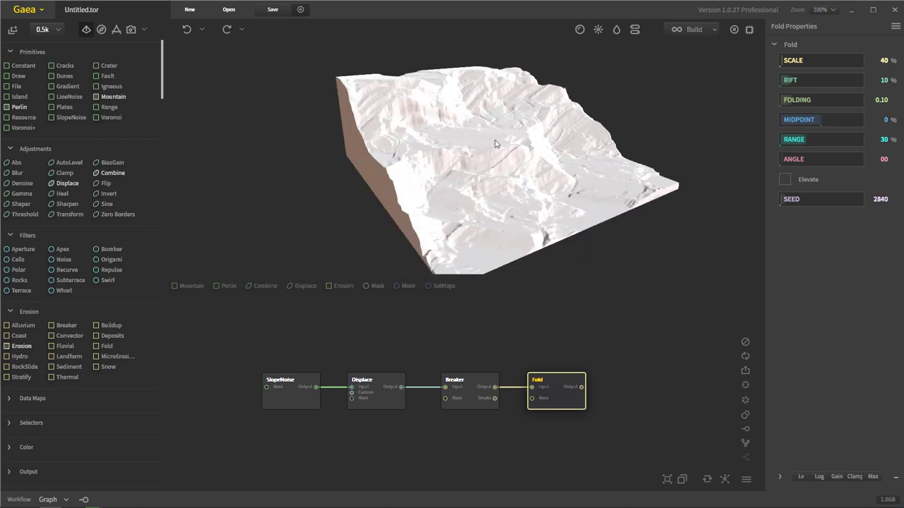
pyautogui.moveTo(532, 173); pyautogui.dragTo(396, 240)
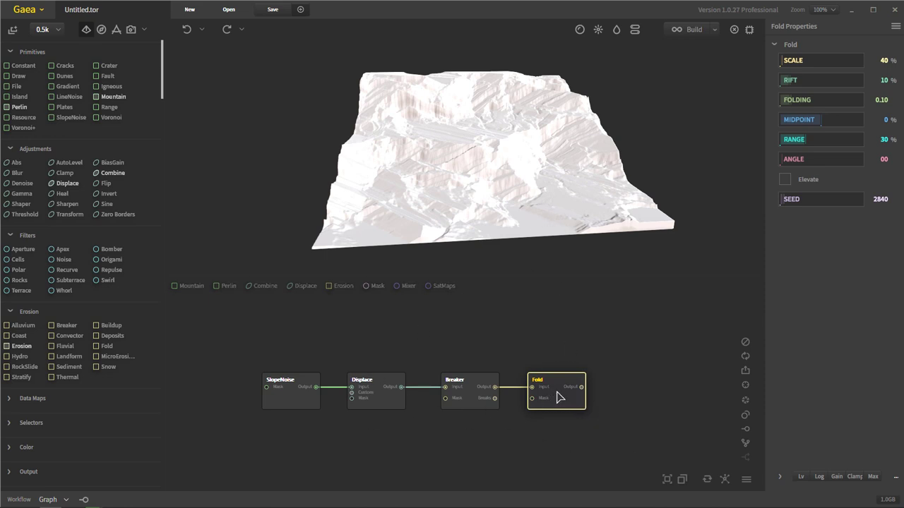
# - Duplicate the Fold node, place the copy below the original, and feed the copy's input from the Breaker output
pyautogui.hotkey('ctrl', 'd')
pyautogui.moveTo(615, 462); pyautogui.dragTo(496, 388)
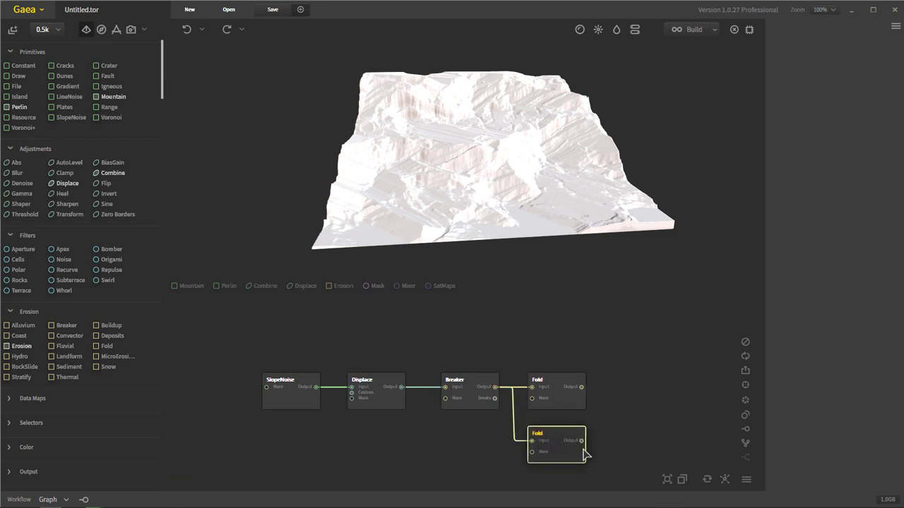
pyautogui.click(583, 394)
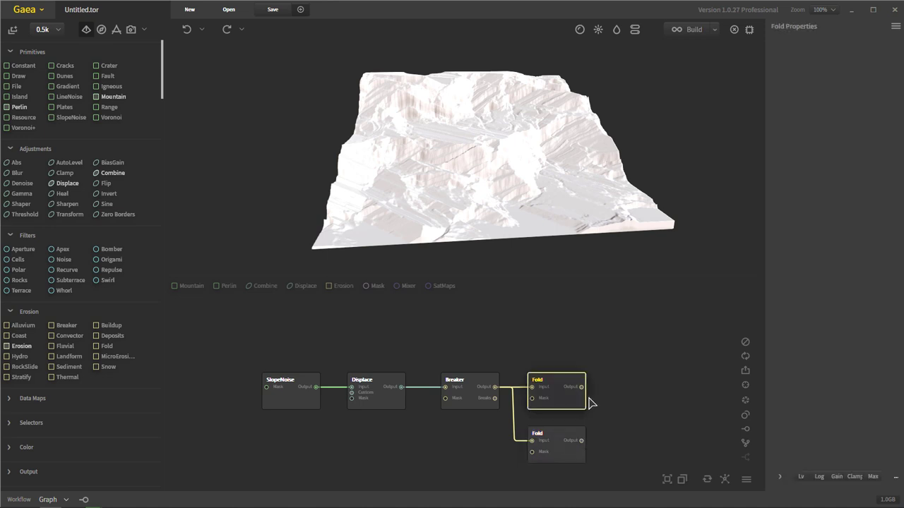
pyautogui.click(573, 459)
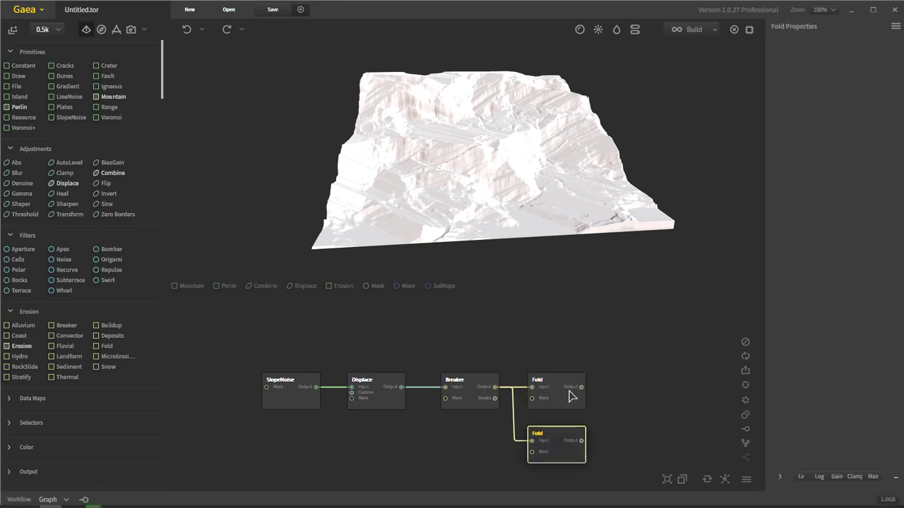
pyautogui.click(568, 461)
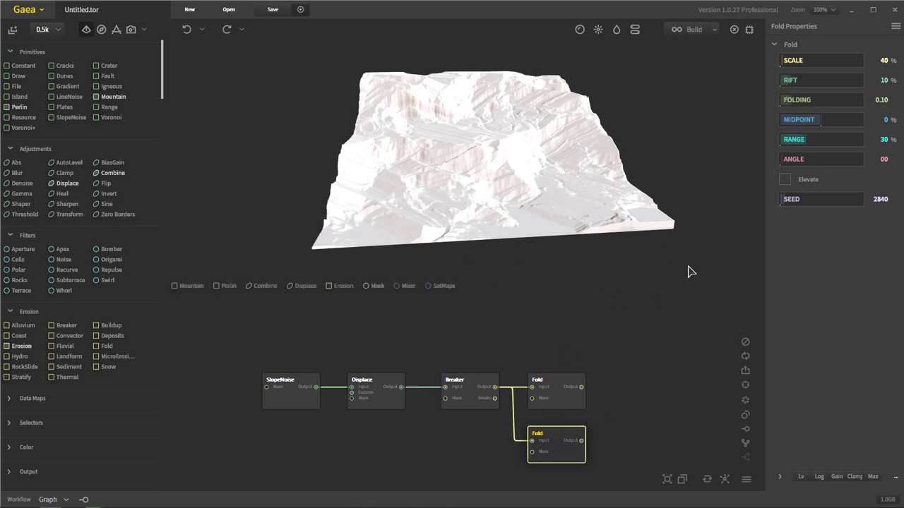
# - Set the duplicated lower Fold node's Angle to 45
pyautogui.moveTo(866, 162); pyautogui.dragTo(793, 161)
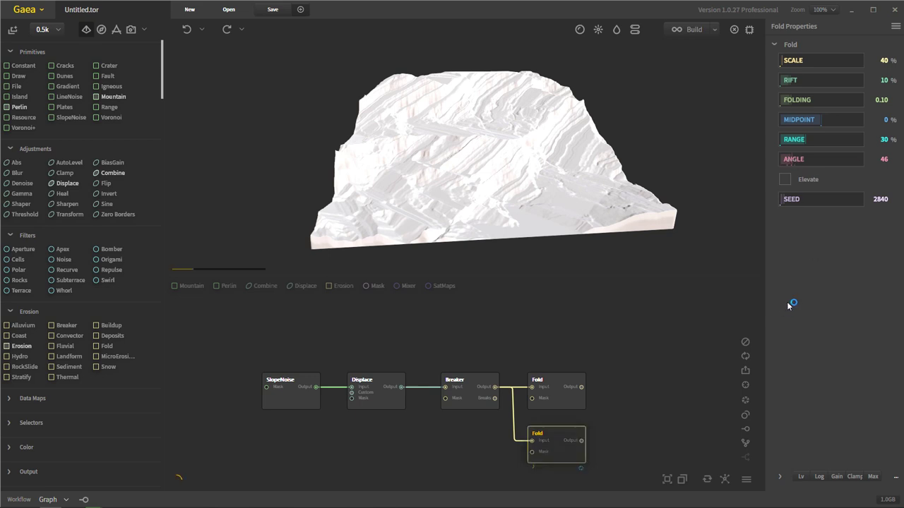
pyautogui.click(814, 166)
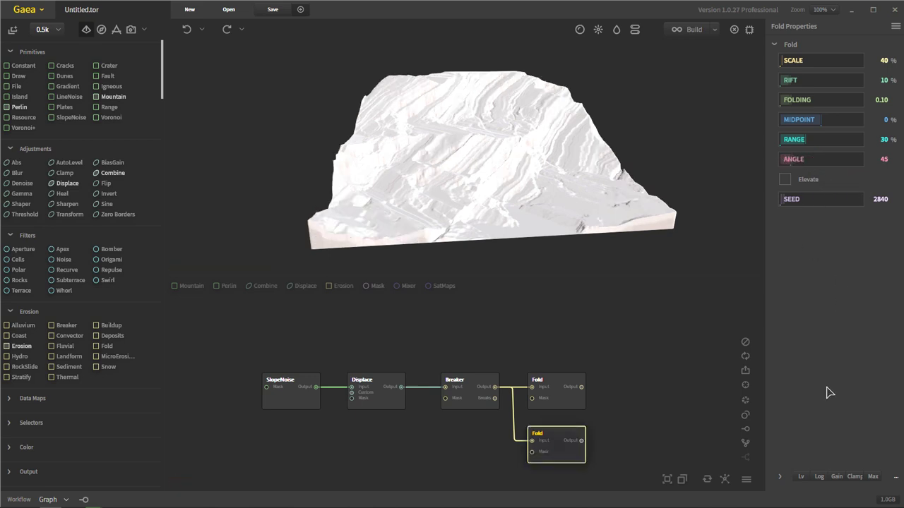
pyautogui.moveTo(565, 185)
pyautogui.mouseDown()
pyautogui.moveTo(544, 183)
pyautogui.moveTo(625, 118)
pyautogui.moveTo(549, 174)
pyautogui.moveTo(558, 177)
pyautogui.mouseUp()
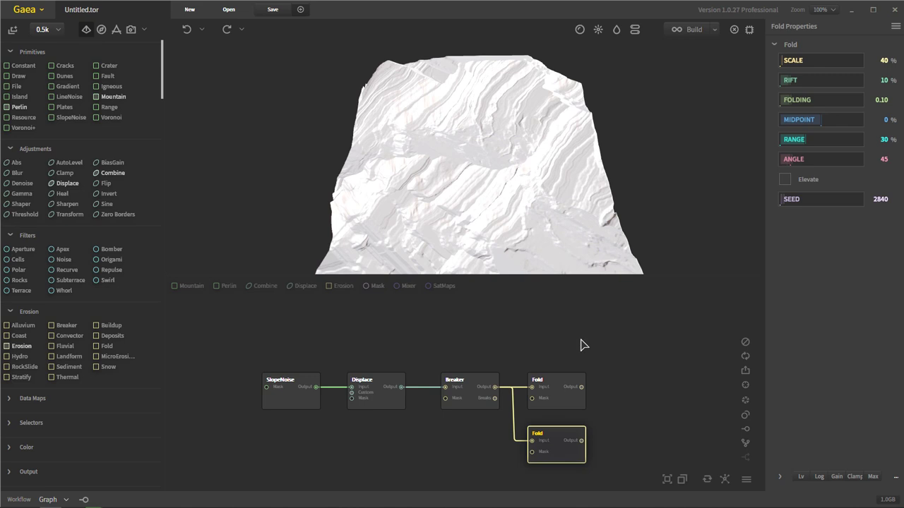
pyautogui.click(565, 385)
# - Set the lower Fold node's Folding to 0.30 and its Rift to 21%
pyautogui.moveTo(791, 104); pyautogui.dragTo(803, 101)
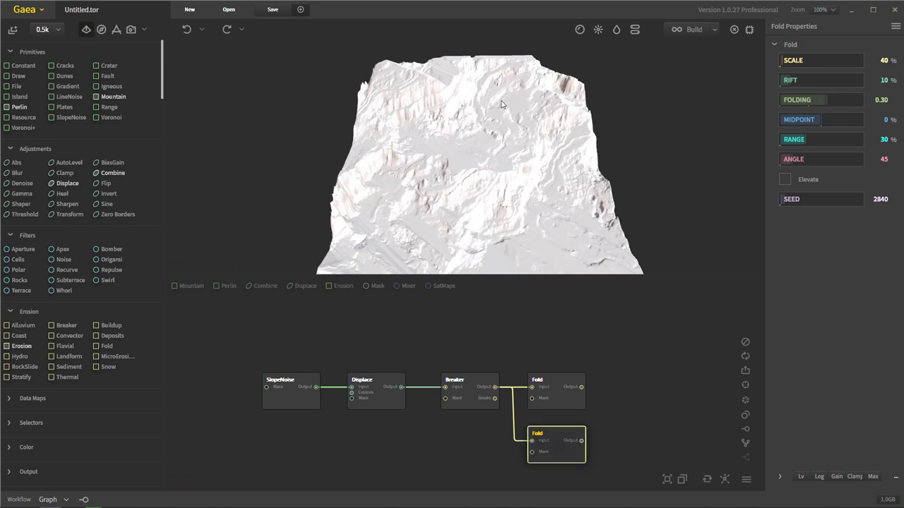
pyautogui.moveTo(510, 195); pyautogui.dragTo(494, 166)
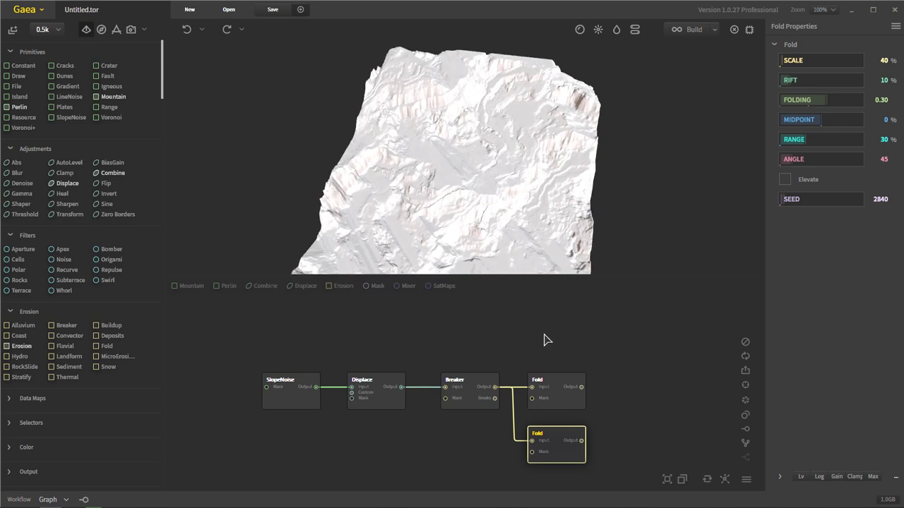
pyautogui.moveTo(499, 199); pyautogui.dragTo(751, 113)
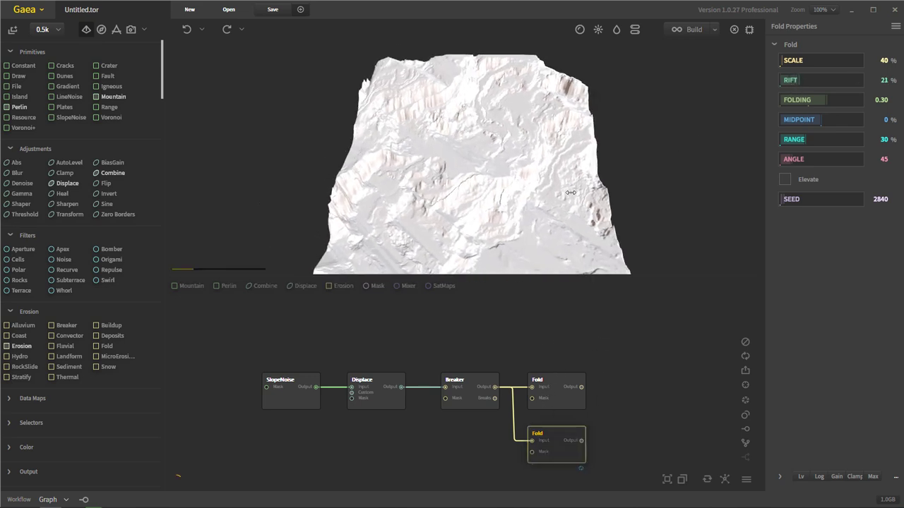
# - Examine the lower Fold node's terrain and compare it with the terrain of the upper Fold node
pyautogui.moveTo(558, 195); pyautogui.dragTo(588, 200)
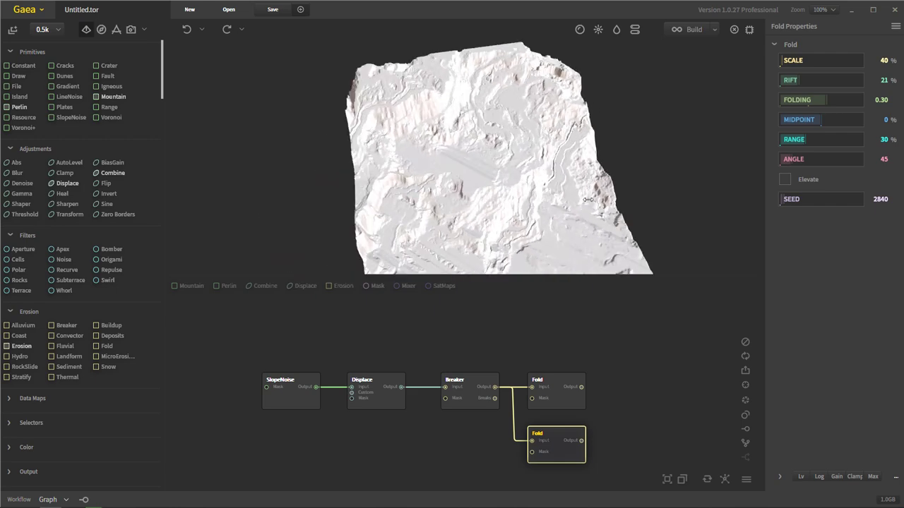
pyautogui.moveTo(564, 173); pyautogui.dragTo(543, 297)
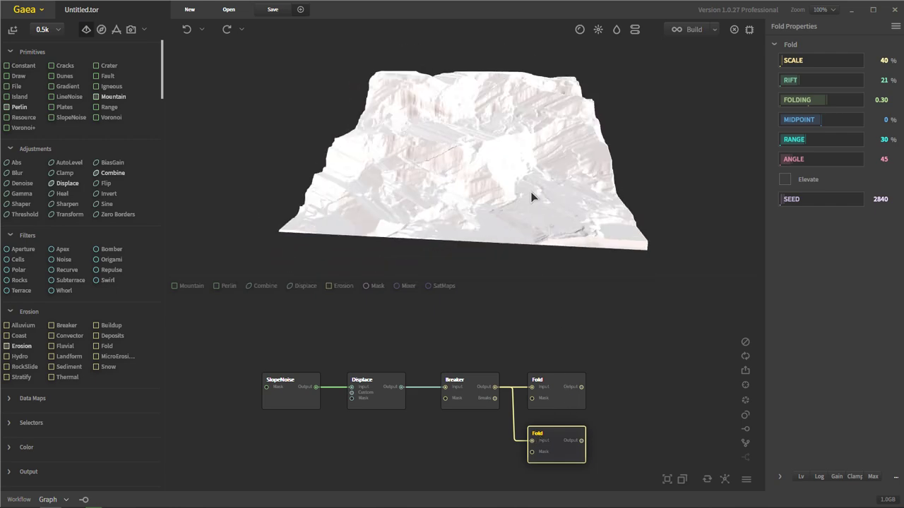
pyautogui.click(581, 385)
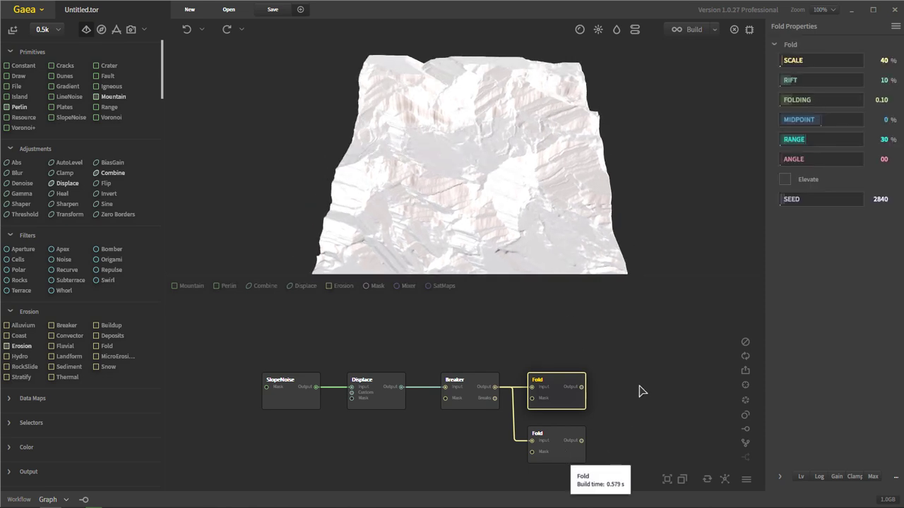
pyautogui.click(556, 446)
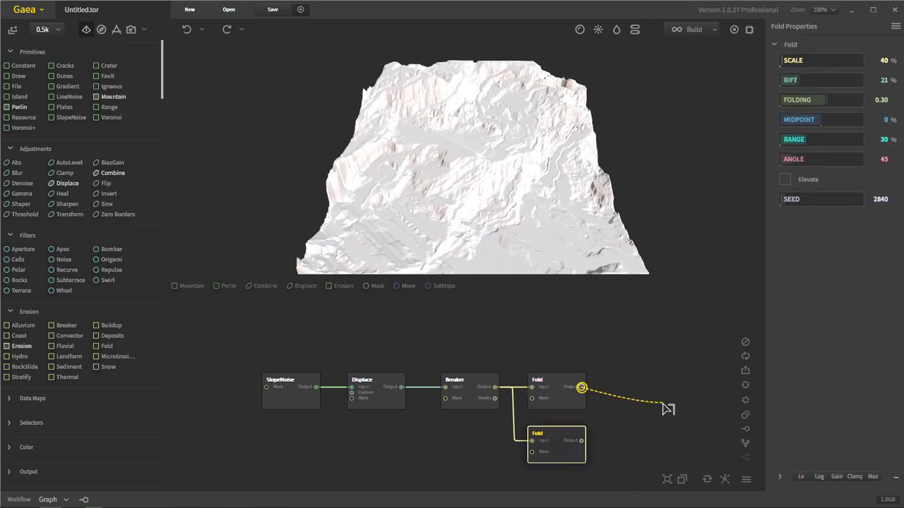
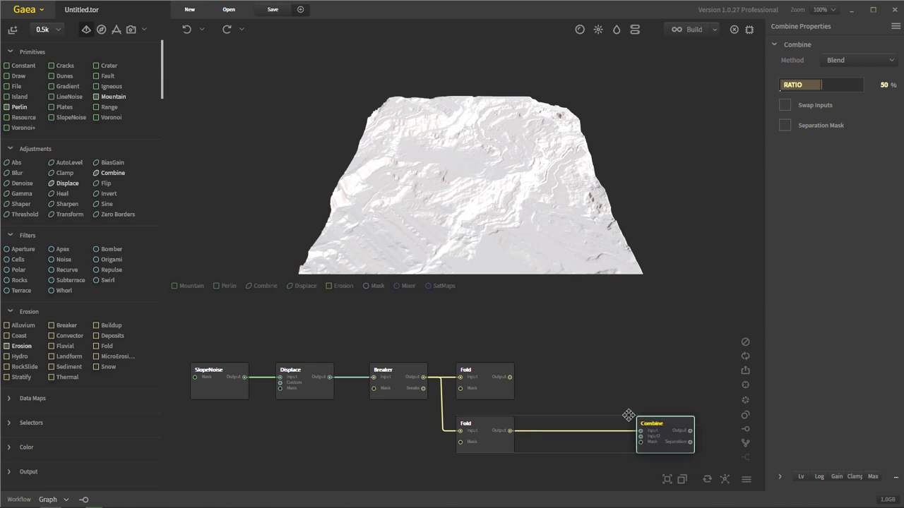
# - Move both Fold nodes upward so they straddle the Breaker row, and bring the Combine node close beside them
pyautogui.moveTo(505, 397); pyautogui.dragTo(492, 347)
pyautogui.moveTo(494, 432); pyautogui.dragTo(486, 395)
pyautogui.moveTo(607, 414); pyautogui.dragTo(571, 379)
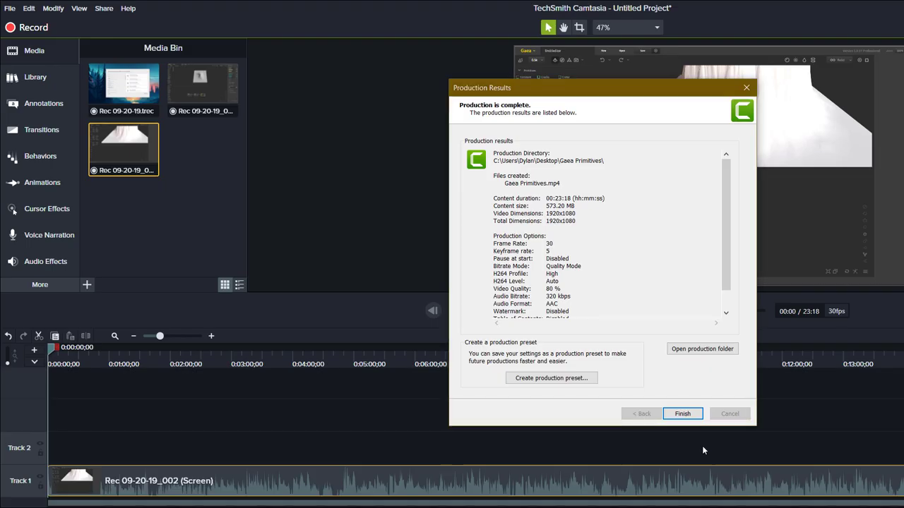
pyautogui.click(683, 414)
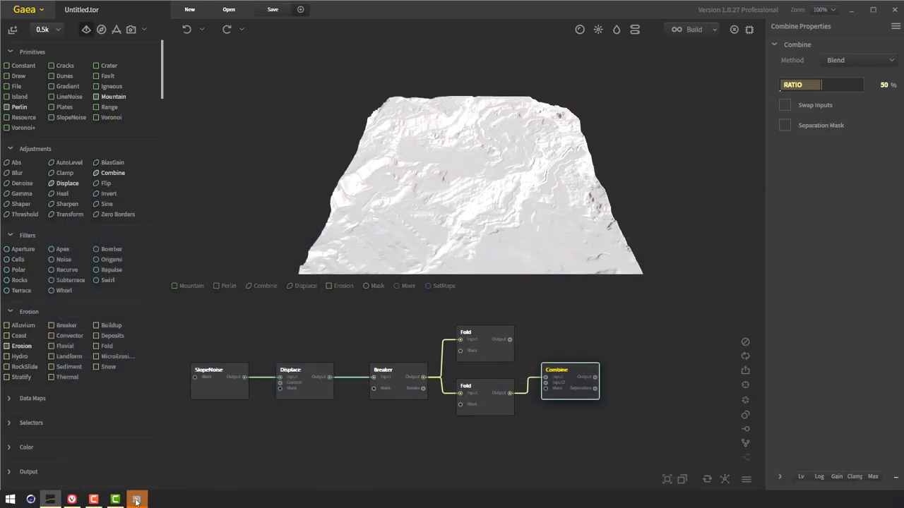
pyautogui.click(136, 500)
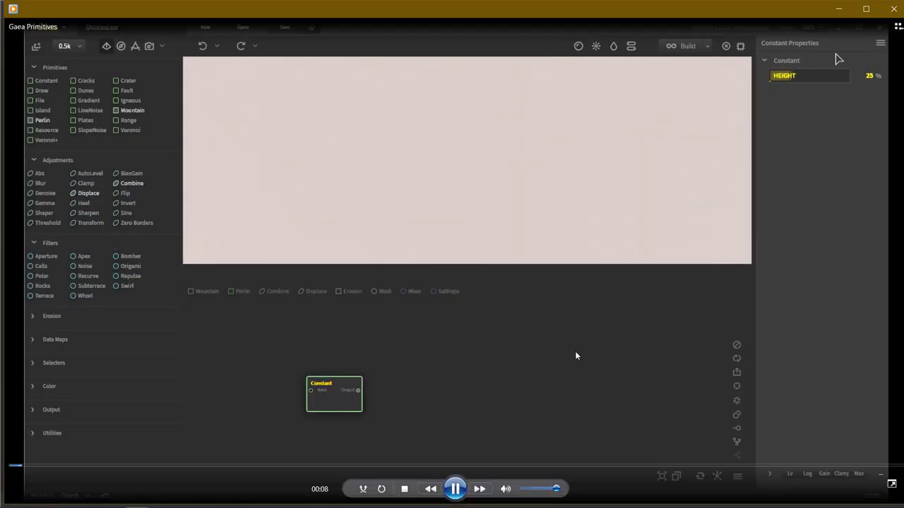
pyautogui.click(839, 9)
# - Space the lower Fold node further down and feed the Combine node with the upper Fold in Input and the lower Fold in Input2
pyautogui.moveTo(480, 414); pyautogui.dragTo(485, 433)
pyautogui.moveTo(551, 400)
pyautogui.mouseDown()
pyautogui.moveTo(544, 396)
pyautogui.moveTo(564, 397)
pyautogui.mouseUp()
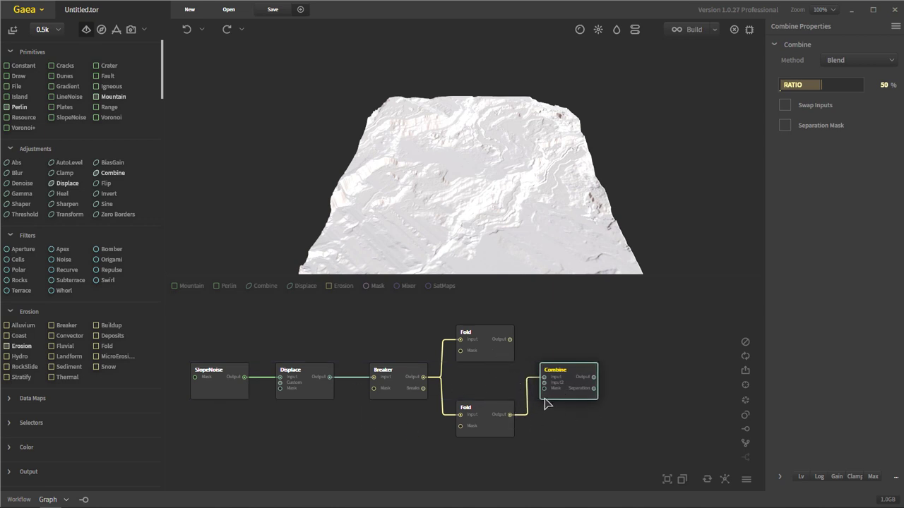
pyautogui.moveTo(511, 420); pyautogui.dragTo(510, 340)
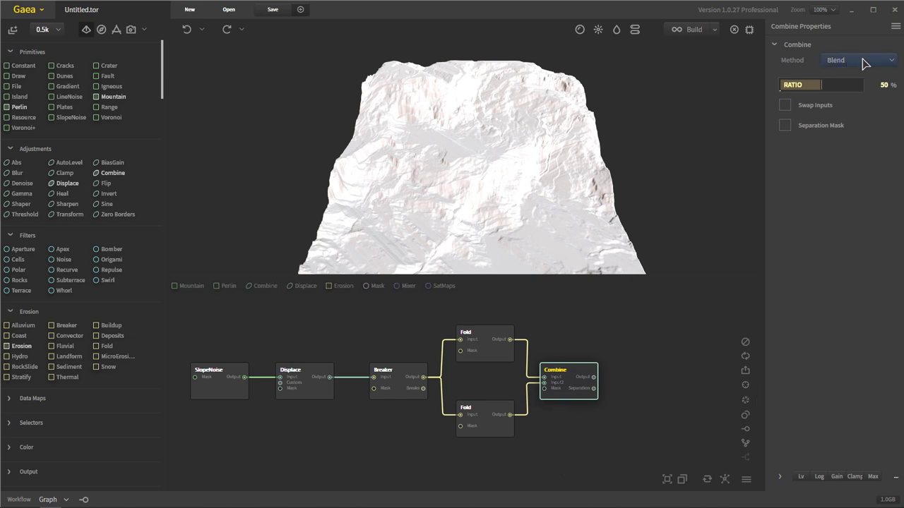
# - Set the Combine node's Method to Max and its Ratio to 100%, checking the result against each Fold node
pyautogui.click(856, 64)
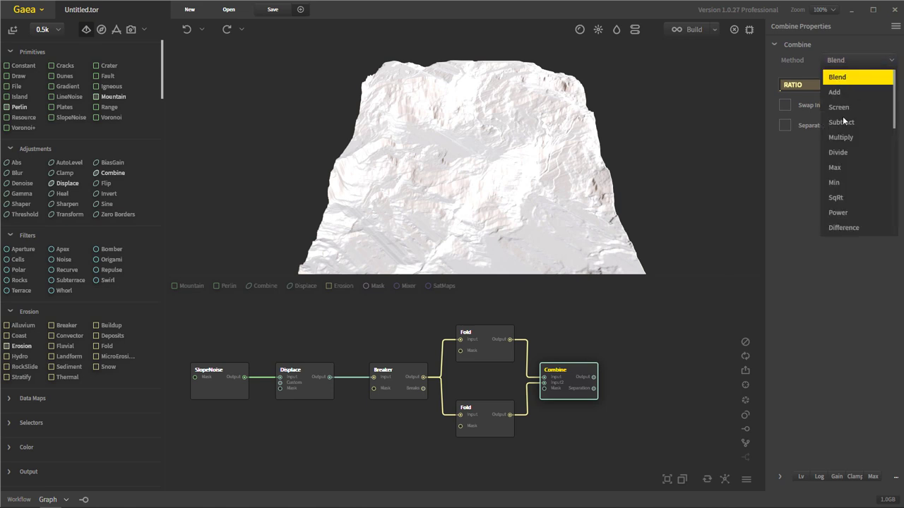
pyautogui.click(846, 168)
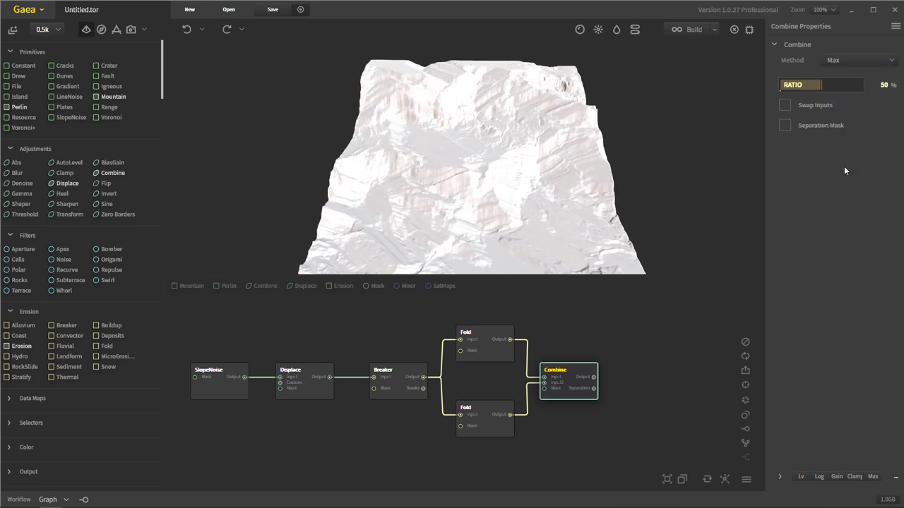
pyautogui.click(495, 362)
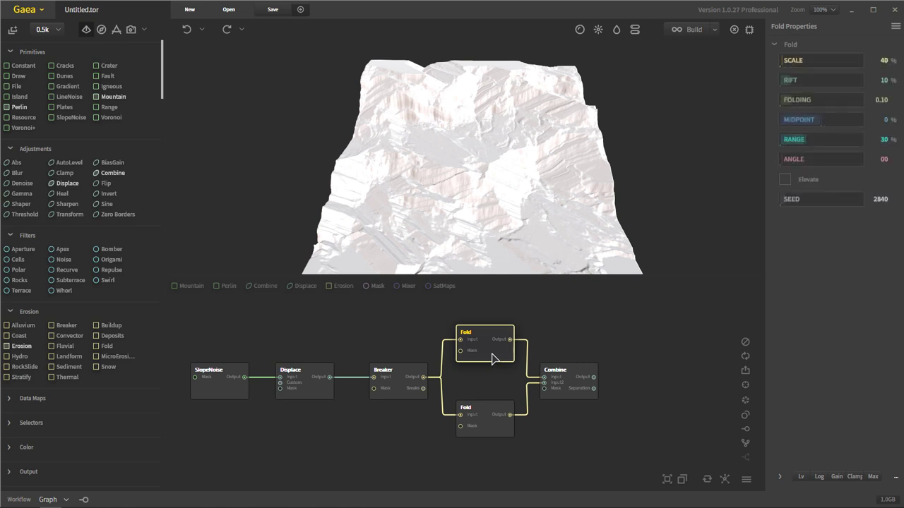
pyautogui.click(502, 431)
pyautogui.click(571, 393)
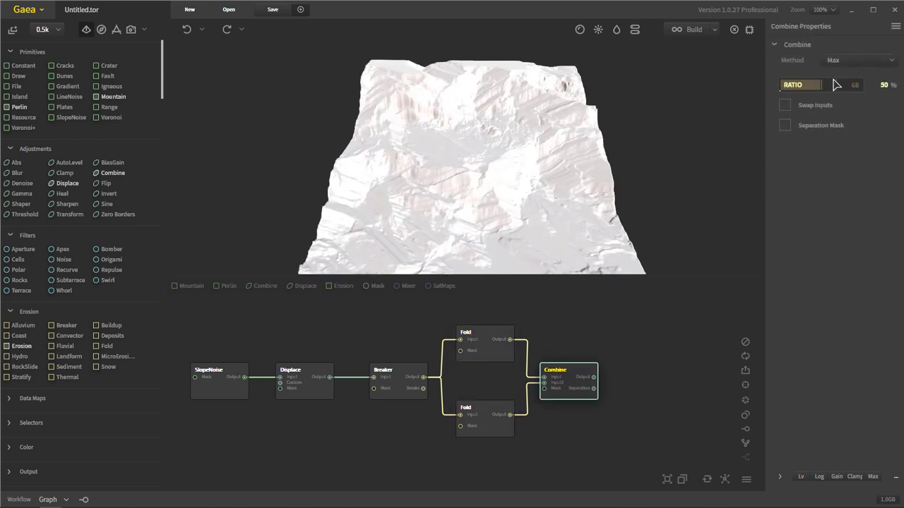
pyautogui.moveTo(821, 85); pyautogui.dragTo(862, 85)
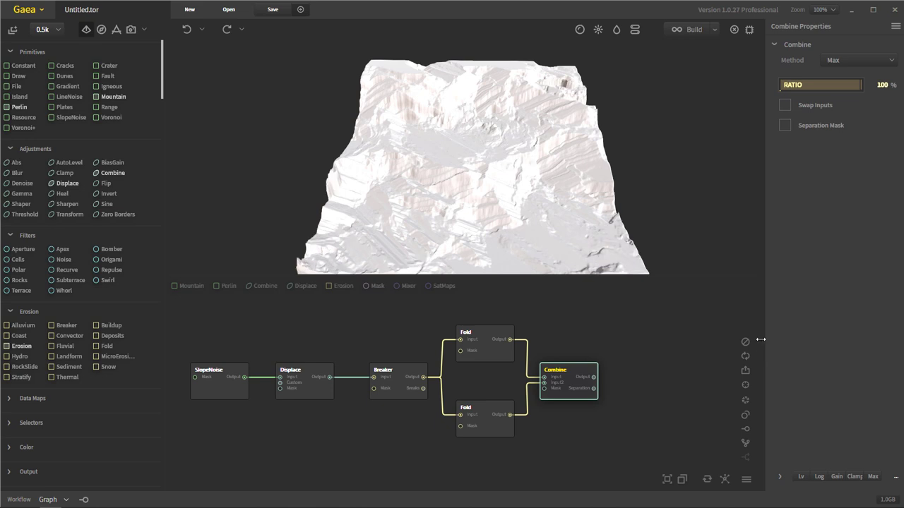
# - Examine the combined terrain and inspect the lower Fold node's terrain from several angles and up close
pyautogui.moveTo(542, 242); pyautogui.dragTo(535, 139)
pyautogui.moveTo(566, 241); pyautogui.dragTo(548, 252)
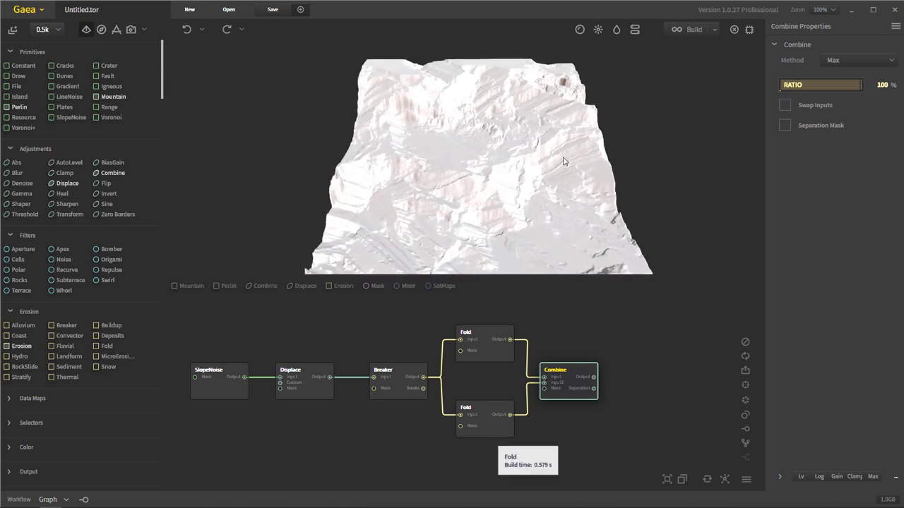
pyautogui.click(491, 428)
pyautogui.moveTo(465, 179); pyautogui.dragTo(445, 148)
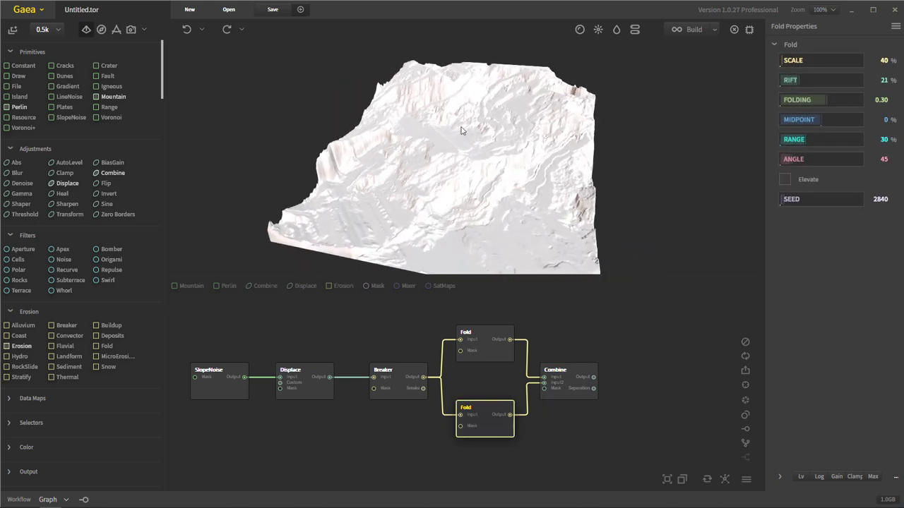
pyautogui.moveTo(475, 195); pyautogui.dragTo(502, 199)
pyautogui.moveTo(469, 106); pyautogui.dragTo(480, 155)
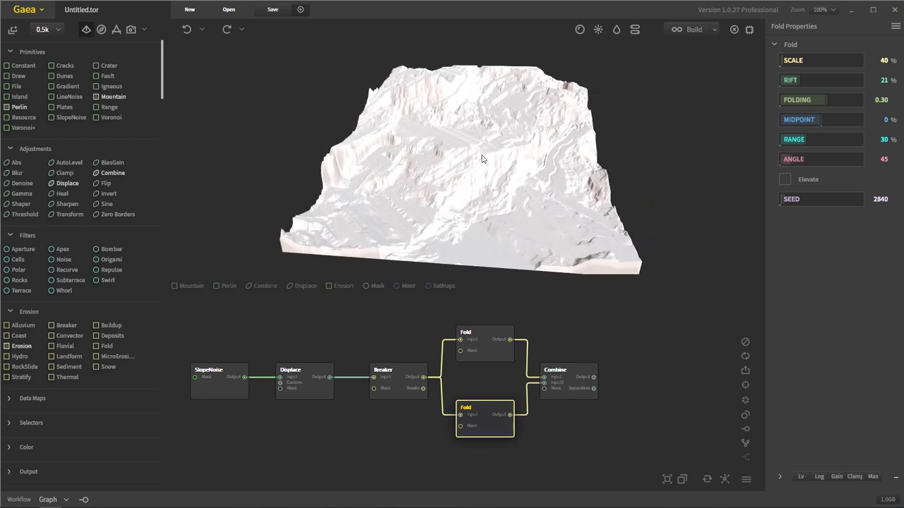
pyautogui.scroll(3, 481, 156)
pyautogui.scroll(-2, 480, 156)
pyautogui.moveTo(544, 169); pyautogui.dragTo(505, 147)
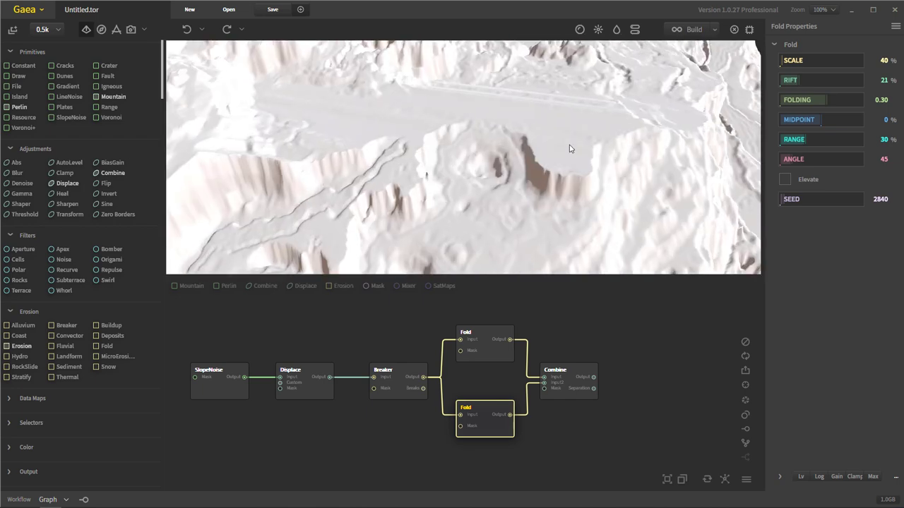
pyautogui.moveTo(570, 148); pyautogui.dragTo(587, 218)
pyautogui.moveTo(545, 187); pyautogui.dragTo(351, 130)
pyautogui.scroll(-4, 384, 150)
pyautogui.scroll(-3, 496, 149)
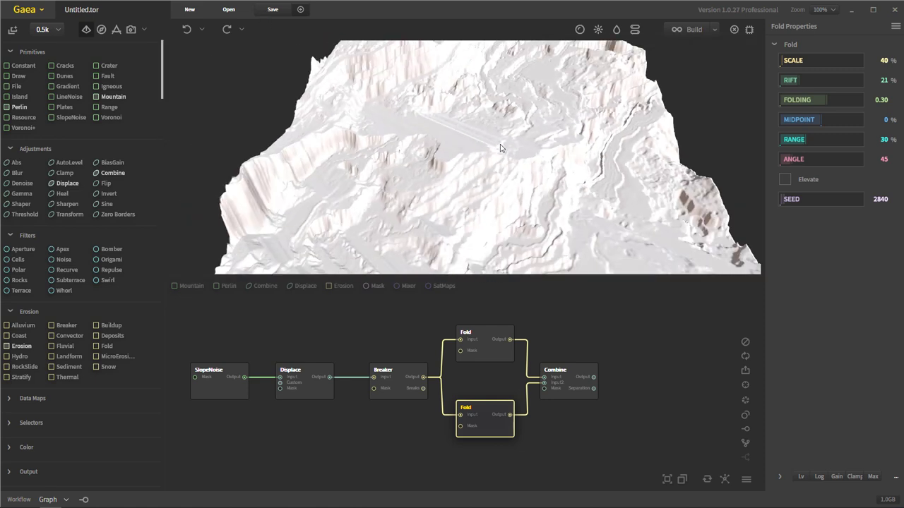
pyautogui.scroll(-2, 500, 148)
pyautogui.moveTo(512, 175); pyautogui.dragTo(488, 170)
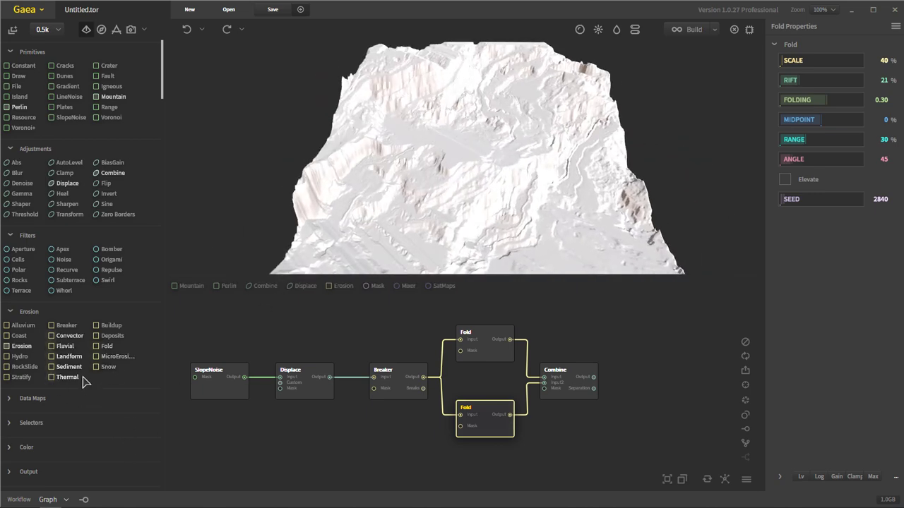
# - Add a Stratify node after the Combine node, fed from the Combine output
pyautogui.moveTo(22, 377); pyautogui.dragTo(662, 396)
pyautogui.moveTo(424, 183); pyautogui.dragTo(365, 180)
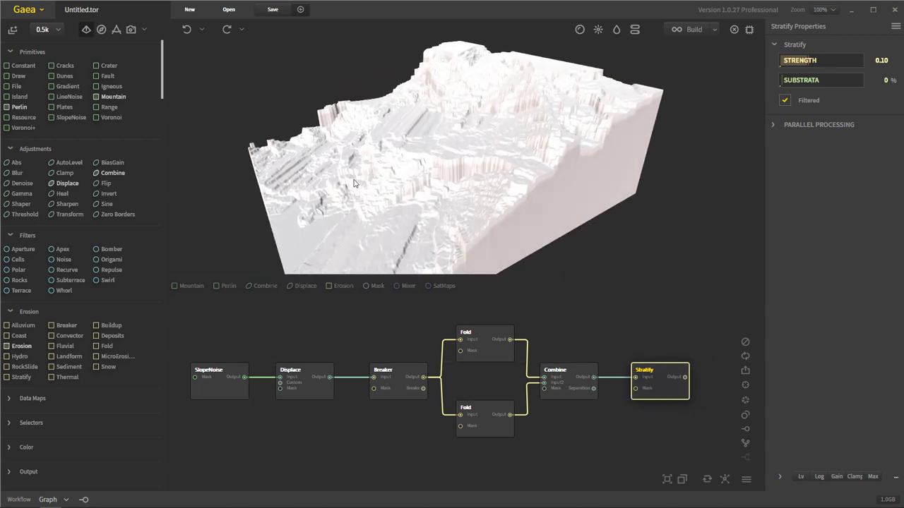
pyautogui.moveTo(438, 192); pyautogui.dragTo(565, 217)
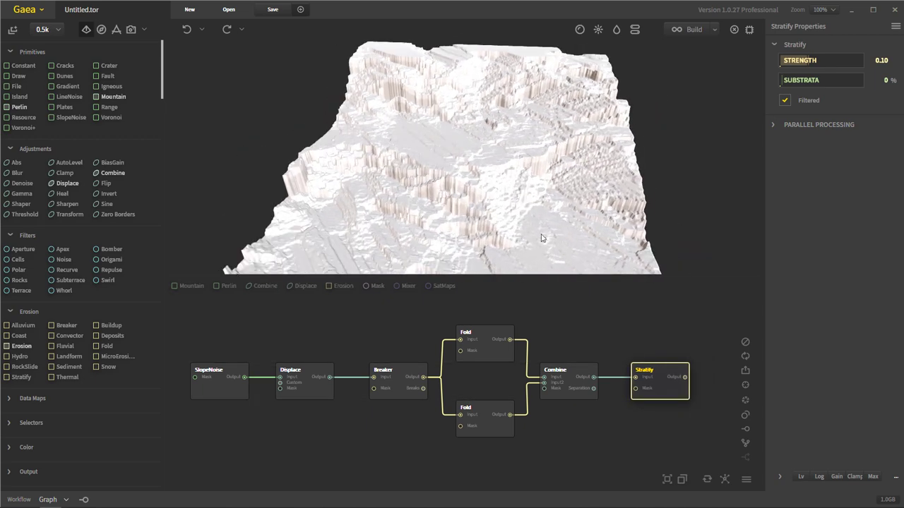
# - Reduce the Stratify node's Strength to 0.02 and check the strata on the terrain up close
pyautogui.rightClick(802, 62)
pyautogui.click(802, 62)
pyautogui.click(831, 62)
pyautogui.click(831, 61)
pyautogui.click(831, 62)
pyautogui.rightClick(822, 61)
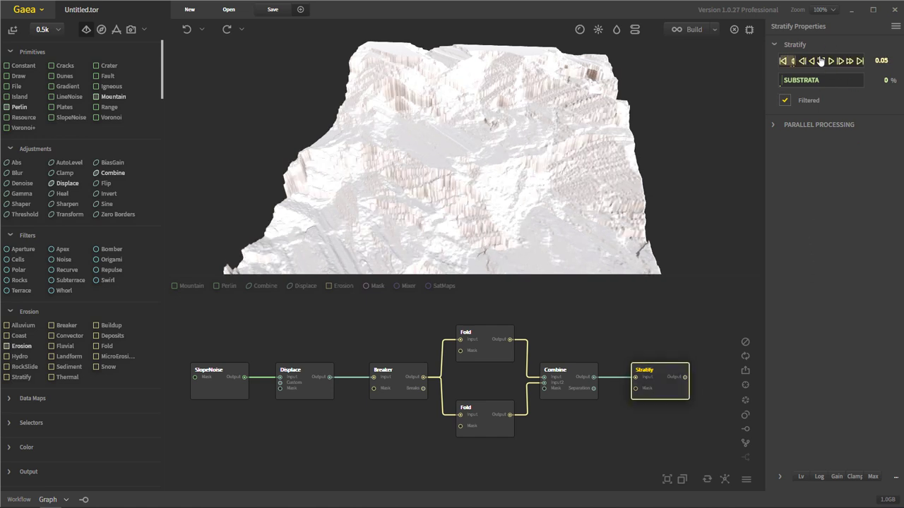
pyautogui.click(812, 62)
pyautogui.click(811, 62)
pyautogui.moveTo(495, 176); pyautogui.dragTo(464, 183)
pyautogui.scroll(3, 456, 177)
pyautogui.scroll(5, 455, 189)
pyautogui.scroll(-3, 526, 135)
pyautogui.scroll(4, 432, 172)
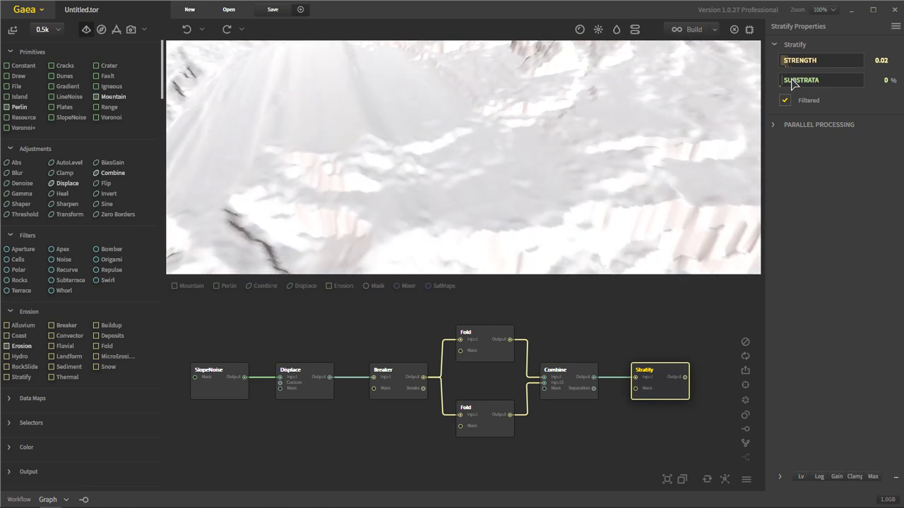
# - Set the Stratify node's Substrata to 6% and check its effect on the terrain
pyautogui.moveTo(803, 85)
pyautogui.click(830, 82)
pyautogui.scroll(-5, 525, 148)
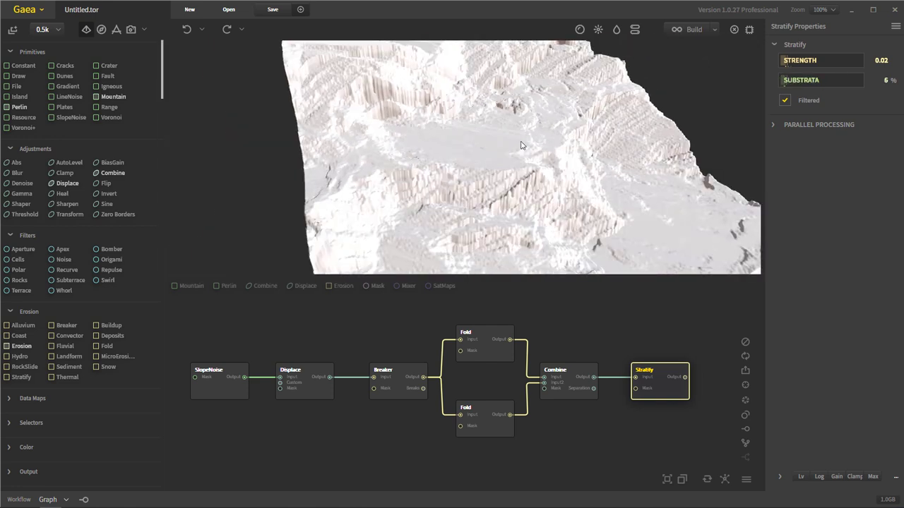
pyautogui.moveTo(522, 145); pyautogui.dragTo(494, 175)
pyautogui.moveTo(654, 205); pyautogui.dragTo(592, 179)
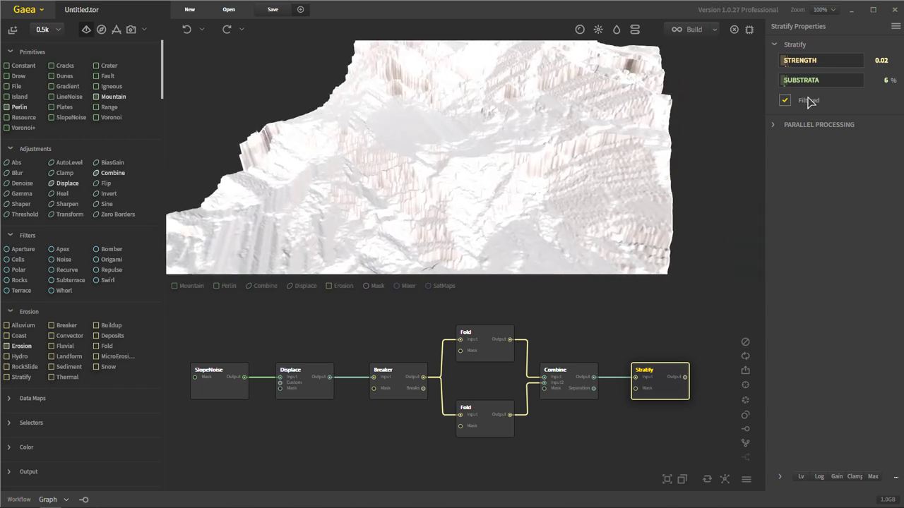
# - Set the Stratify node's Substrata to 10% and its Strength to 0.03
pyautogui.click(772, 125)
pyautogui.click(773, 125)
pyautogui.click(785, 101)
pyautogui.click(786, 101)
pyautogui.moveTo(803, 83)
pyautogui.click(831, 81)
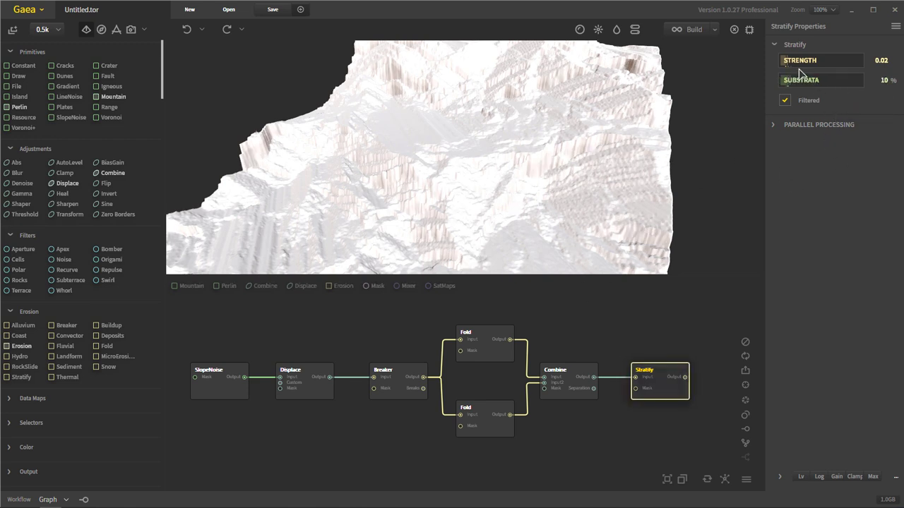
pyautogui.click(831, 62)
pyautogui.moveTo(494, 198)
pyautogui.mouseDown()
pyautogui.moveTo(584, 196)
pyautogui.moveTo(448, 145)
pyautogui.moveTo(337, 171)
pyautogui.moveTo(452, 174)
pyautogui.moveTo(485, 207)
pyautogui.mouseUp()
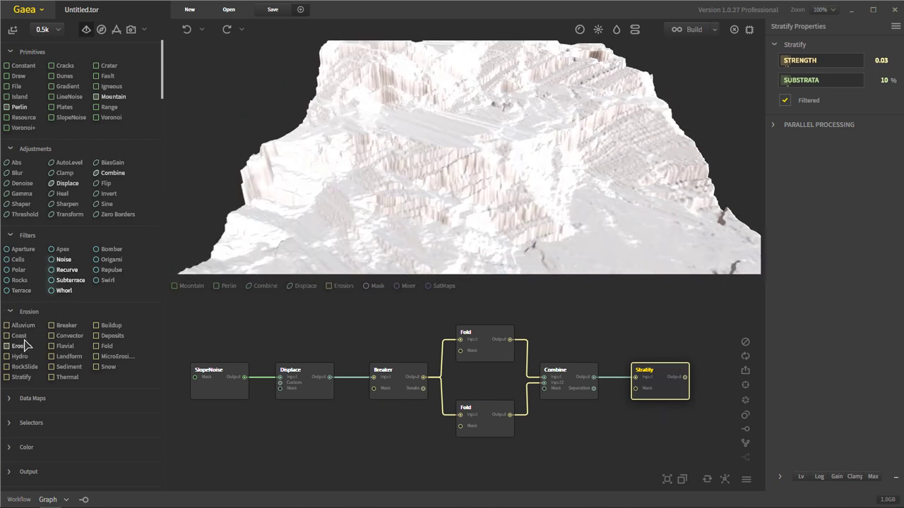
# - Add a second Breaker node after the Stratify node and connect the Stratify output to its input
pyautogui.moveTo(70, 330); pyautogui.dragTo(724, 367)
pyautogui.moveTo(676, 434); pyautogui.dragTo(574, 449)
pyautogui.moveTo(583, 392); pyautogui.dragTo(647, 405)
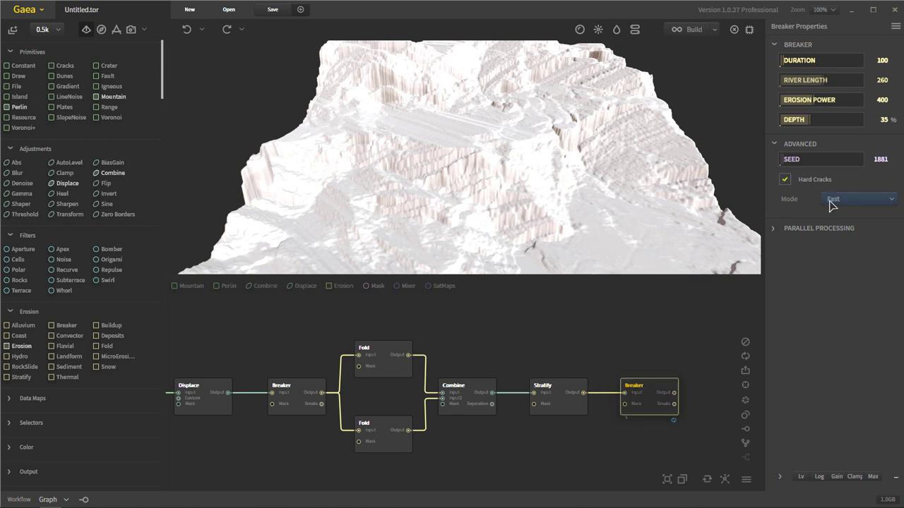
# - Set the second Breaker node's Duration to 160 and its Depth to 50%, keeping Hard Cracks enabled
pyautogui.click(783, 181)
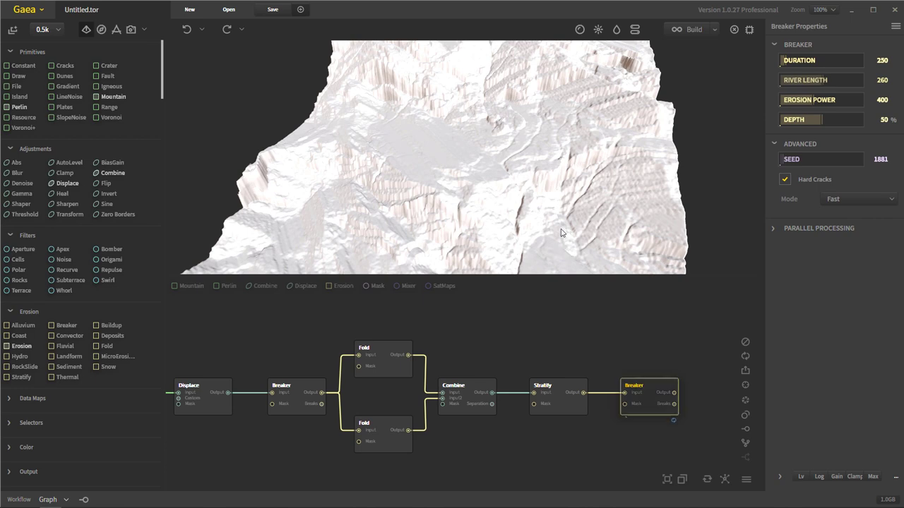
pyautogui.moveTo(560, 230); pyautogui.dragTo(592, 185)
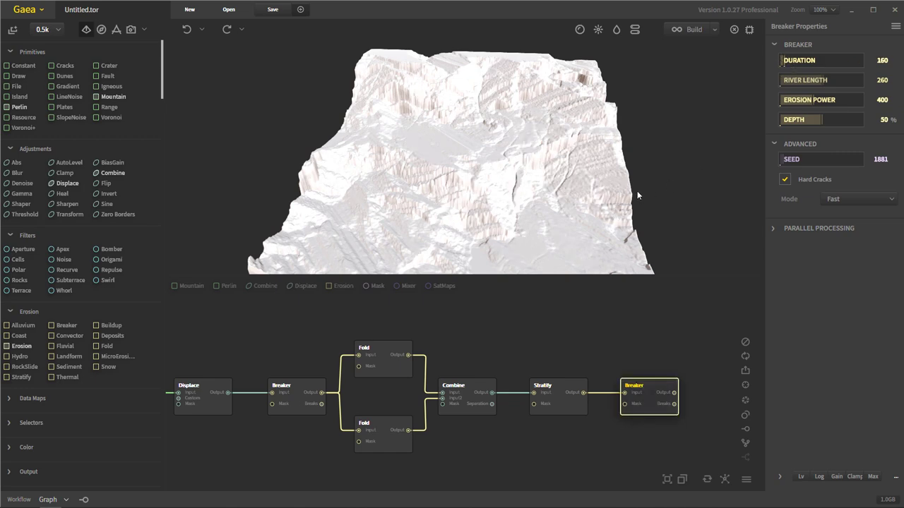
pyautogui.moveTo(637, 191); pyautogui.dragTo(554, 181)
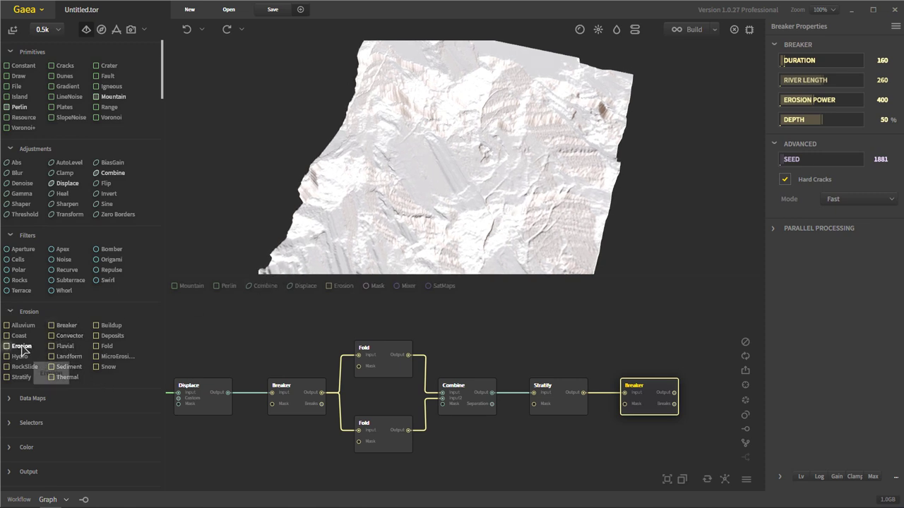
# - Add an Erosion node after the second Breaker node and connect the Breaker output to its input
pyautogui.moveTo(626, 370); pyautogui.dragTo(709, 379)
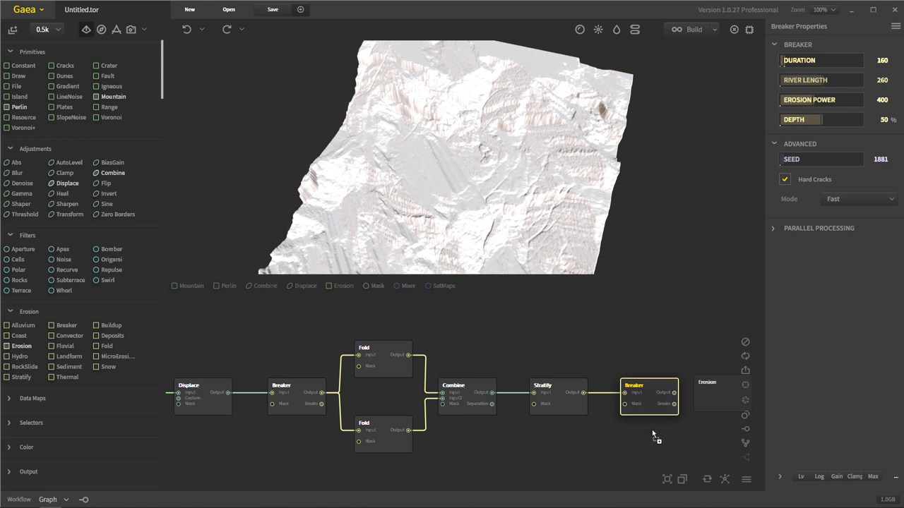
pyautogui.moveTo(648, 442); pyautogui.dragTo(568, 448, button='middle')
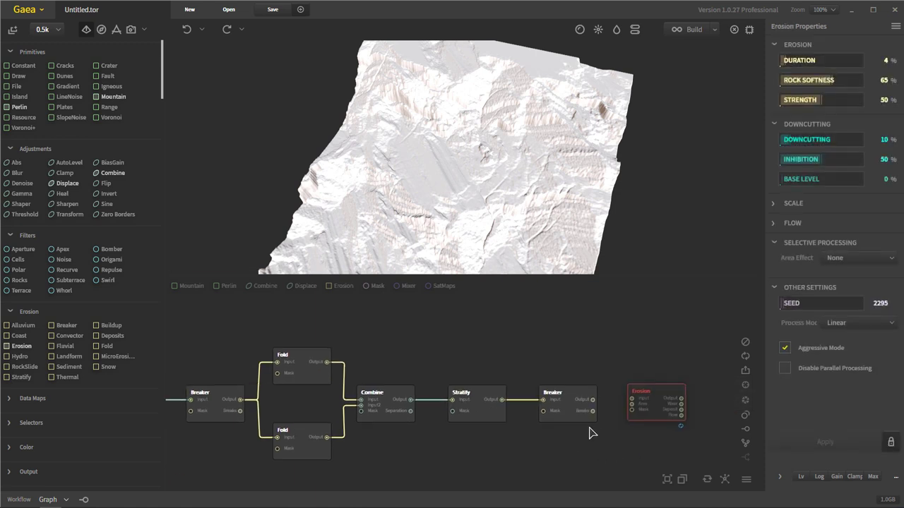
pyautogui.moveTo(611, 407); pyautogui.dragTo(658, 417)
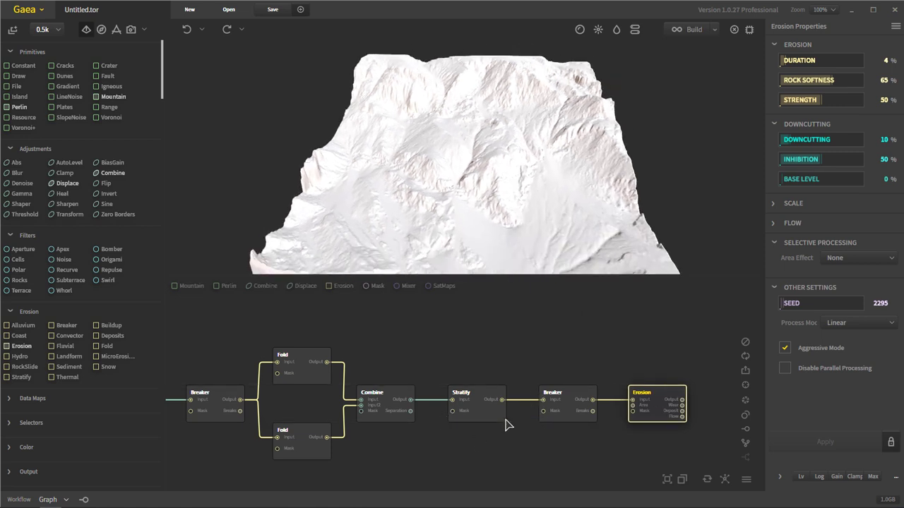
# - Compare the terrain at the Combine, Stratify, second Breaker and Erosion nodes in turn
pyautogui.click(392, 415)
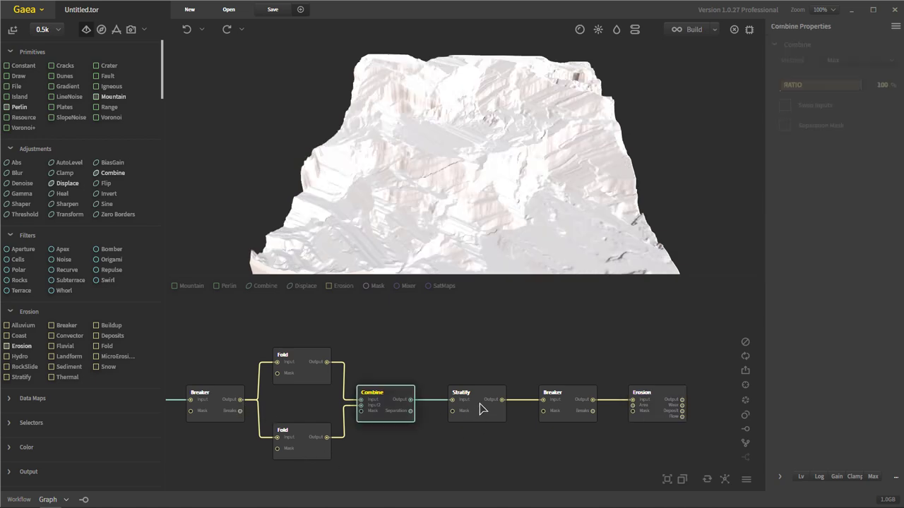
pyautogui.moveTo(465, 169)
pyautogui.mouseDown()
pyautogui.moveTo(424, 164)
pyautogui.moveTo(404, 132)
pyautogui.moveTo(392, 143)
pyautogui.moveTo(476, 179)
pyautogui.mouseUp()
pyautogui.click(491, 417)
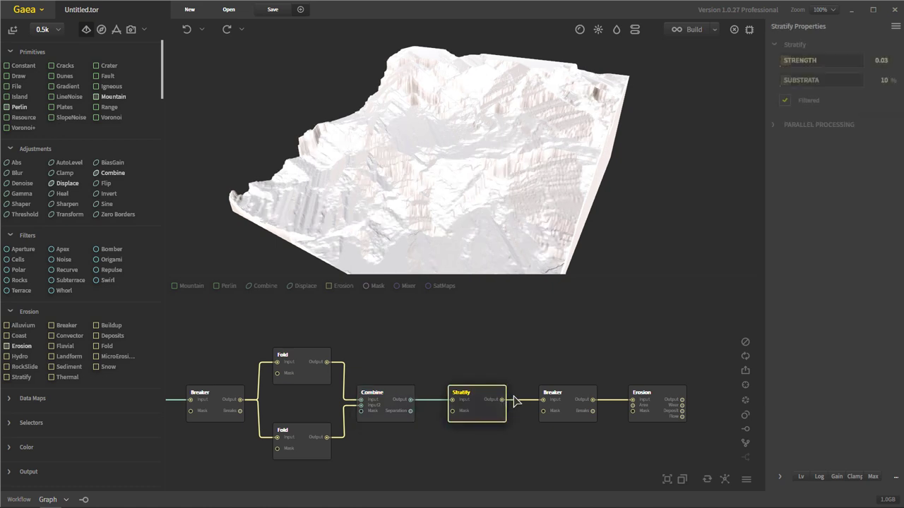
pyautogui.click(571, 417)
pyautogui.moveTo(478, 228); pyautogui.dragTo(492, 152)
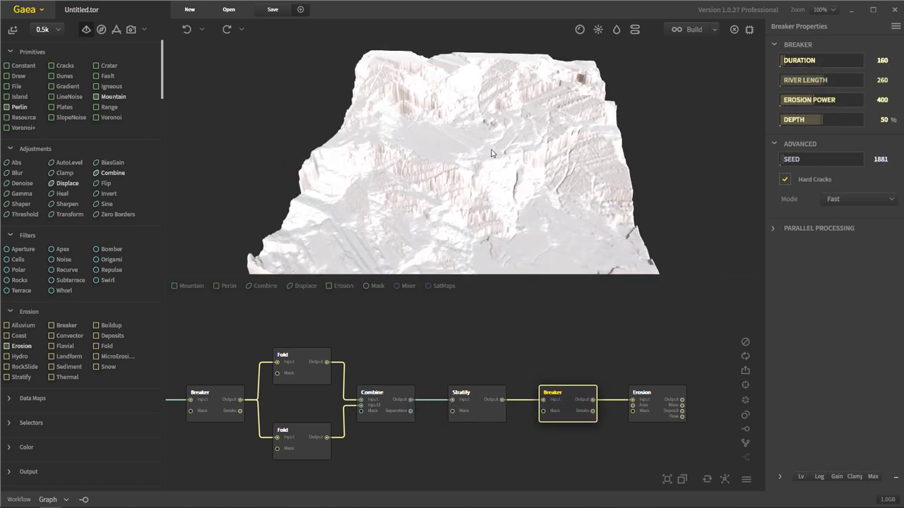
pyautogui.click(654, 413)
pyautogui.click(653, 394)
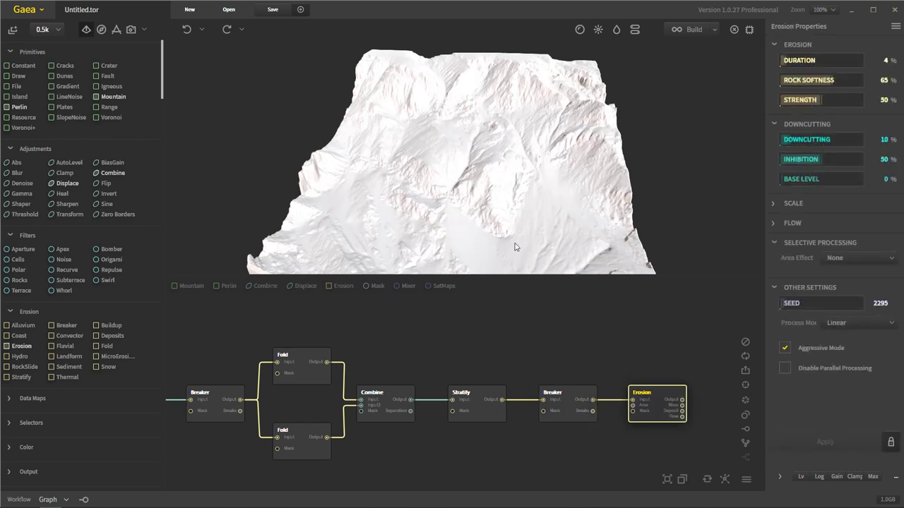
# - Set the Erosion node's Duration to 1%
pyautogui.moveTo(464, 223)
pyautogui.mouseDown()
pyautogui.moveTo(460, 212)
pyautogui.moveTo(456, 240)
pyautogui.moveTo(488, 205)
pyautogui.moveTo(474, 229)
pyautogui.mouseUp()
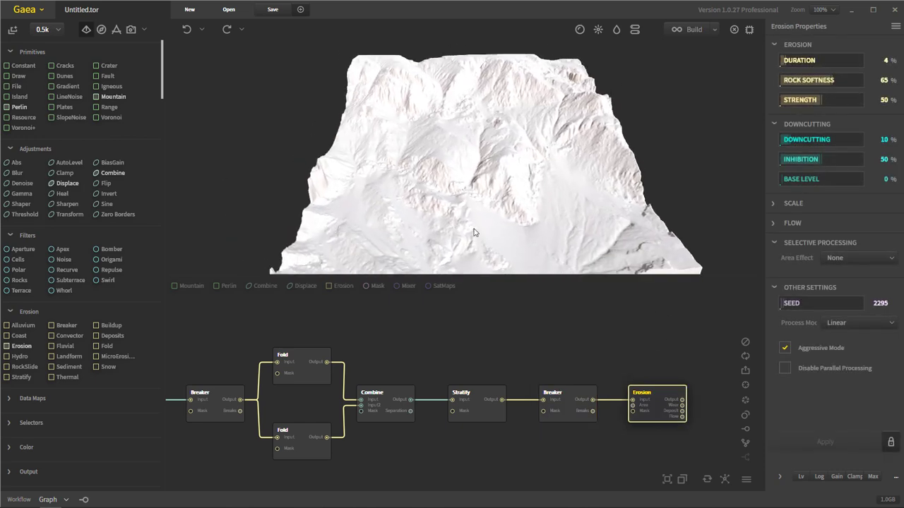
pyautogui.rightClick(807, 62)
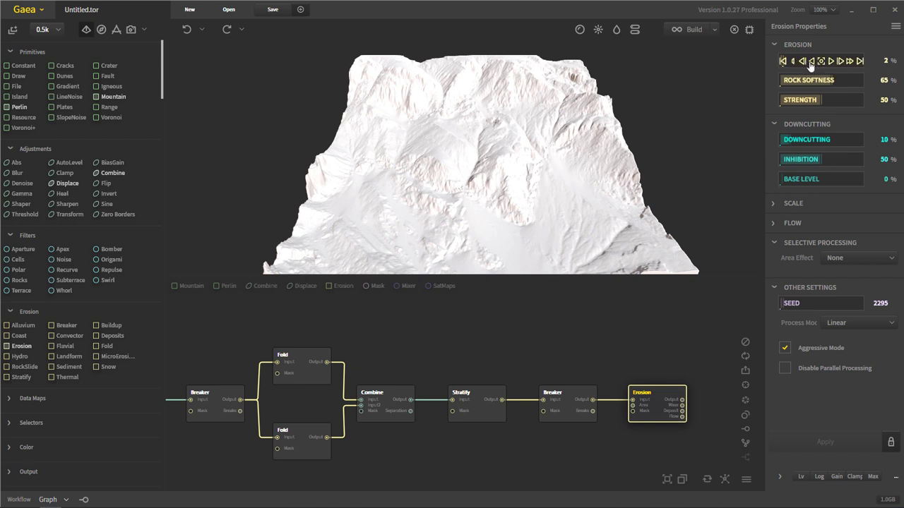
pyautogui.click(810, 62)
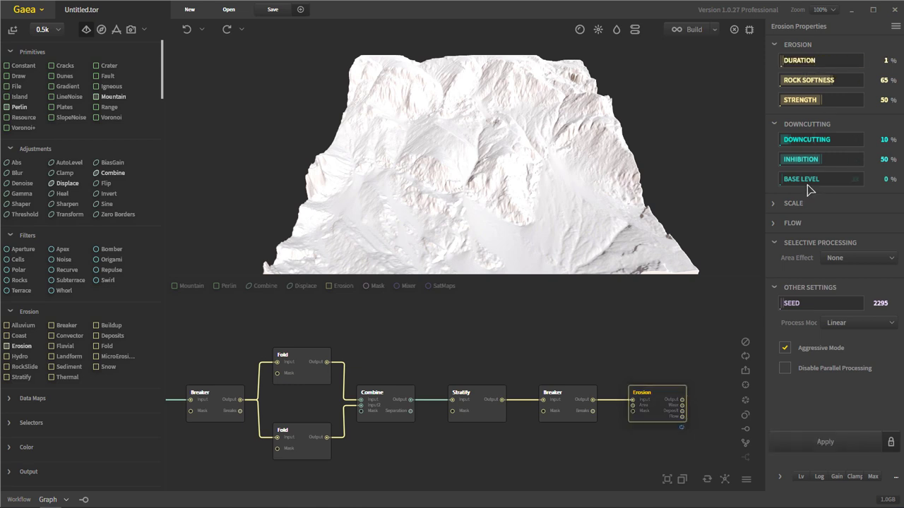
pyautogui.moveTo(596, 216); pyautogui.dragTo(524, 203)
pyautogui.moveTo(481, 162); pyautogui.dragTo(660, 123)
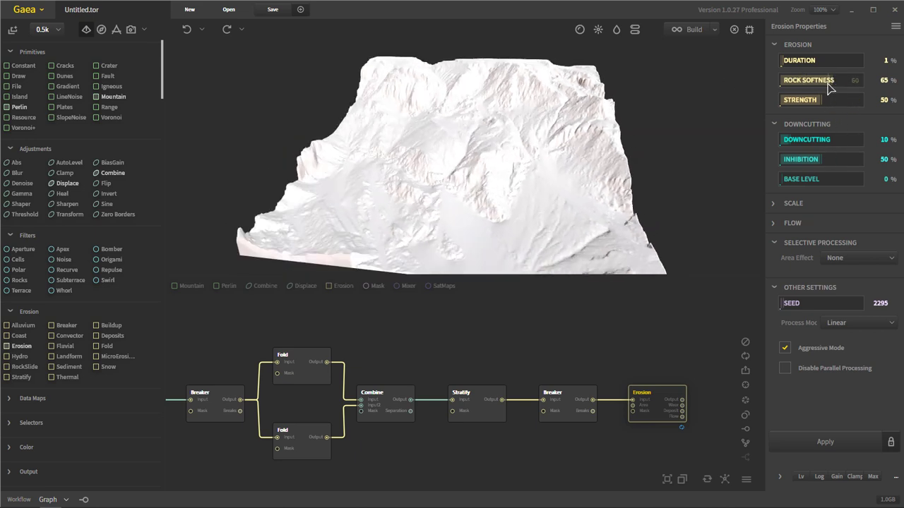
# - Lower the Erosion node's Rock Softness to 15%
pyautogui.moveTo(835, 80); pyautogui.dragTo(812, 80)
pyautogui.moveTo(538, 232); pyautogui.dragTo(652, 162)
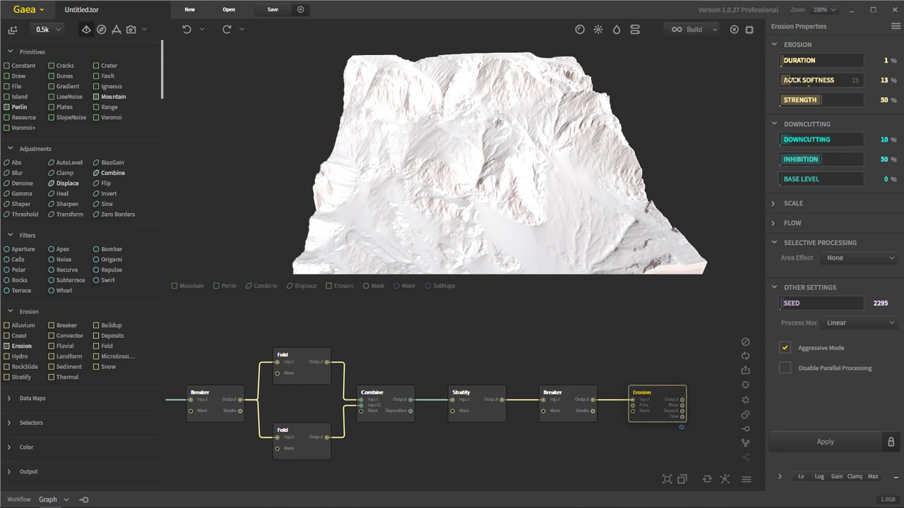
pyautogui.moveTo(618, 183); pyautogui.dragTo(571, 179)
pyautogui.moveTo(447, 234); pyautogui.dragTo(562, 211)
pyautogui.moveTo(512, 229); pyautogui.dragTo(544, 188)
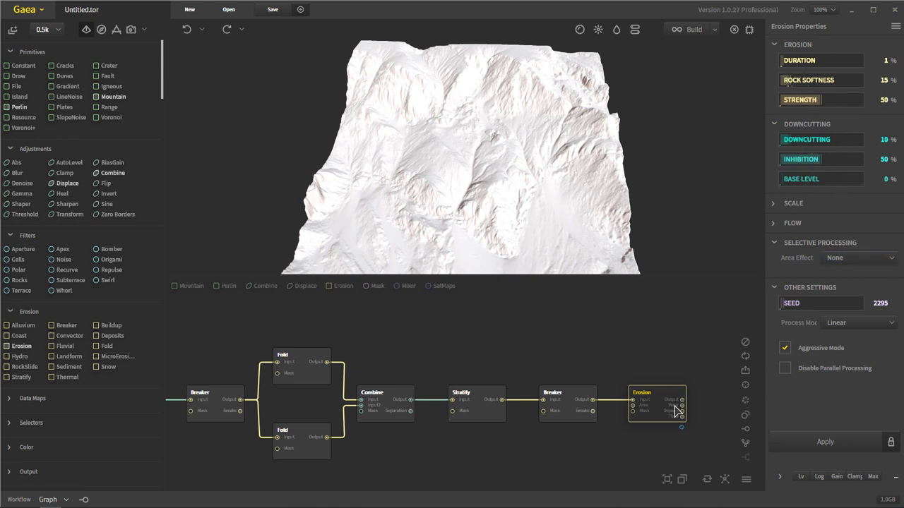
# - Examine the eroded slopes of the terrain from several viewing angles
pyautogui.moveTo(488, 233); pyautogui.dragTo(438, 116)
pyautogui.moveTo(671, 431); pyautogui.dragTo(472, 430)
pyautogui.scroll(-1, 477, 428)
pyautogui.moveTo(623, 216); pyautogui.dragTo(558, 218)
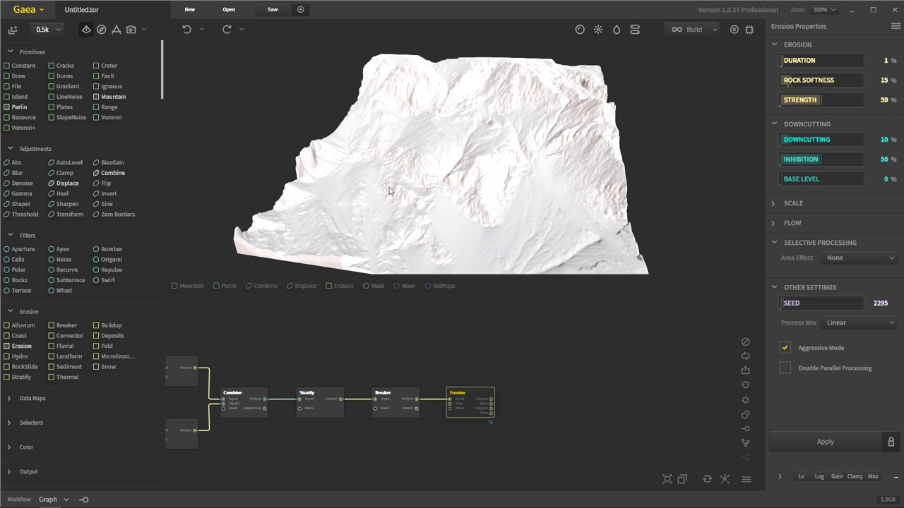
pyautogui.moveTo(363, 187); pyautogui.dragTo(295, 204)
pyautogui.moveTo(358, 189); pyautogui.dragTo(565, 69)
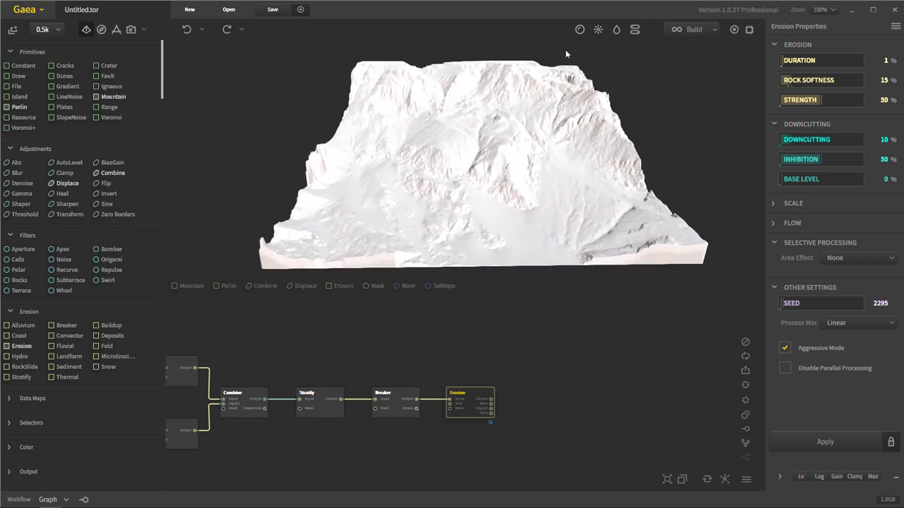
# - Collapse the Erosion, Filters, Adjustments and Primitives node categories and expand Data Maps
pyautogui.click(578, 327)
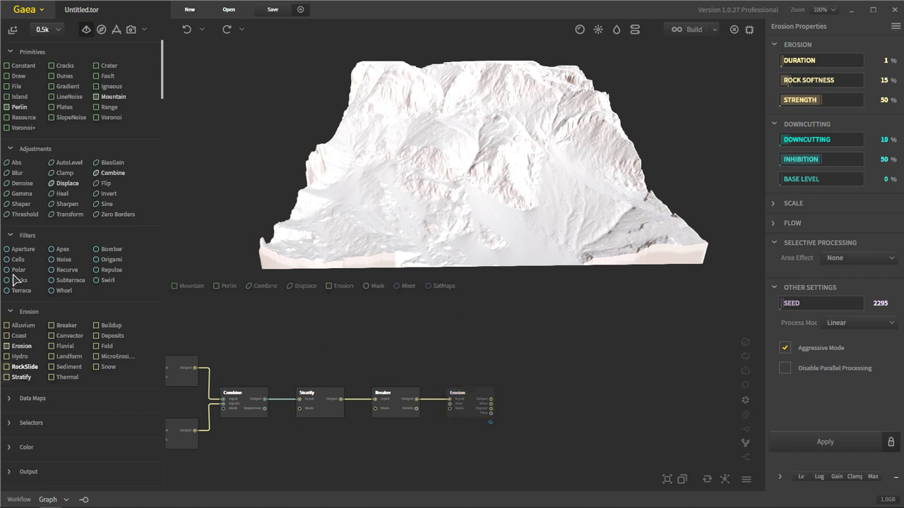
pyautogui.click(15, 311)
pyautogui.click(15, 235)
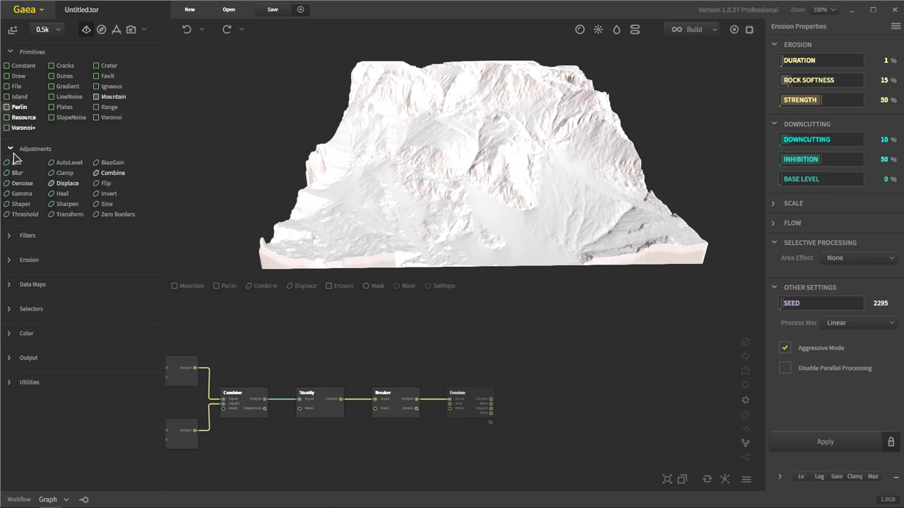
pyautogui.click(16, 149)
pyautogui.click(12, 52)
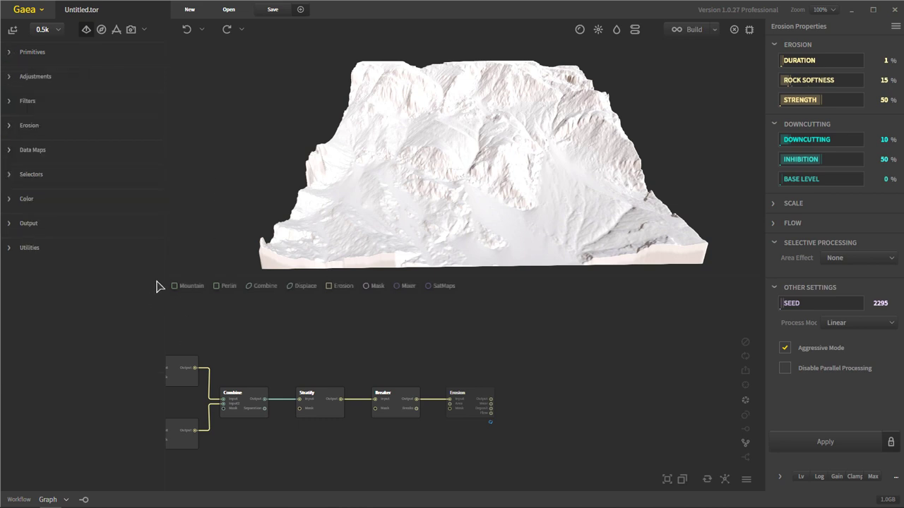
pyautogui.click(12, 150)
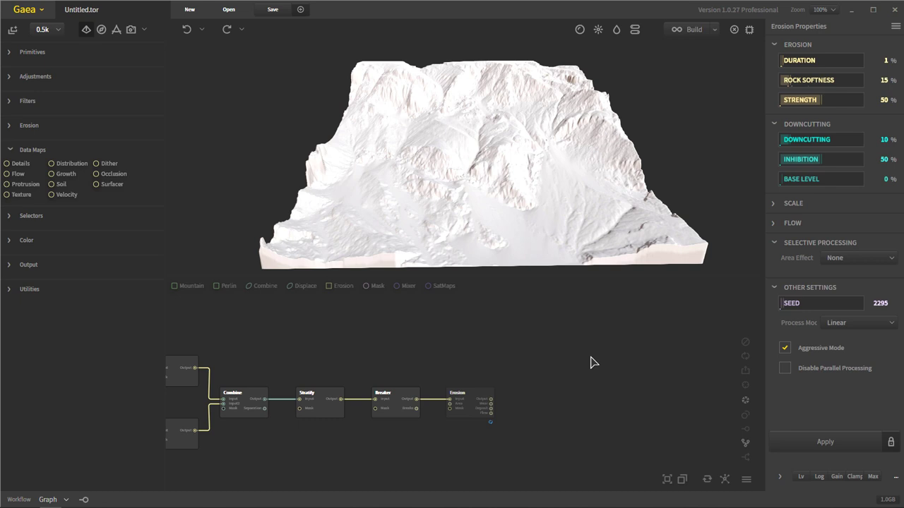
# - Add a Texture node after the Erosion node, connect the Erosion output to its input and place it above the chain
pyautogui.moveTo(468, 376); pyautogui.dragTo(408, 378, button='middle')
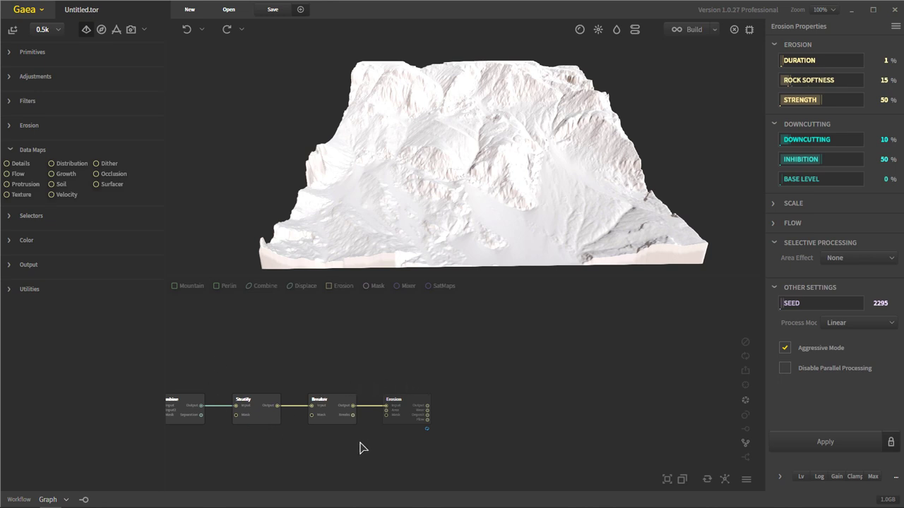
pyautogui.moveTo(22, 194); pyautogui.dragTo(483, 367)
pyautogui.moveTo(427, 406); pyautogui.dragTo(476, 364)
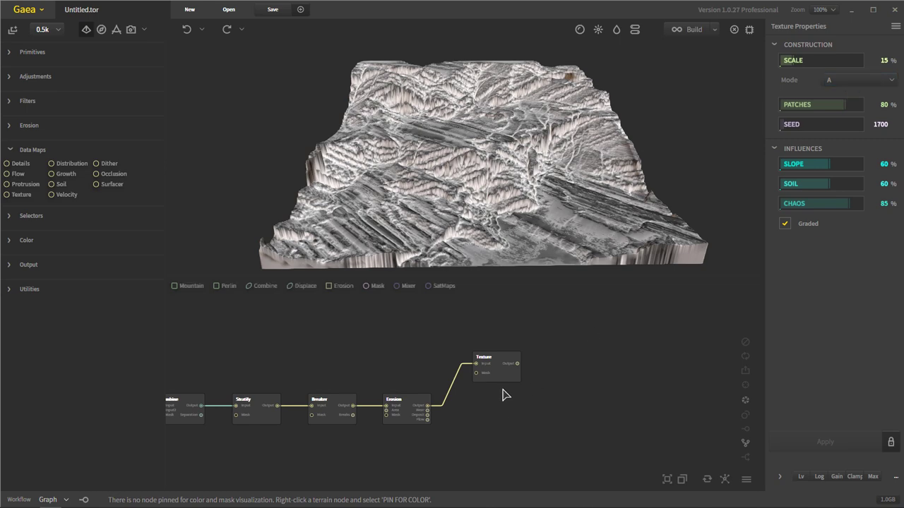
pyautogui.moveTo(498, 373); pyautogui.dragTo(479, 365)
# - Try Mode B on the Texture node and examine the resulting map on the terrain
pyautogui.moveTo(613, 173); pyautogui.dragTo(622, 88)
pyautogui.click(867, 82)
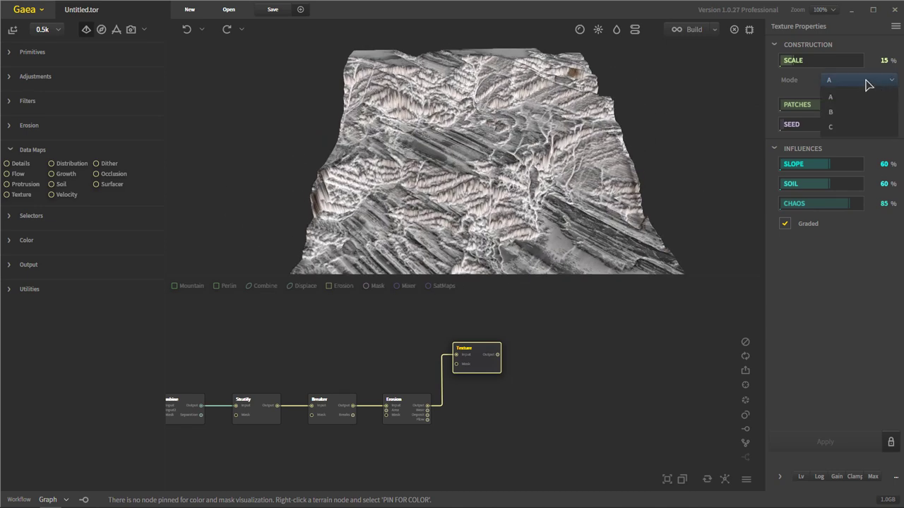
pyautogui.click(848, 114)
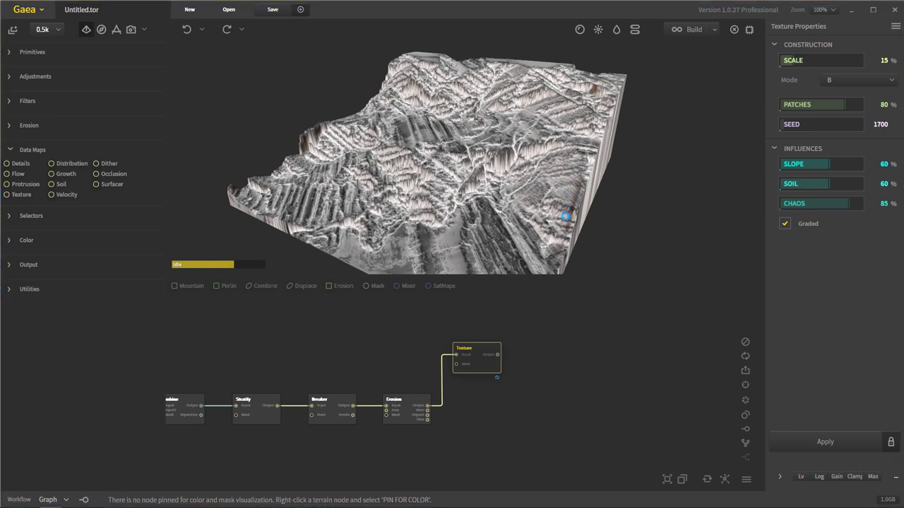
pyautogui.click(612, 315)
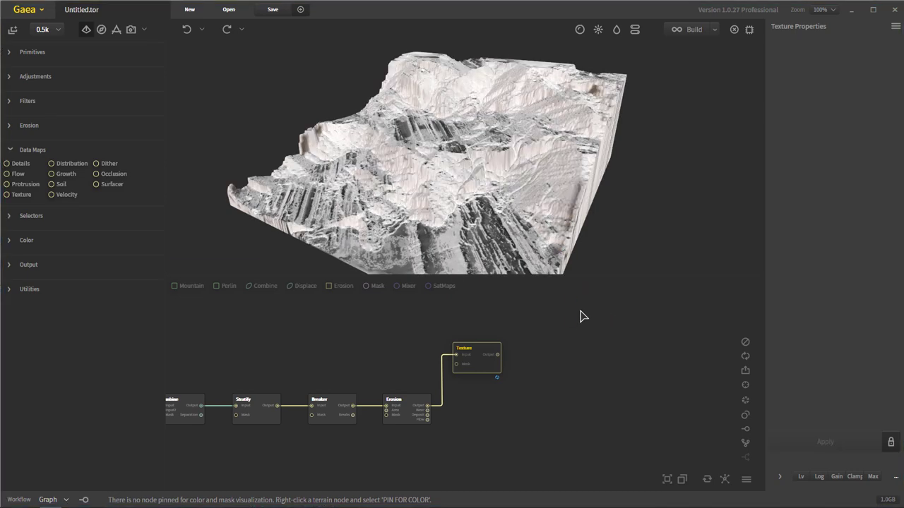
pyautogui.moveTo(539, 212); pyautogui.dragTo(569, 173)
pyautogui.moveTo(547, 205); pyautogui.dragTo(608, 185)
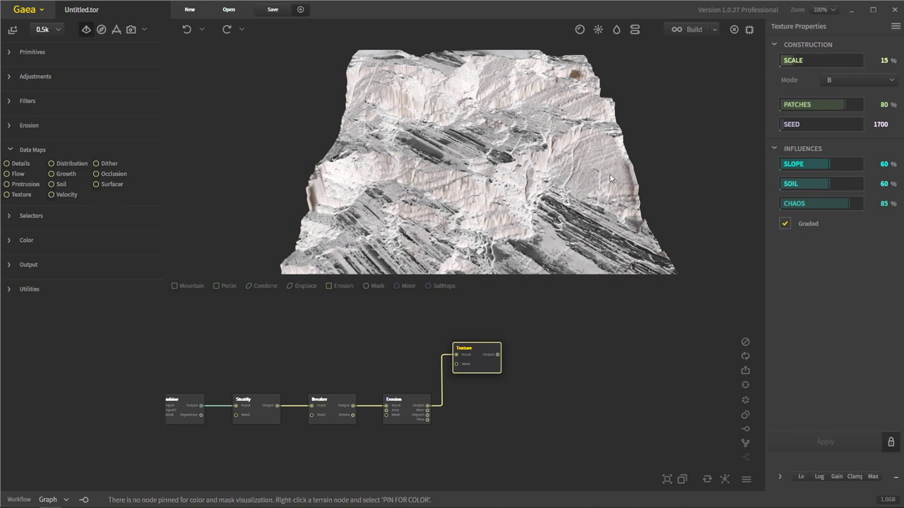
# - Switch the Texture node's Mode to C and back to A
pyautogui.click(840, 84)
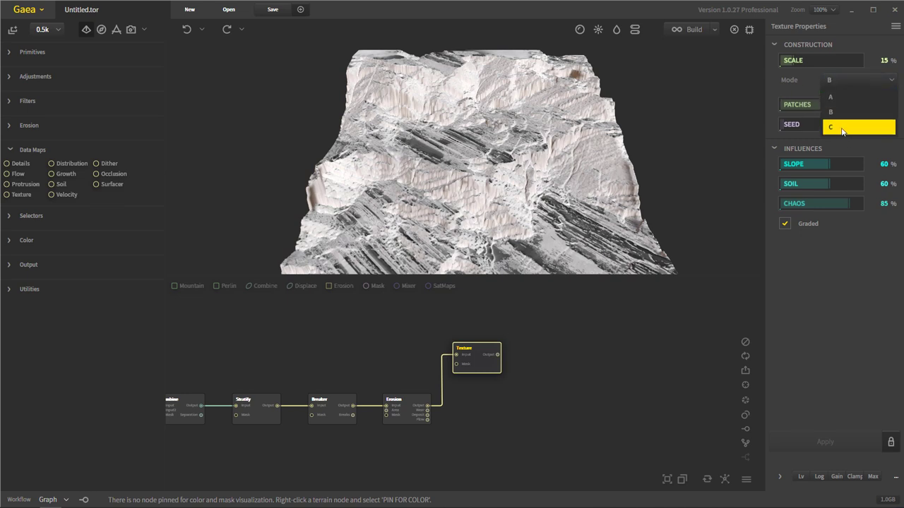
pyautogui.click(842, 128)
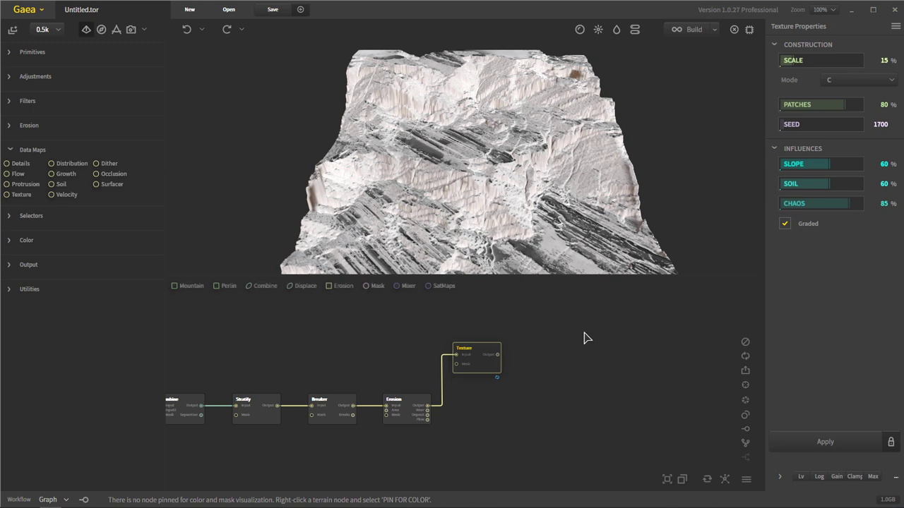
pyautogui.click(865, 81)
pyautogui.click(852, 96)
# - Add a Protrusion node fed by the Erosion output and align it below the Texture node
pyautogui.moveTo(459, 460); pyautogui.dragTo(429, 408)
pyautogui.moveTo(473, 430); pyautogui.dragTo(478, 428)
pyautogui.moveTo(428, 407); pyautogui.dragTo(478, 428)
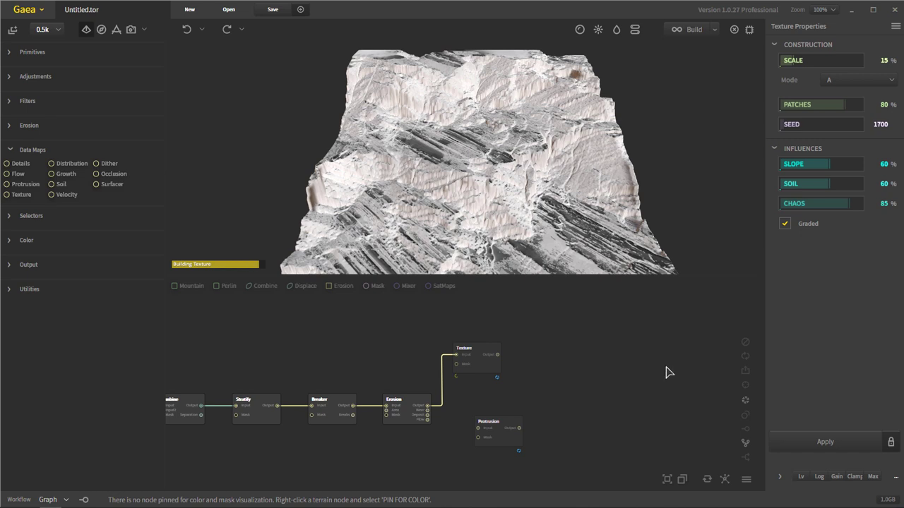
pyautogui.click(488, 428)
pyautogui.moveTo(478, 428); pyautogui.dragTo(427, 405)
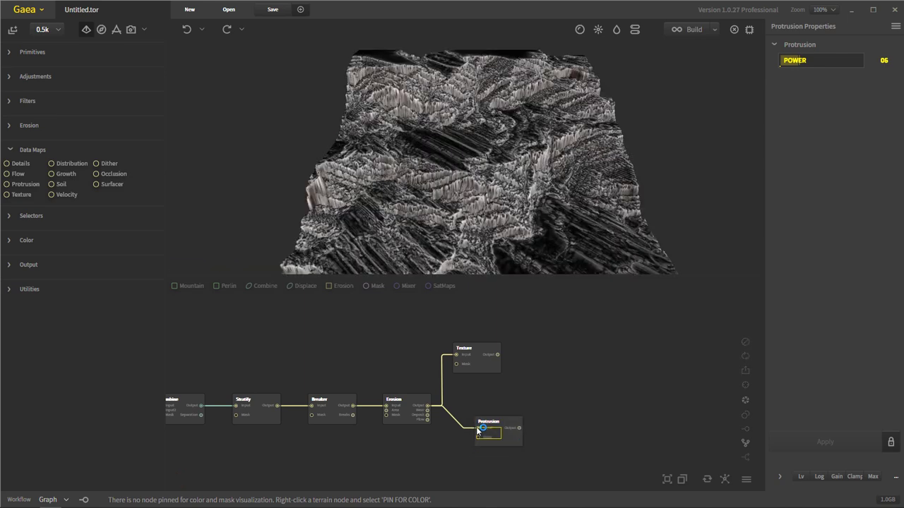
pyautogui.moveTo(484, 440); pyautogui.dragTo(463, 448)
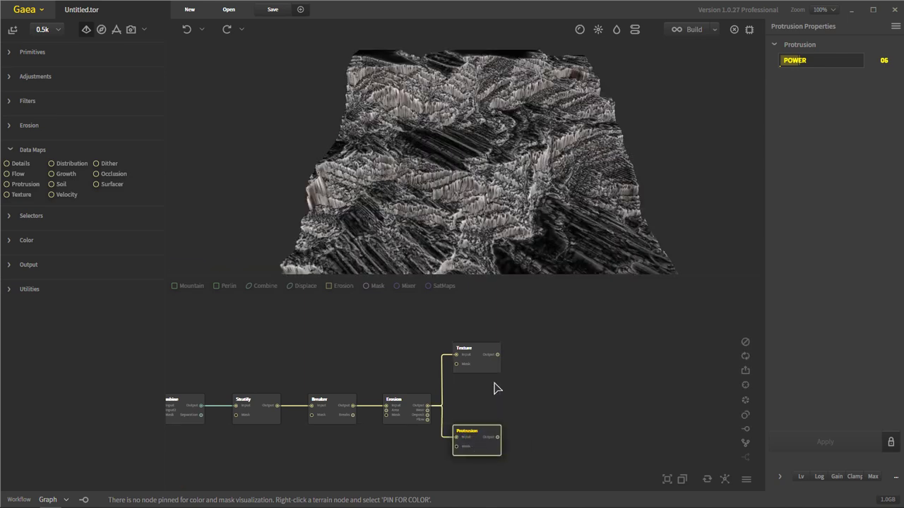
pyautogui.moveTo(476, 364); pyautogui.dragTo(477, 382)
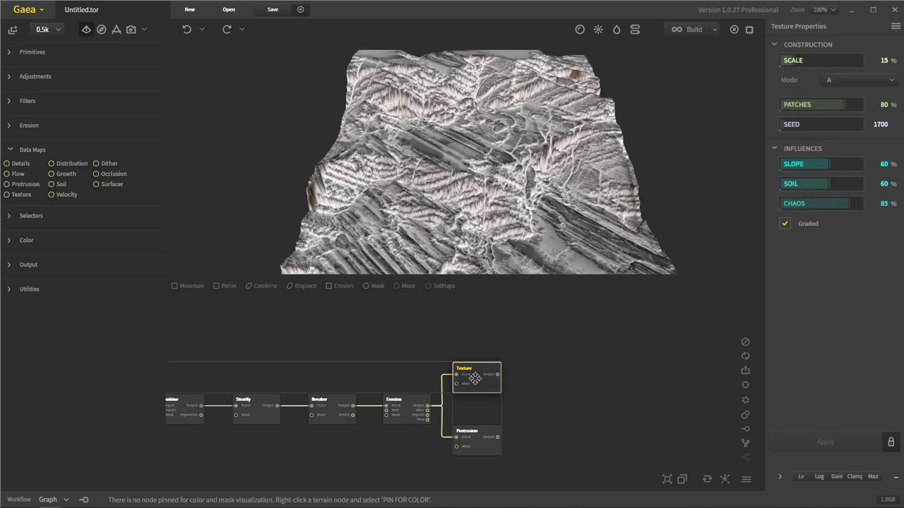
# - Compare the Protrusion map with the Texture map and set the Texture node's Mode to C
pyautogui.click(492, 453)
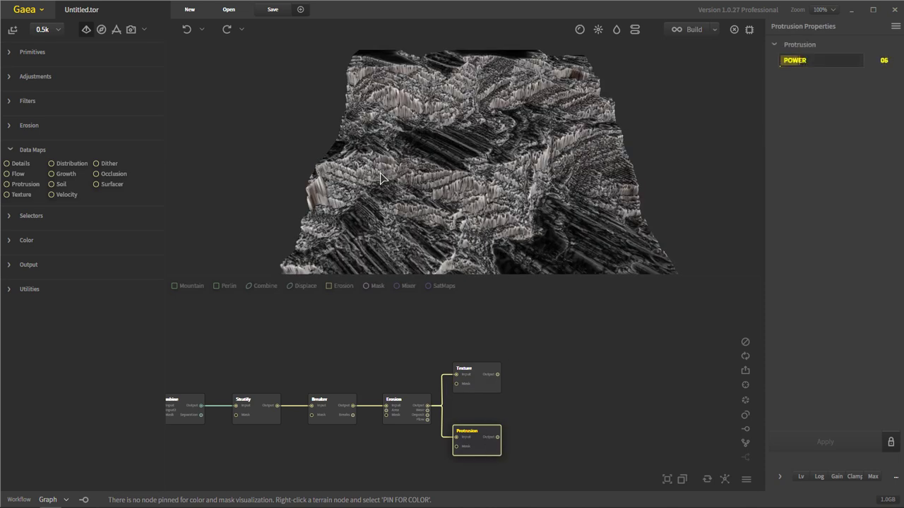
pyautogui.moveTo(467, 182); pyautogui.dragTo(487, 240)
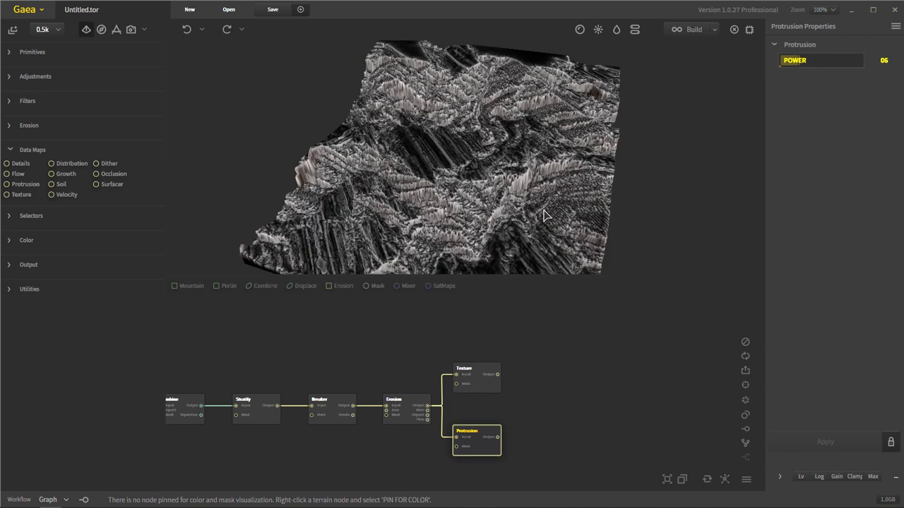
pyautogui.click(489, 390)
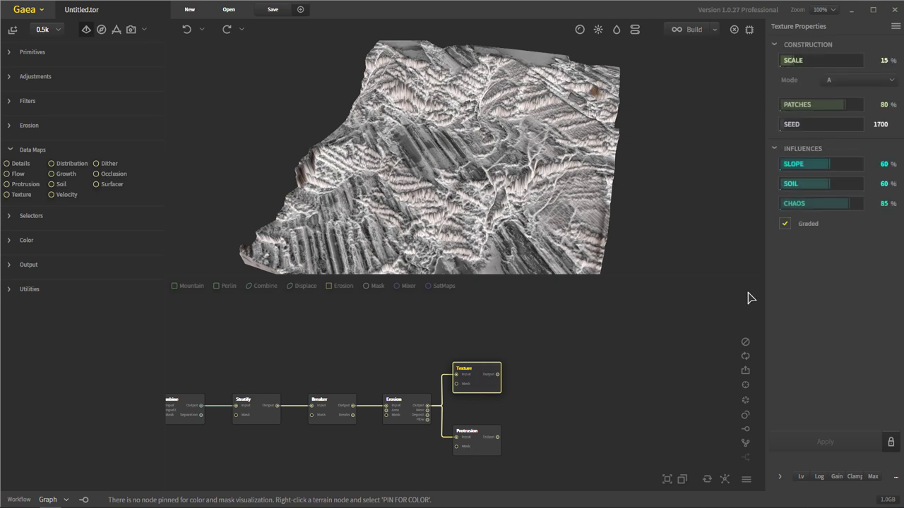
pyautogui.click(881, 80)
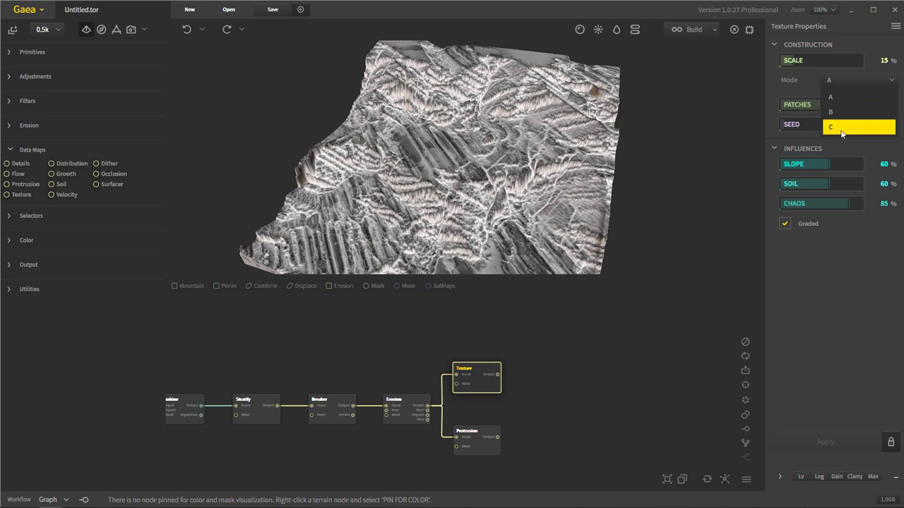
pyautogui.click(841, 128)
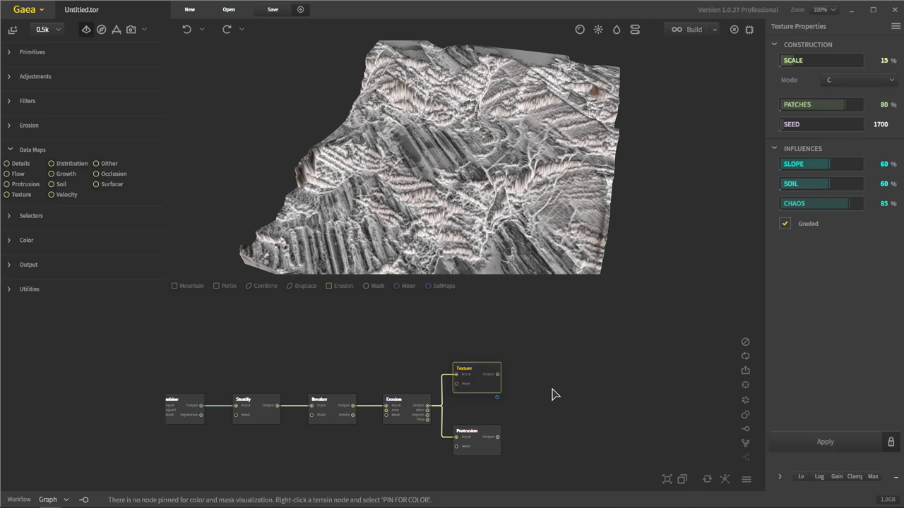
# - Compare the Protrusion and Mode C Texture maps on the terrain, examining the texture detail up close
pyautogui.click(495, 453)
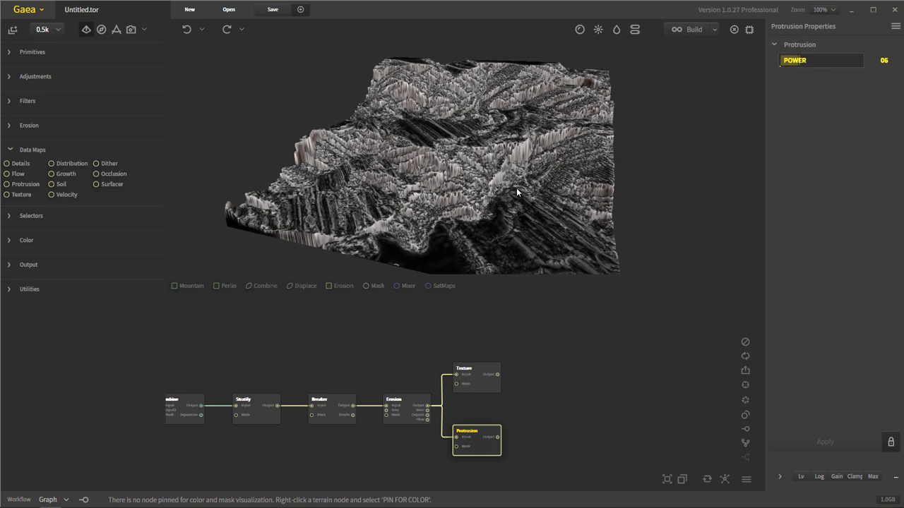
pyautogui.click(490, 390)
pyautogui.moveTo(476, 259); pyautogui.dragTo(502, 164)
pyautogui.moveTo(515, 202); pyautogui.dragTo(475, 176)
pyautogui.scroll(5, 498, 197)
pyautogui.moveTo(542, 218); pyautogui.dragTo(378, 79)
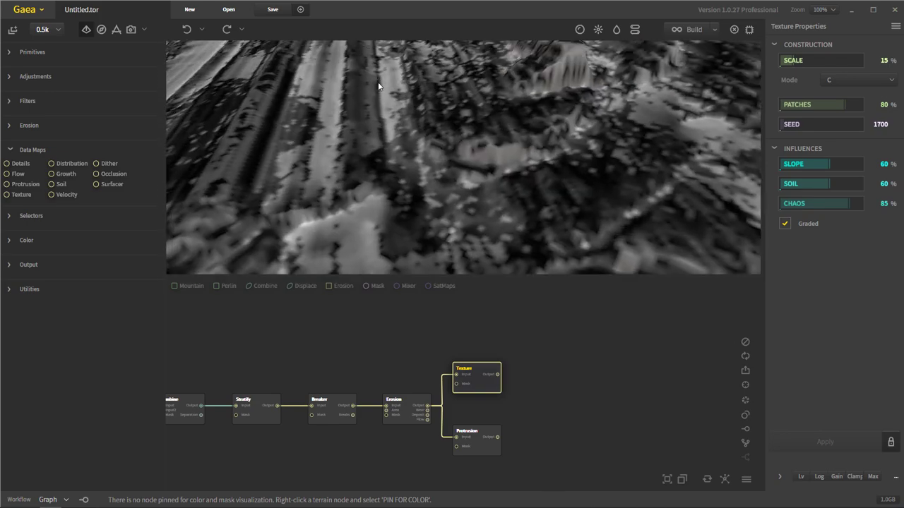
pyautogui.scroll(3, 410, 164)
pyautogui.scroll(-8, 382, 130)
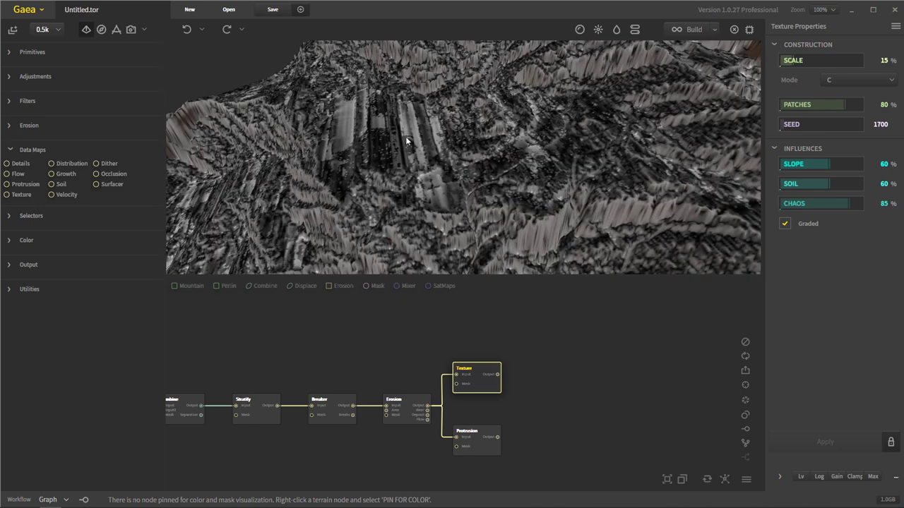
pyautogui.moveTo(462, 185); pyautogui.dragTo(519, 226)
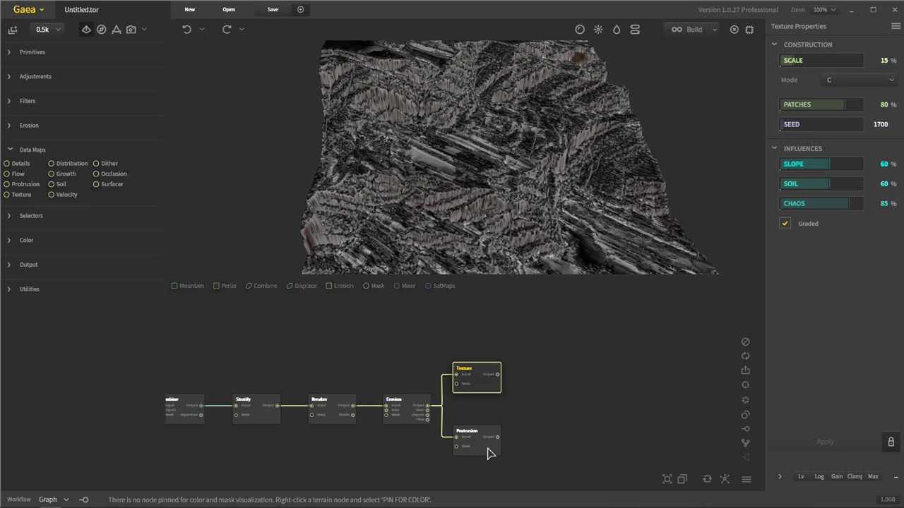
pyautogui.click(487, 452)
# - Add a Combine node fed by the Texture output as first input and the Protrusion output as second input
pyautogui.moveTo(498, 375); pyautogui.dragTo(572, 416)
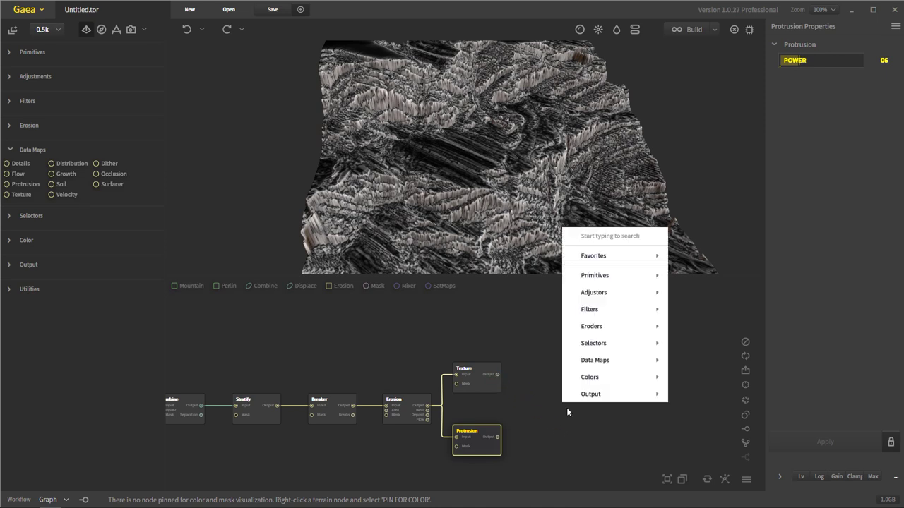
pyautogui.write('comb')
pyautogui.press('Return')
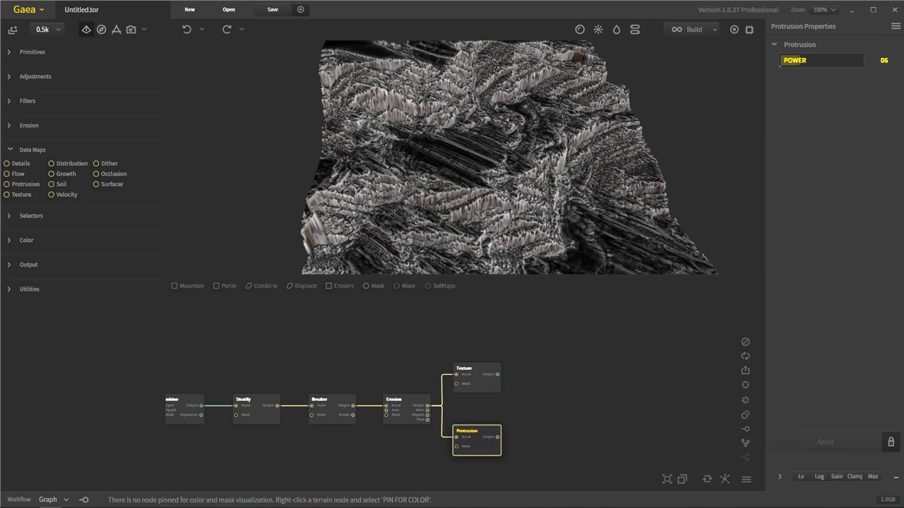
pyautogui.moveTo(497, 437); pyautogui.dragTo(548, 404)
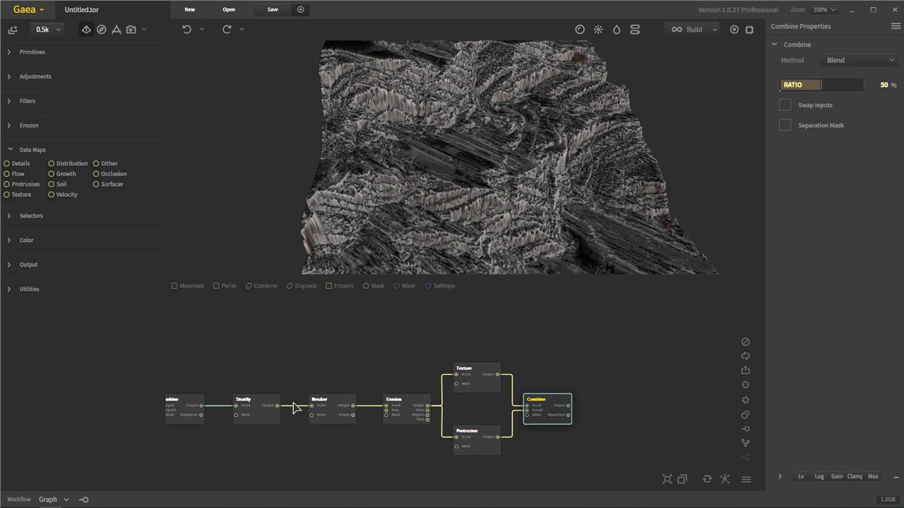
# - Set the new Combine node's Method to Max and its Ratio to 100%
pyautogui.click(855, 60)
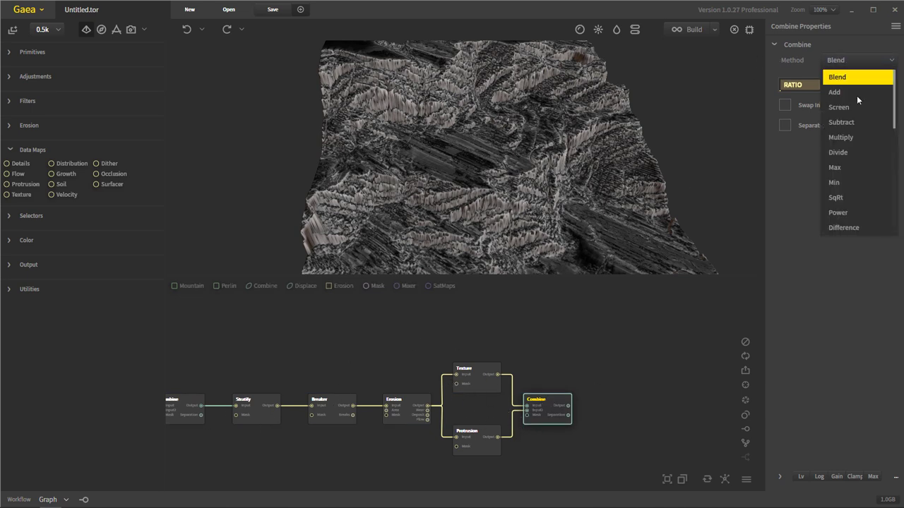
pyautogui.click(846, 170)
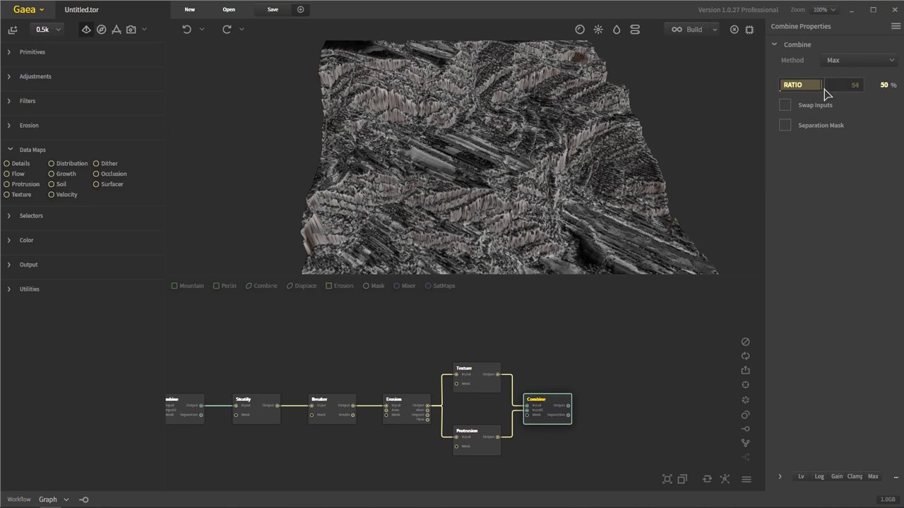
pyautogui.moveTo(822, 85); pyautogui.dragTo(862, 85)
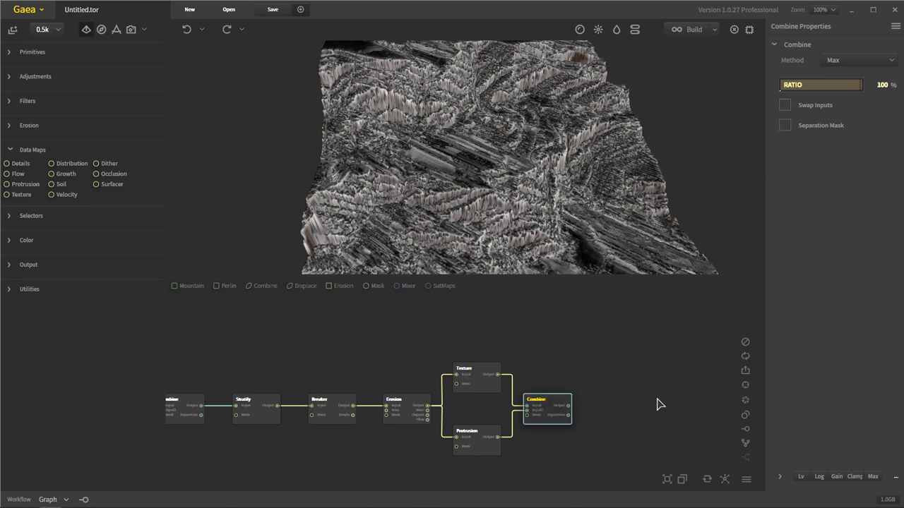
pyautogui.moveTo(600, 211); pyautogui.dragTo(539, 281)
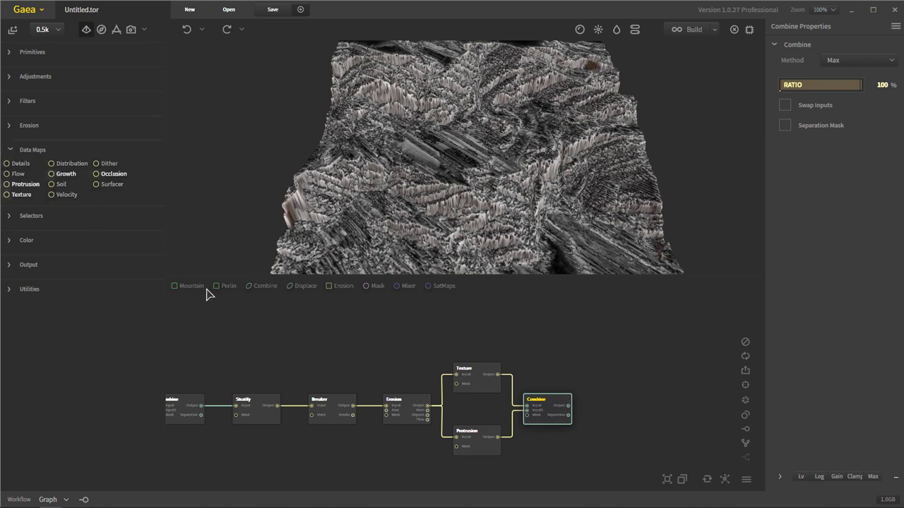
# - Add a SatMaps node fed by the output of the Combine node that merges Texture and Protrusion
pyautogui.click(21, 150)
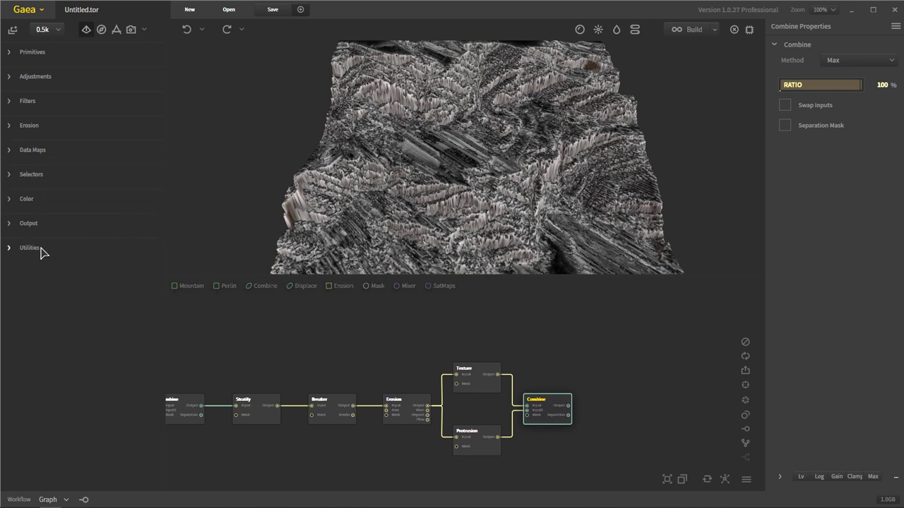
pyautogui.click(12, 202)
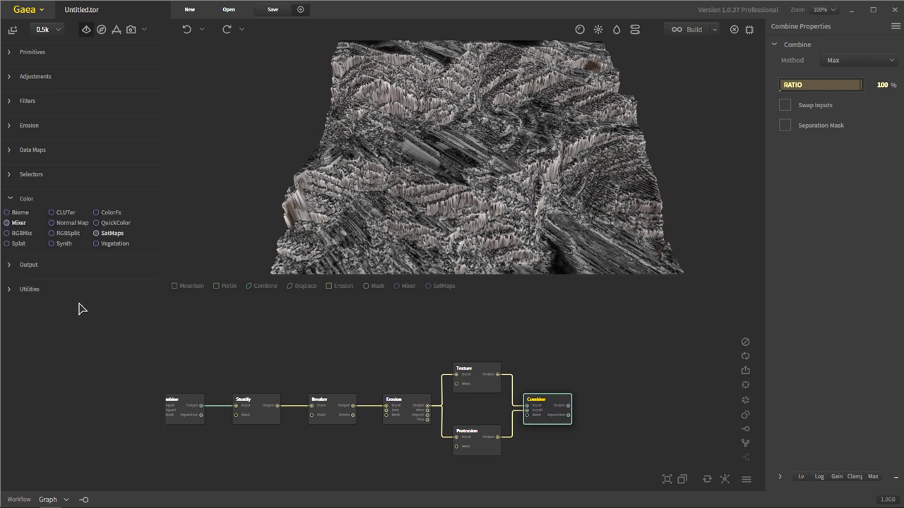
pyautogui.moveTo(108, 234); pyautogui.dragTo(625, 388)
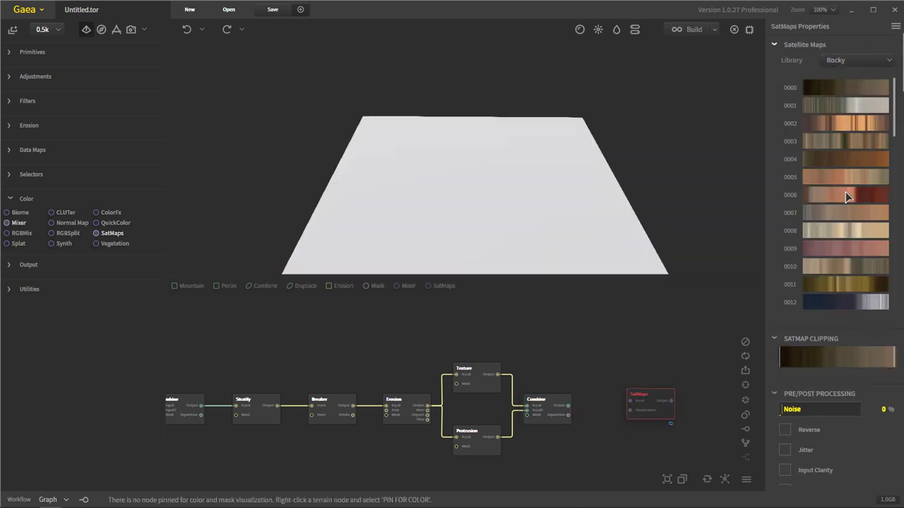
pyautogui.moveTo(569, 407); pyautogui.dragTo(627, 409)
pyautogui.moveTo(498, 248); pyautogui.dragTo(483, 151)
pyautogui.moveTo(529, 195); pyautogui.dragTo(576, 243)
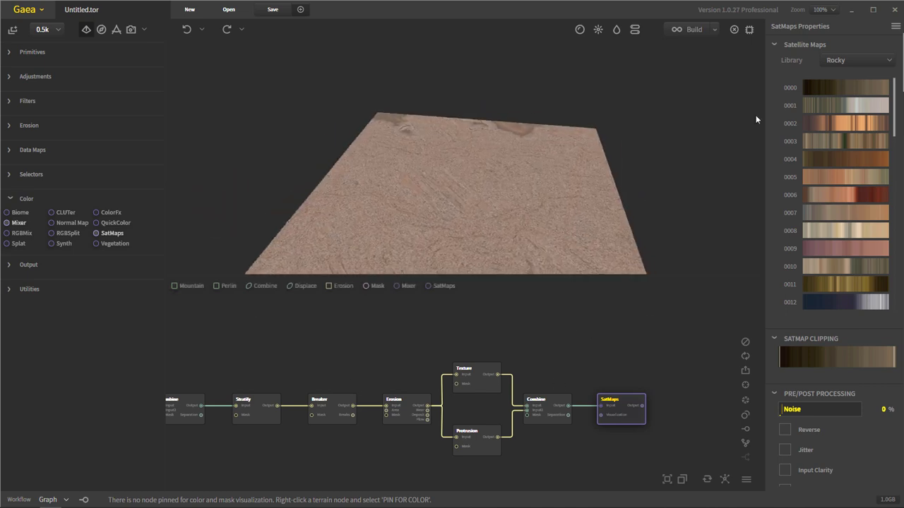
# - Pin the Erosion node for color so its terrain carries the color preview
pyautogui.click(408, 426)
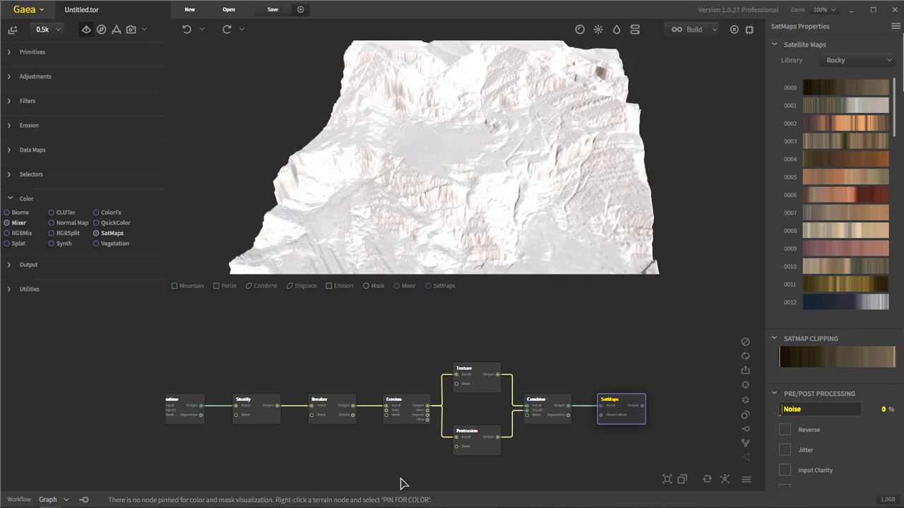
pyautogui.rightClick(407, 424)
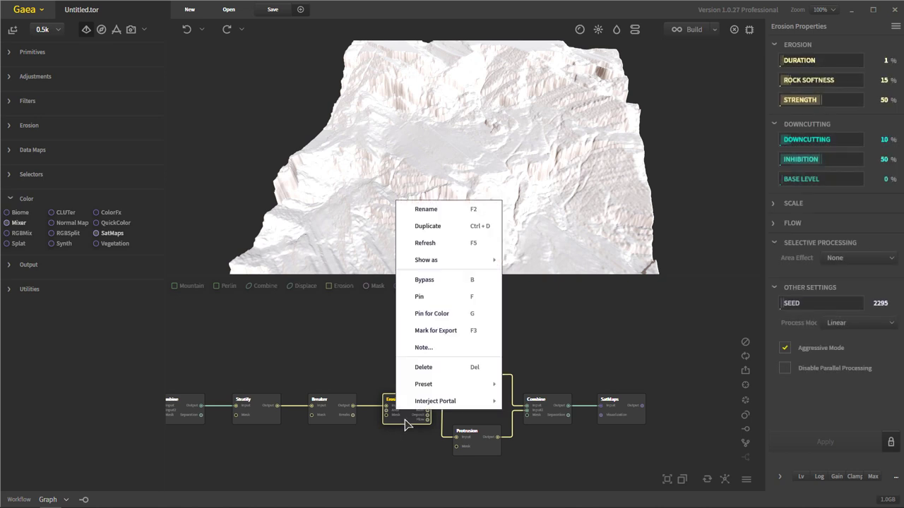
pyautogui.click(440, 314)
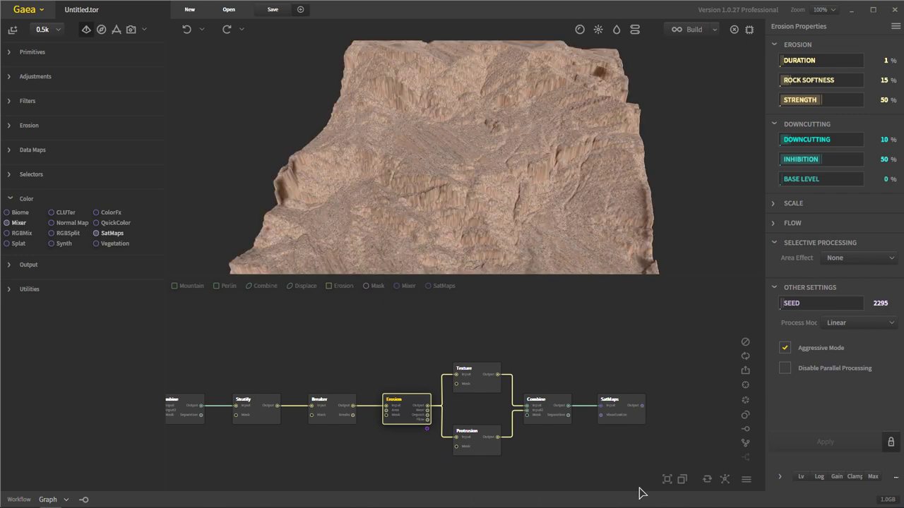
# - Try the Rocky satellite maps 0377 and 0412 on the SatMaps node
pyautogui.click(634, 414)
pyautogui.moveTo(584, 213); pyautogui.dragTo(488, 213)
pyautogui.scroll(5, 487, 196)
pyautogui.scroll(-3, 486, 195)
pyautogui.scroll(-2, 853, 237)
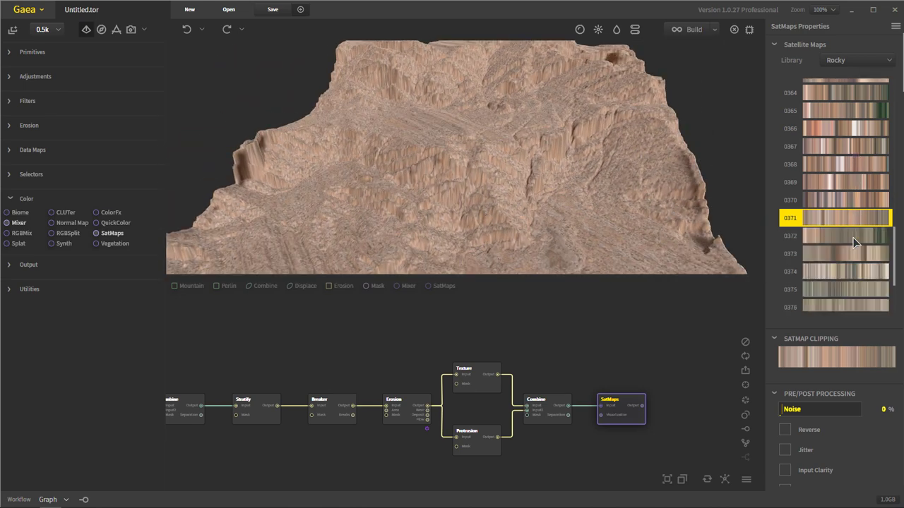
pyautogui.scroll(-1, 853, 237)
pyautogui.click(847, 298)
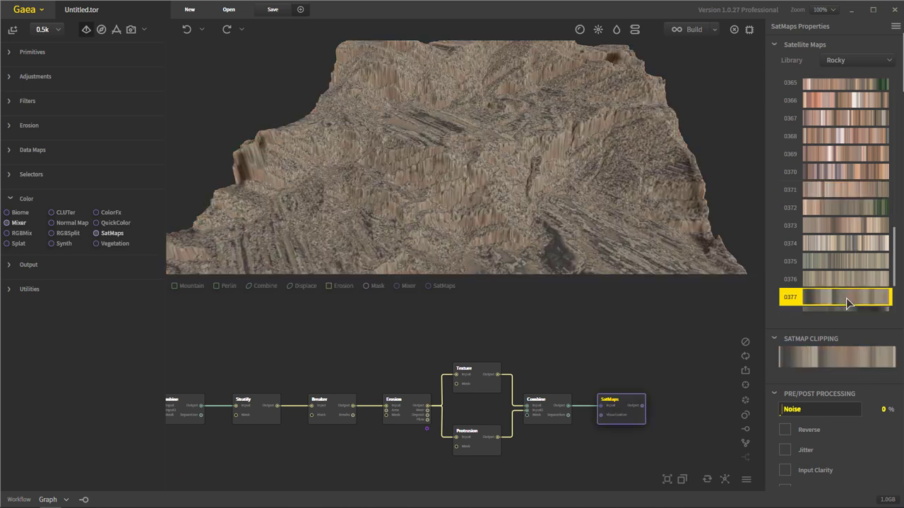
pyautogui.scroll(-9, 846, 297)
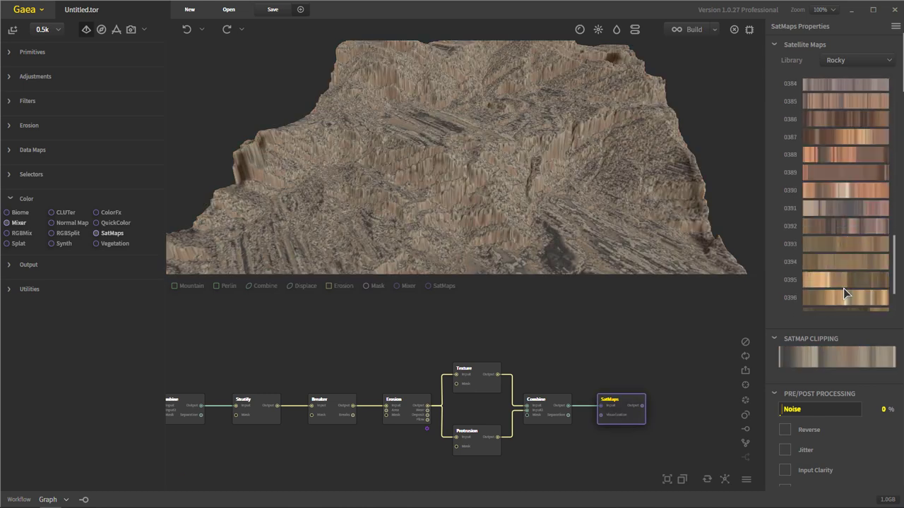
pyautogui.scroll(-11, 844, 178)
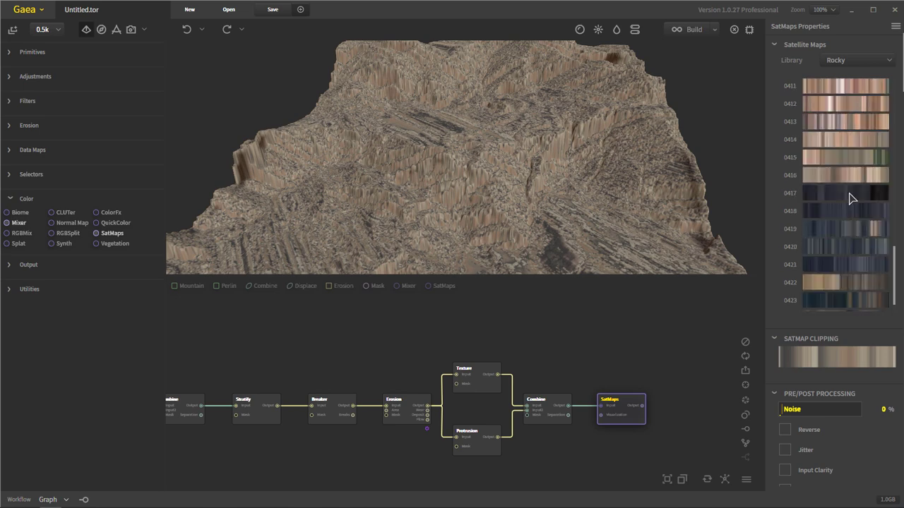
pyautogui.click(853, 189)
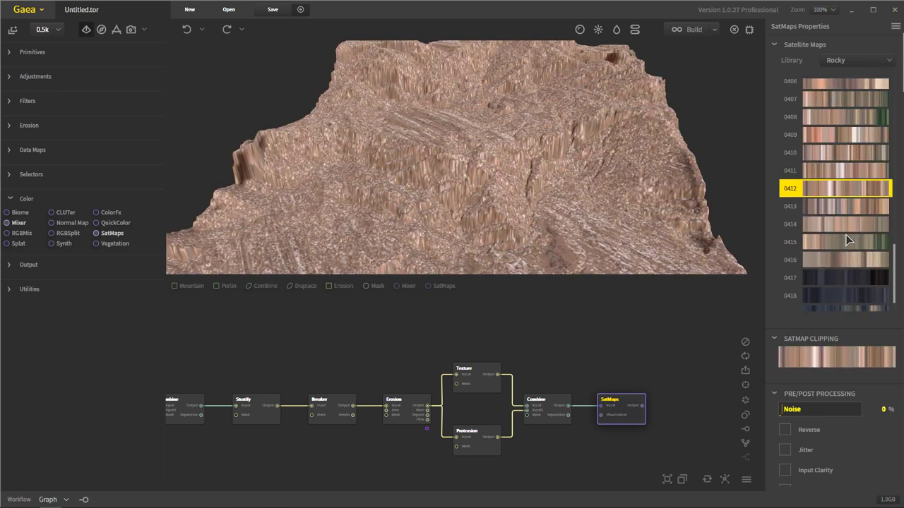
# - Try the Rocky satellite map 0284 on the terrain
pyautogui.scroll(7, 850, 230)
pyautogui.scroll(7, 854, 223)
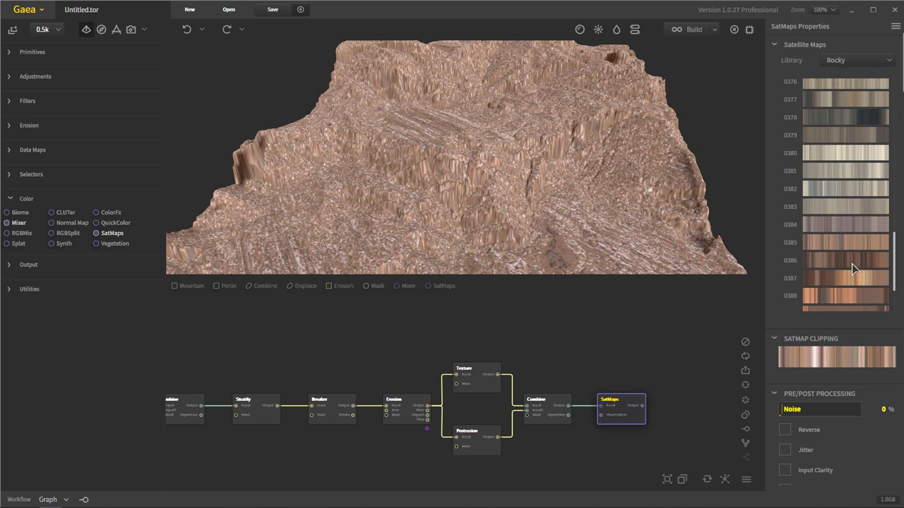
pyautogui.scroll(9, 851, 264)
pyautogui.scroll(8, 851, 262)
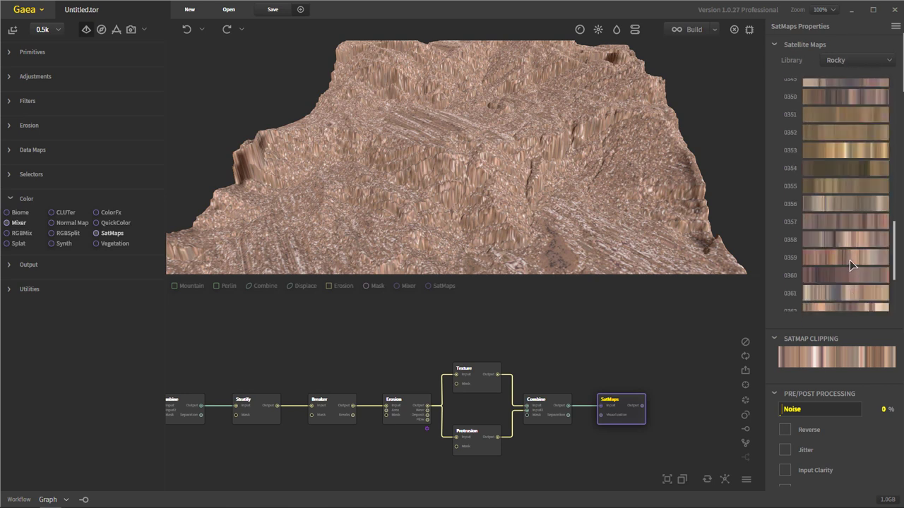
pyautogui.moveTo(893, 261); pyautogui.dragTo(894, 221)
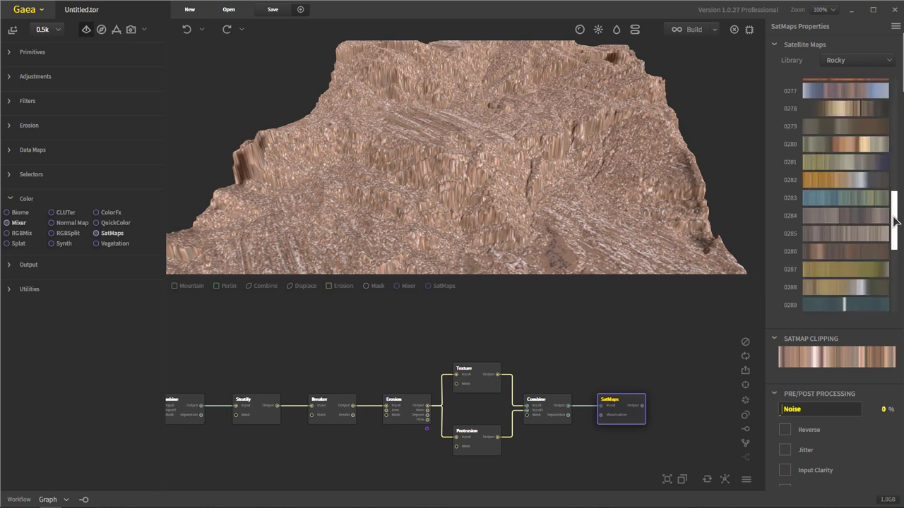
pyautogui.scroll(-1, 837, 253)
pyautogui.click(825, 188)
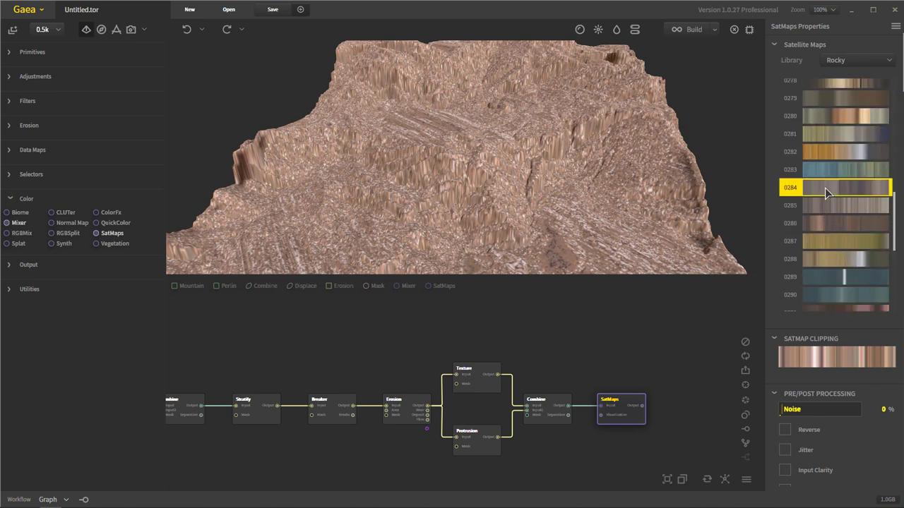
pyautogui.moveTo(586, 203); pyautogui.dragTo(523, 173)
# - Set the SatMaps node to Rocky map 0285 and inspect the coloring across the whole terrain
pyautogui.click(841, 207)
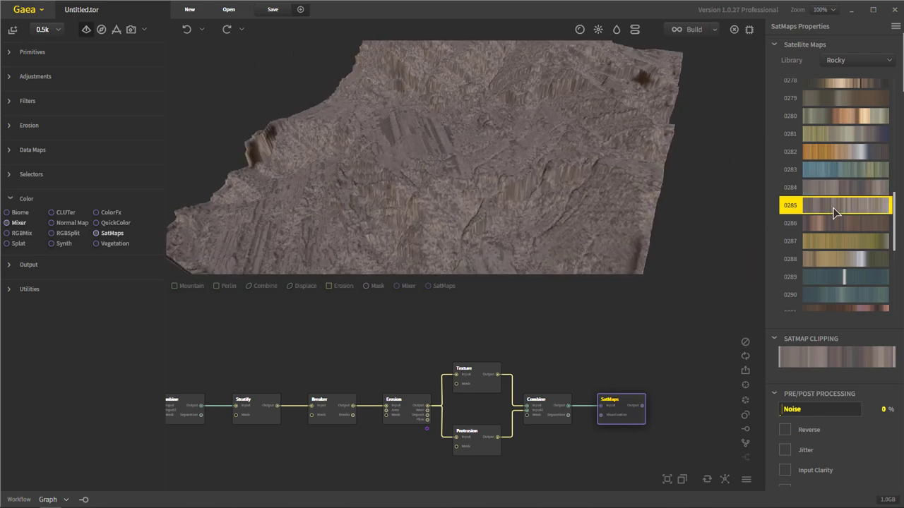
pyautogui.moveTo(543, 233); pyautogui.dragTo(569, 189)
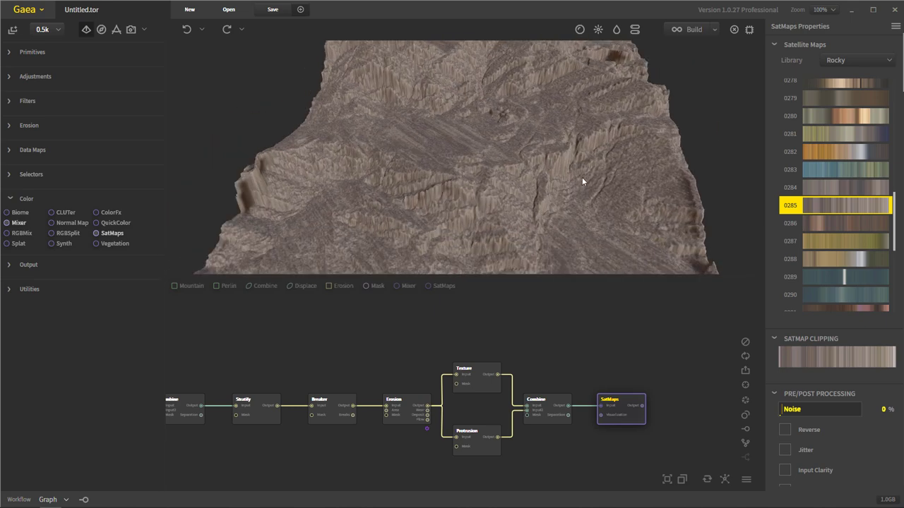
pyautogui.moveTo(443, 191); pyautogui.dragTo(404, 227)
pyautogui.moveTo(591, 243); pyautogui.dragTo(530, 176)
pyautogui.scroll(3, 460, 177)
pyautogui.scroll(-5, 493, 185)
pyautogui.moveTo(458, 186)
pyautogui.mouseDown()
pyautogui.moveTo(456, 206)
pyautogui.moveTo(452, 184)
pyautogui.mouseUp()
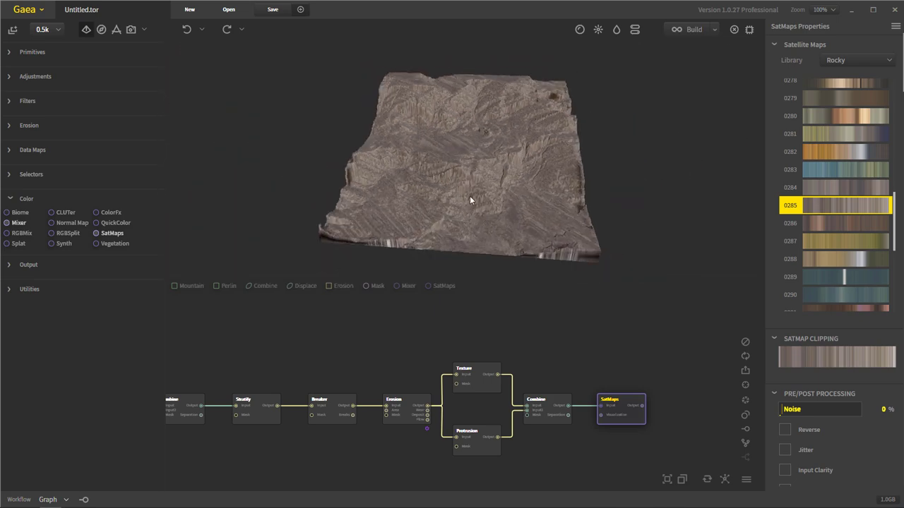
# - Add a Slope node fed by the Erosion output and align it below the Protrusion node
pyautogui.moveTo(549, 443); pyautogui.dragTo(567, 423)
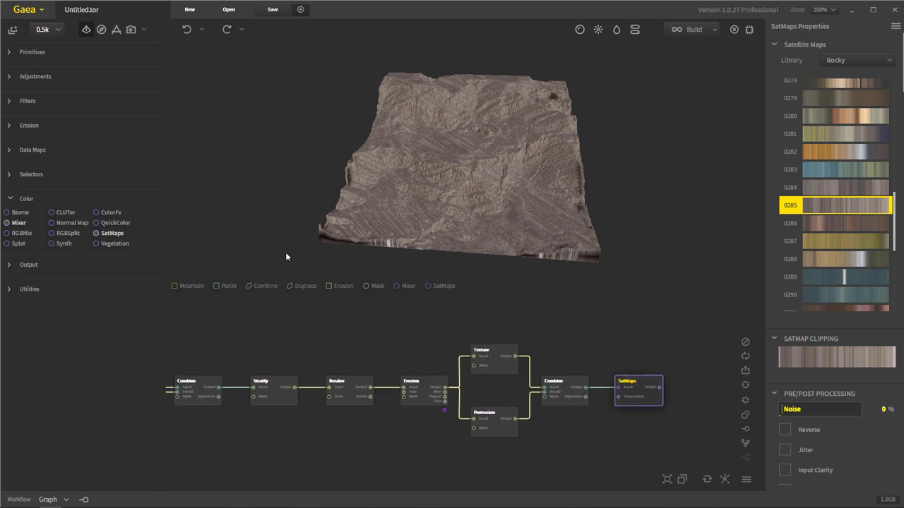
pyautogui.click(9, 174)
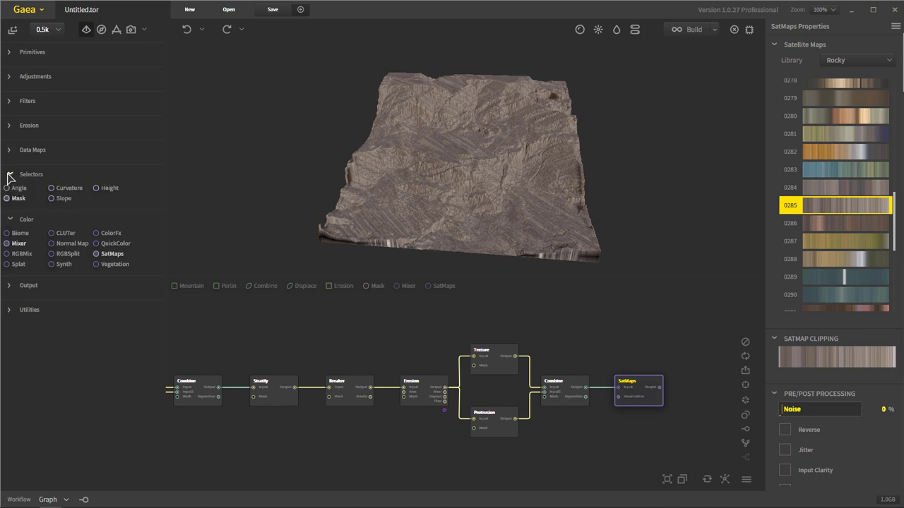
pyautogui.moveTo(64, 199); pyautogui.dragTo(445, 389)
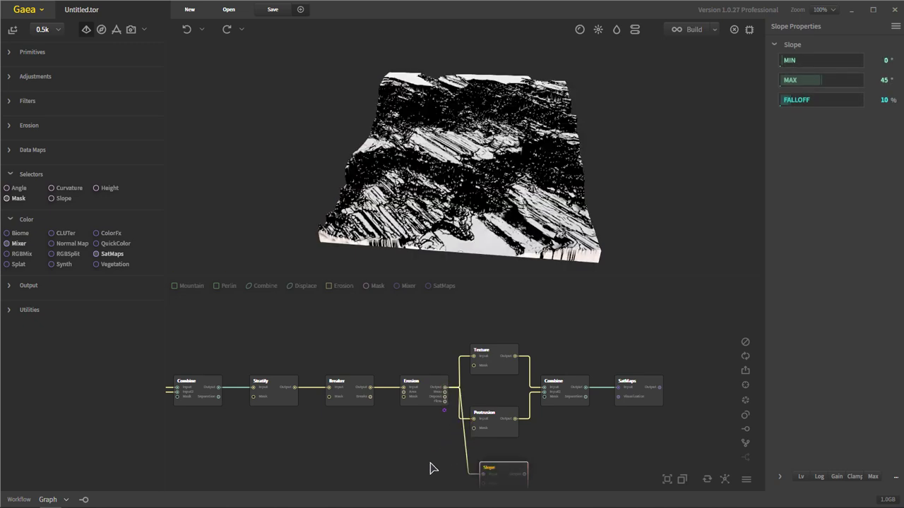
pyautogui.moveTo(419, 431); pyautogui.dragTo(412, 415, button='middle')
pyautogui.moveTo(490, 439); pyautogui.dragTo(481, 442)
pyautogui.moveTo(494, 113); pyautogui.dragTo(428, 215)
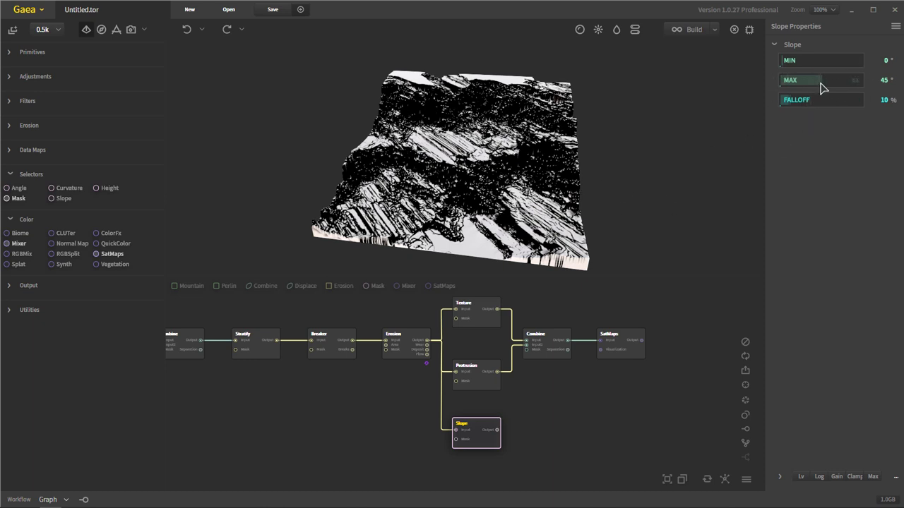
# - Try a Slope range of Min 64° and Max 75° and examine the mask up close
pyautogui.moveTo(839, 82); pyautogui.dragTo(846, 82)
pyautogui.click(826, 62)
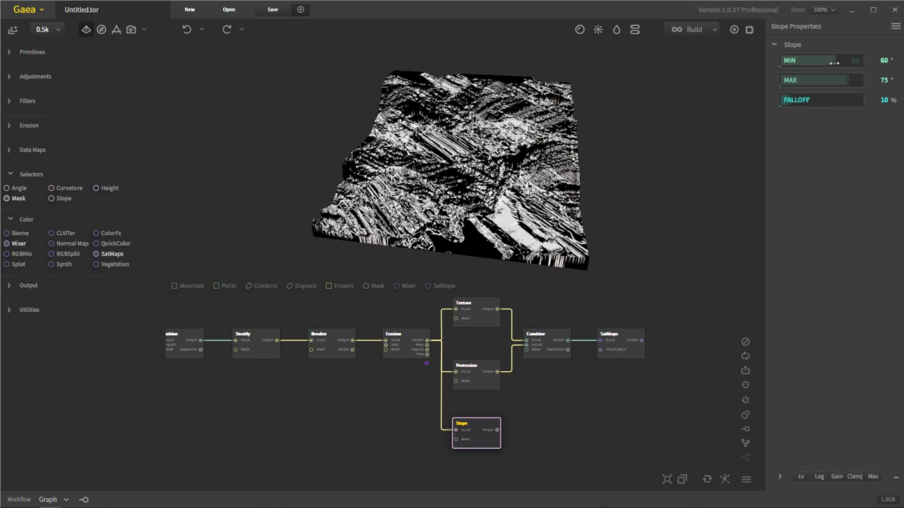
pyautogui.moveTo(838, 63); pyautogui.dragTo(837, 62)
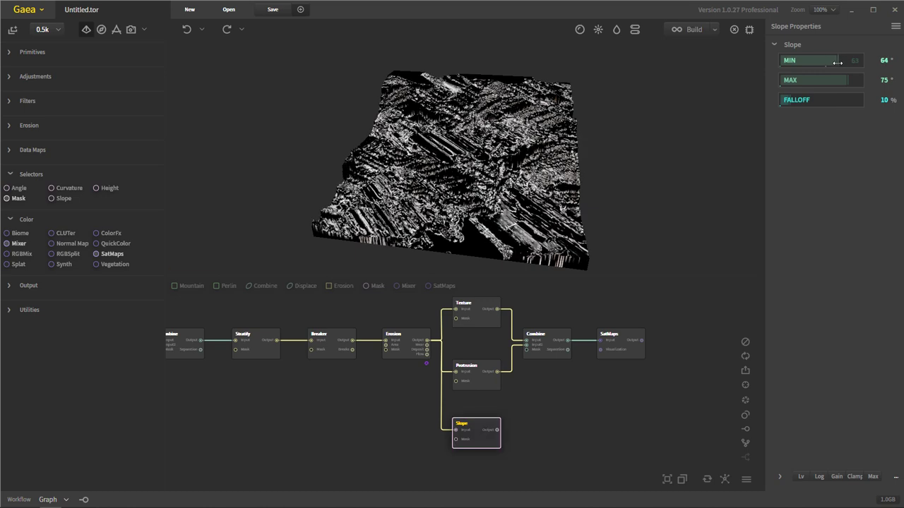
pyautogui.moveTo(498, 229); pyautogui.dragTo(552, 237)
pyautogui.scroll(5, 490, 169)
pyautogui.moveTo(490, 170); pyautogui.dragTo(466, 176)
pyautogui.scroll(-5, 454, 170)
pyautogui.moveTo(552, 179); pyautogui.dragTo(675, 170)
pyautogui.moveTo(517, 161); pyautogui.dragTo(753, 73)
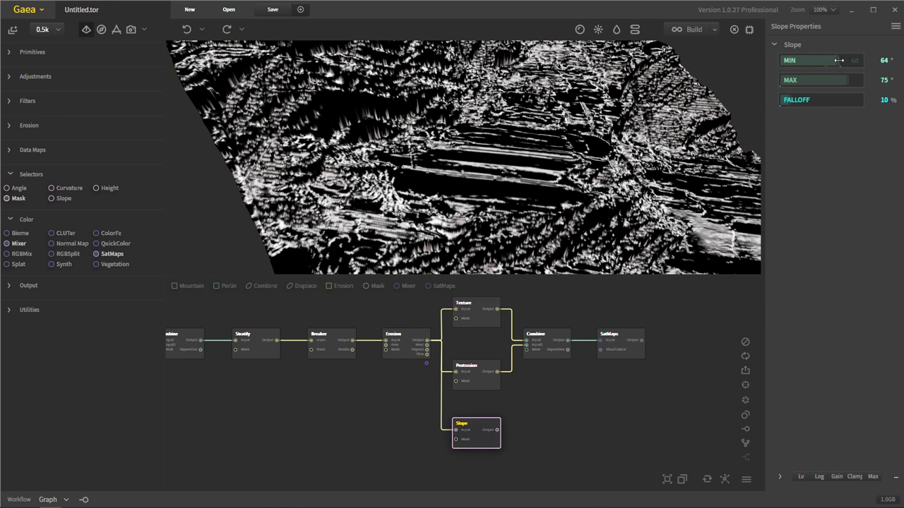
# - Set the Slope node's Min to 0° and Max to 30°
pyautogui.moveTo(838, 60); pyautogui.dragTo(763, 58)
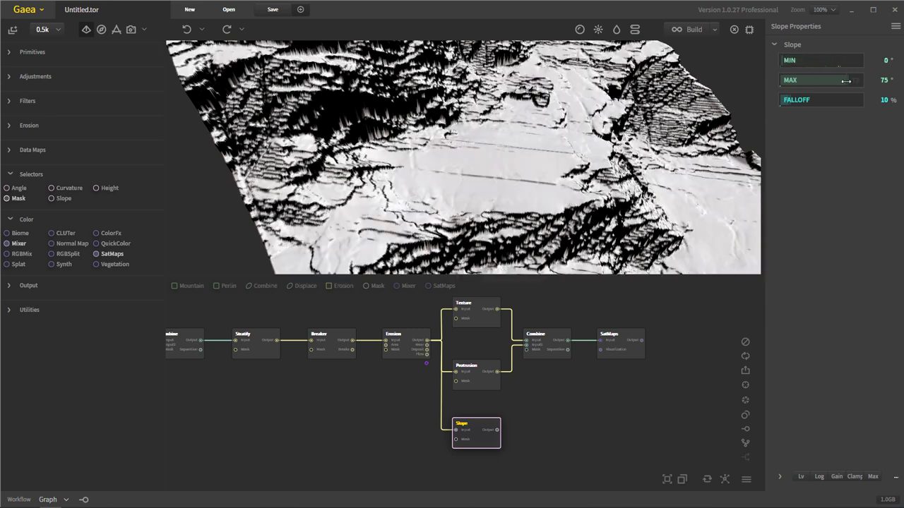
pyautogui.moveTo(847, 82); pyautogui.dragTo(822, 84)
pyautogui.moveTo(537, 169); pyautogui.dragTo(480, 157)
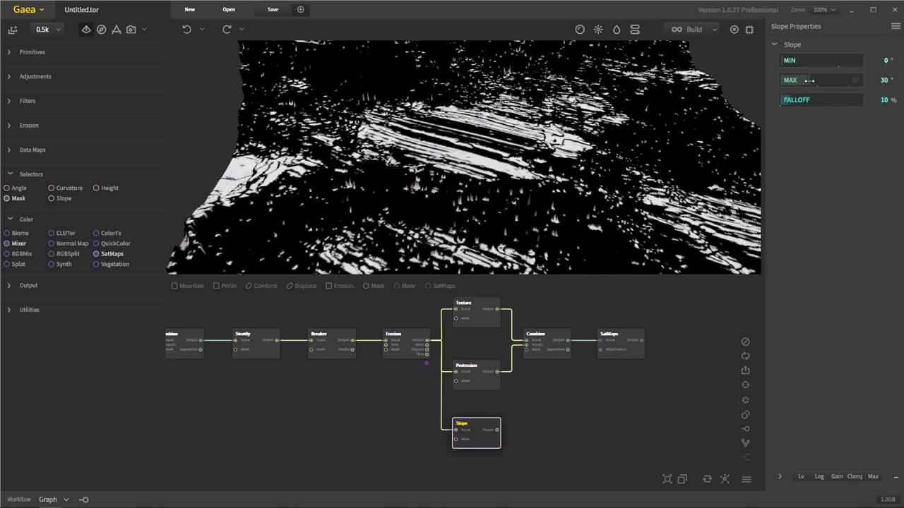
# - Set the Slope node's Falloff to 15% and examine the mask across the terrain
pyautogui.moveTo(555, 118); pyautogui.dragTo(697, 106)
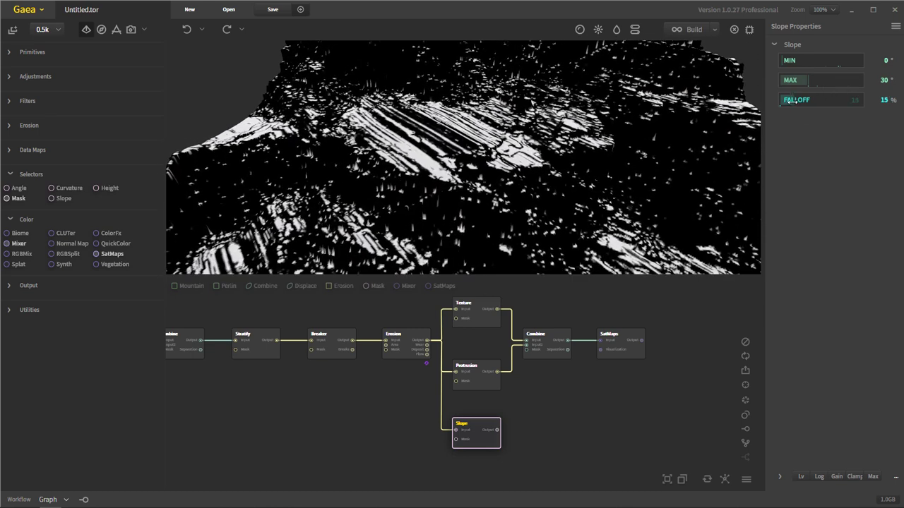
pyautogui.moveTo(544, 136); pyautogui.dragTo(540, 106)
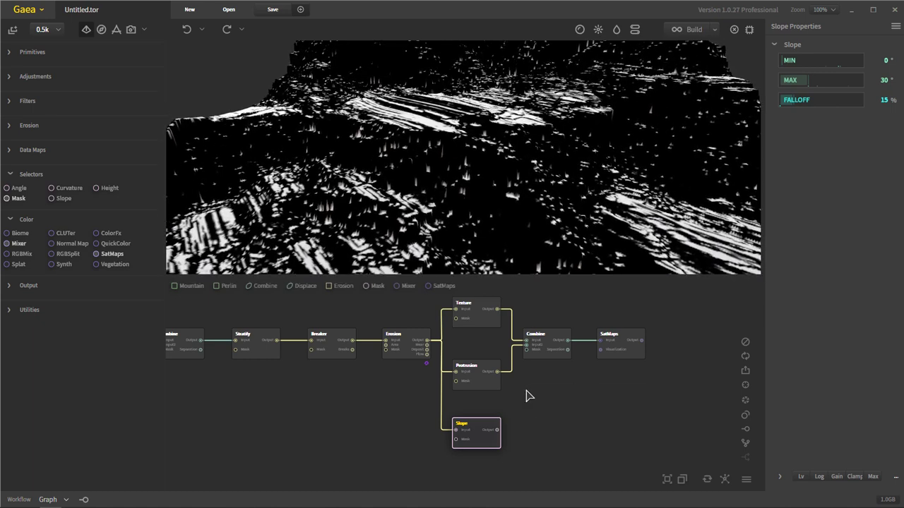
# - Add a Constant node beside the Slope node, masked by the Slope output, and set its Height to 100%
pyautogui.moveTo(497, 431); pyautogui.dragTo(612, 433)
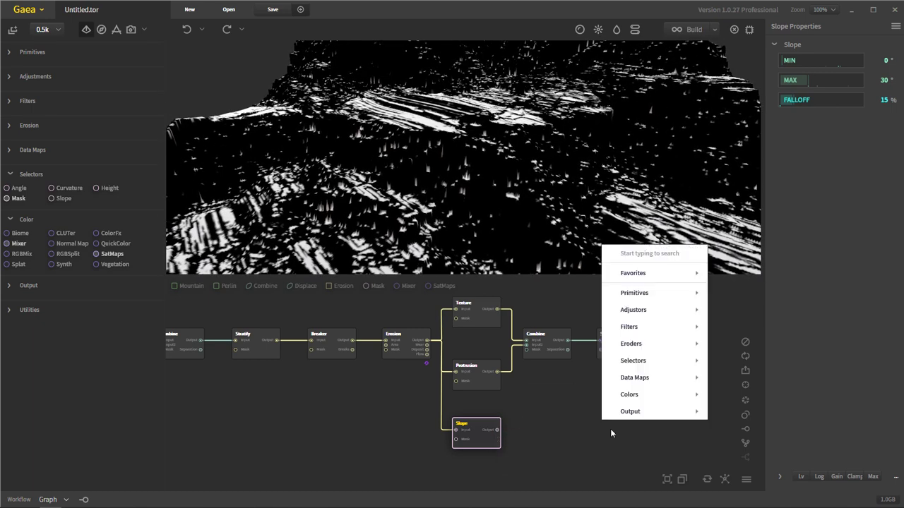
pyautogui.write('constant')
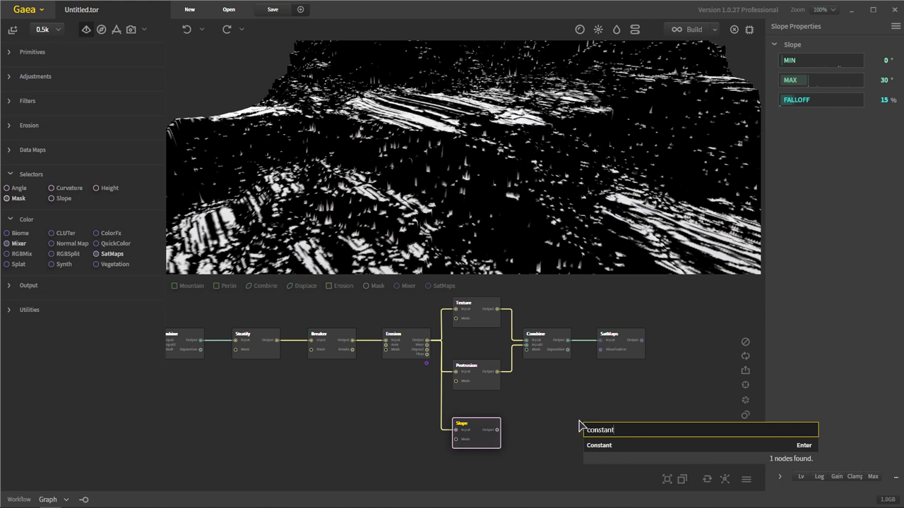
pyautogui.click(612, 444)
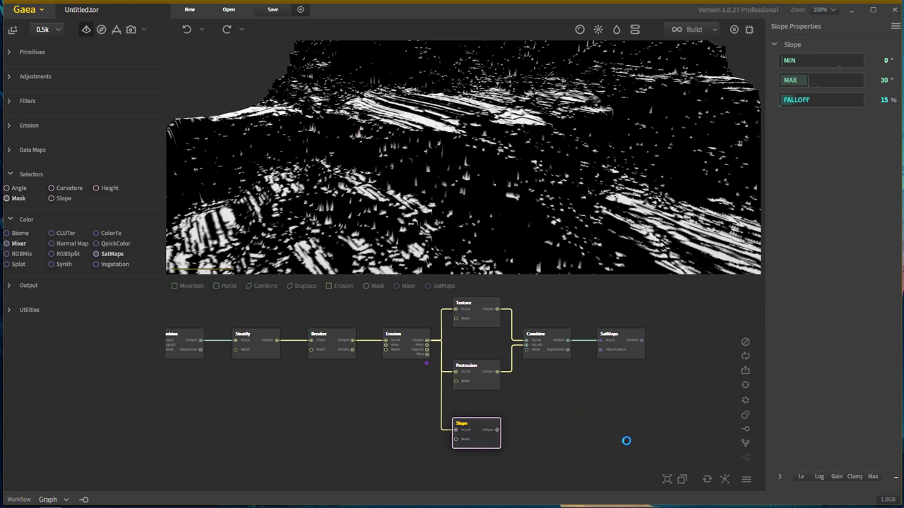
pyautogui.press('c')
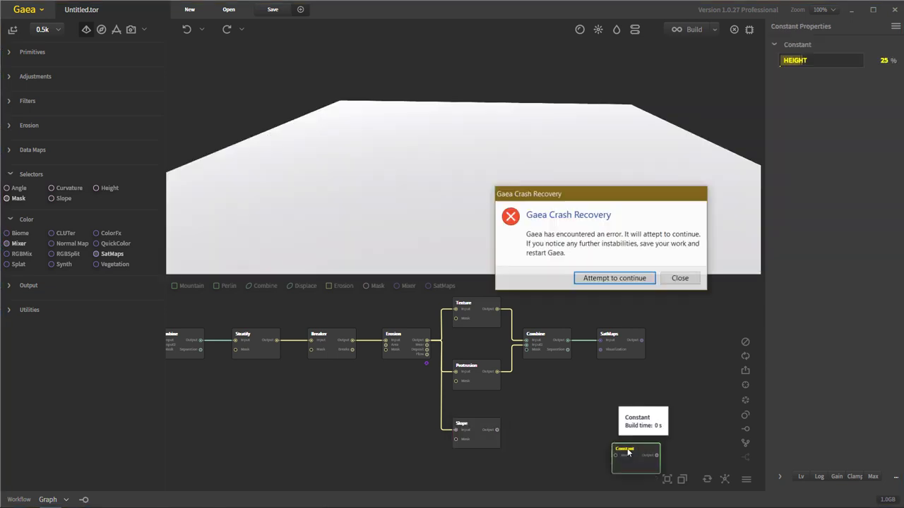
pyautogui.click(615, 278)
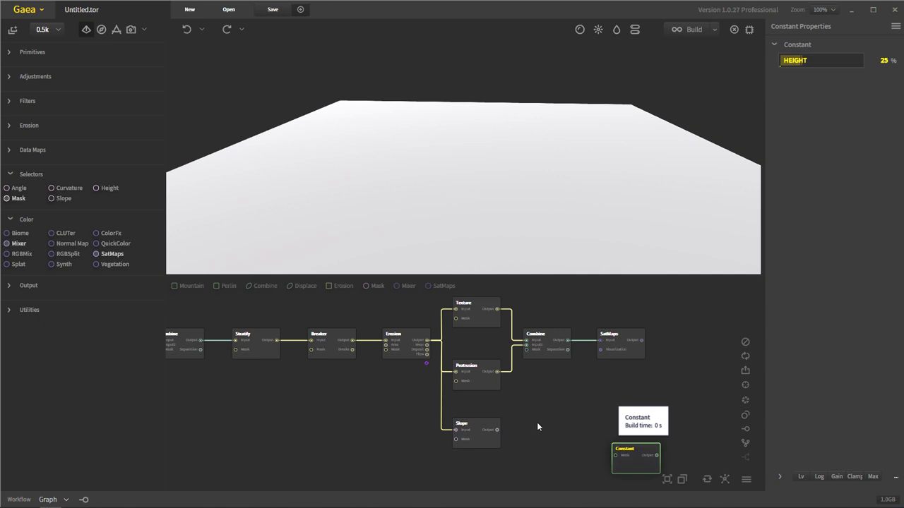
pyautogui.click(622, 452)
pyautogui.moveTo(616, 455); pyautogui.dragTo(527, 430)
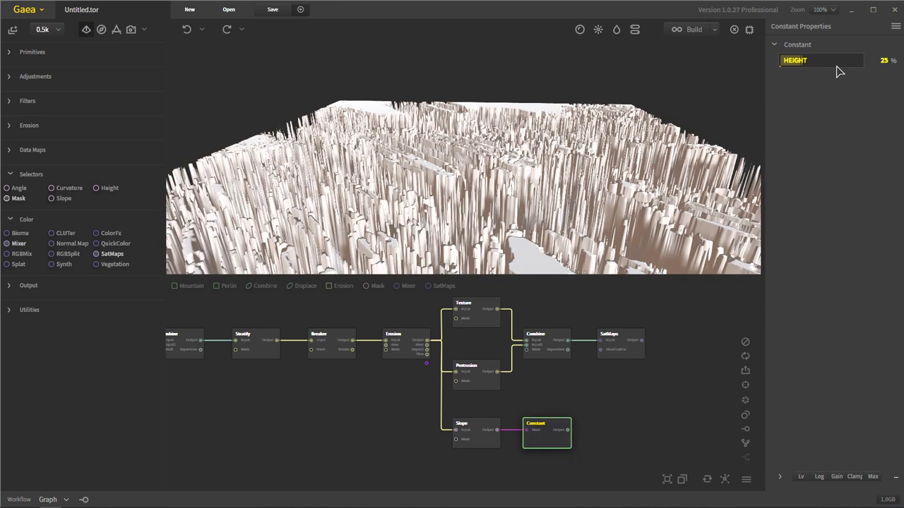
pyautogui.moveTo(805, 60); pyautogui.dragTo(897, 83)
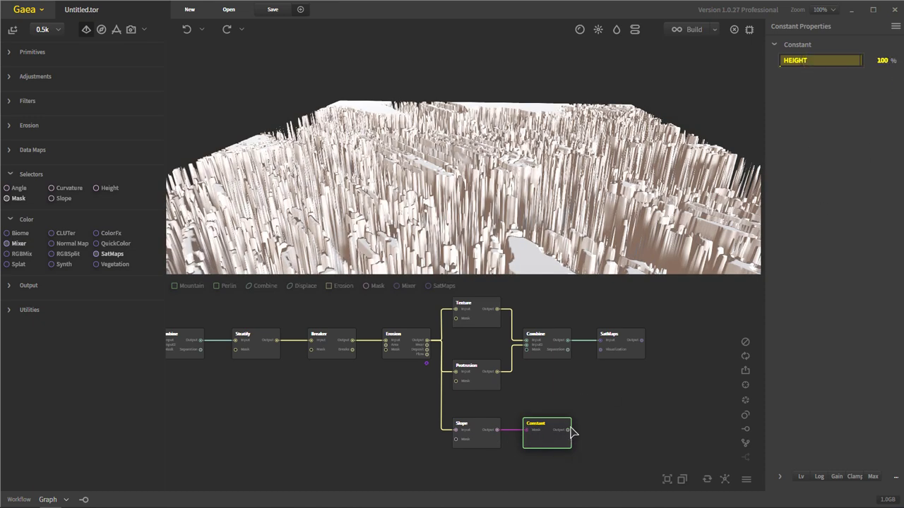
# - Add a QuickColor node fed by the Constant output and align it below the SatMaps node
pyautogui.moveTo(568, 431); pyautogui.dragTo(605, 420)
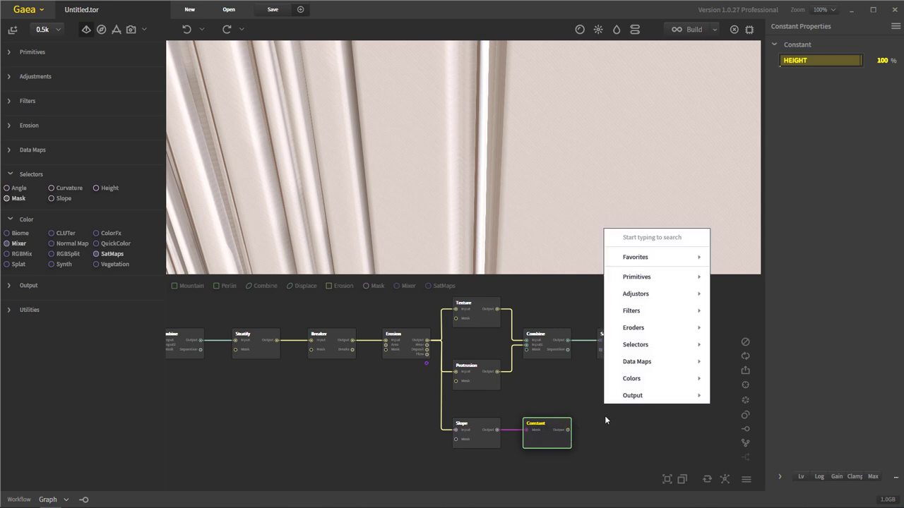
pyautogui.write('constantquick')
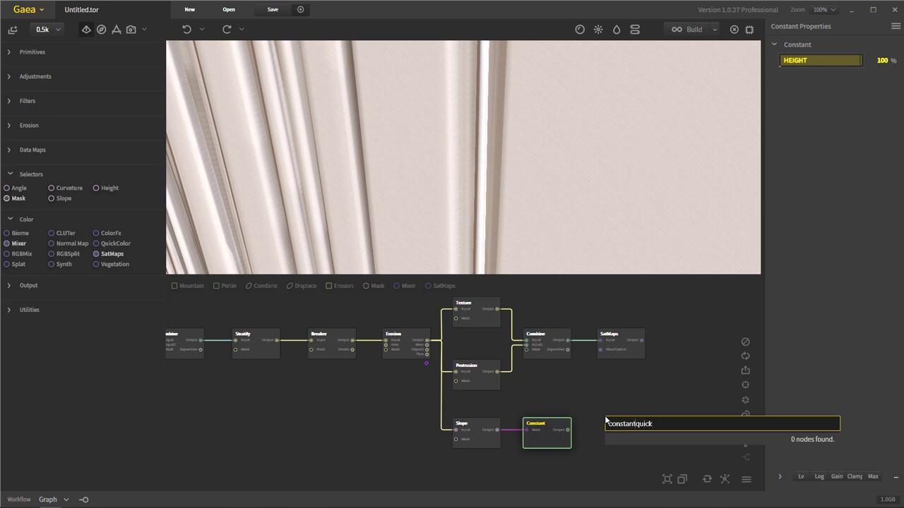
pyautogui.press('BackSpace')
pyautogui.press('BackSpace')
pyautogui.press('BackSpace')
pyautogui.press('BackSpace')
pyautogui.press('BackSpace')
pyautogui.press('BackSpace')
pyautogui.press('BackSpace')
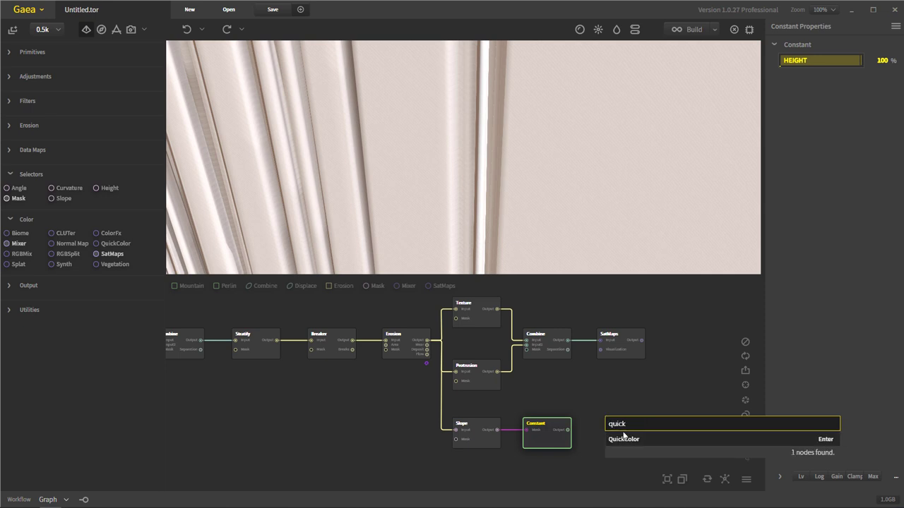
pyautogui.click(625, 439)
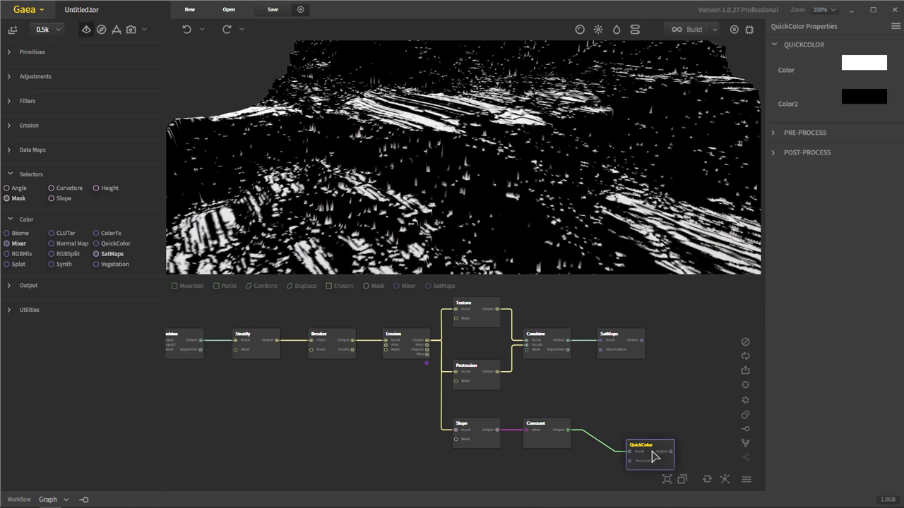
pyautogui.moveTo(652, 456); pyautogui.dragTo(613, 433)
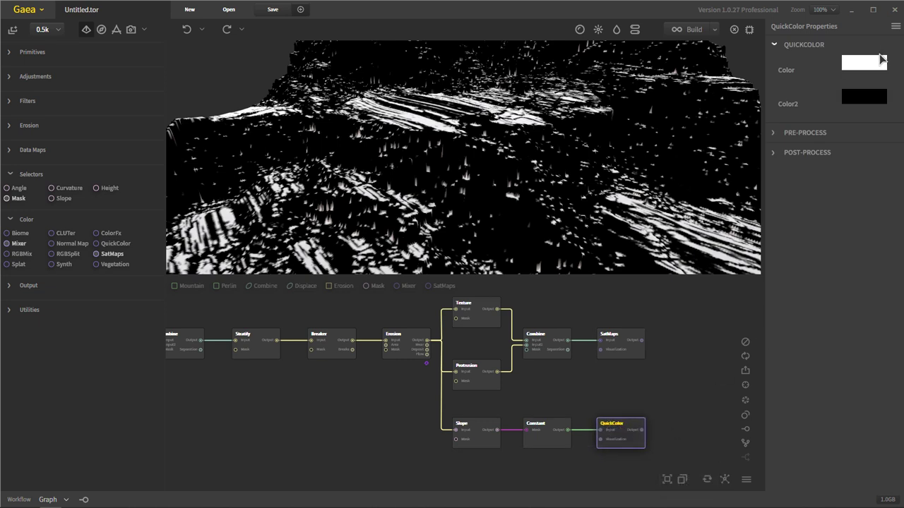
# - Add a Mixer node that takes the SatMaps output as its first input and the QuickColor output as its second
pyautogui.moveTo(642, 341); pyautogui.dragTo(687, 387)
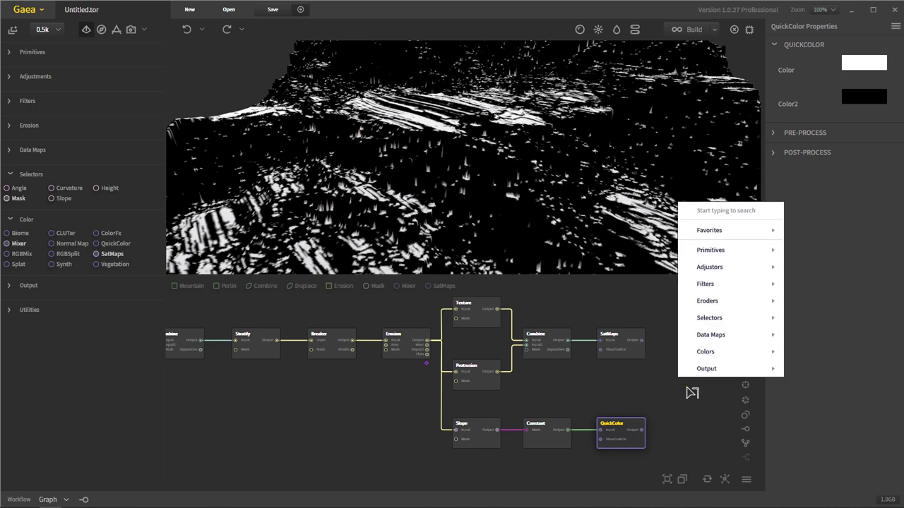
pyautogui.write('mixer')
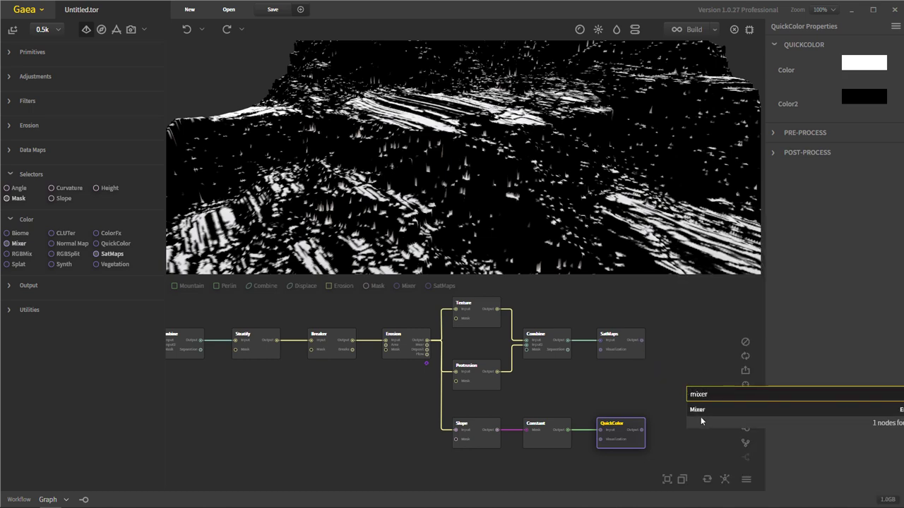
pyautogui.click(696, 412)
pyautogui.moveTo(641, 430); pyautogui.dragTo(692, 381)
# - Set the Mixer's Method to Screen and its Ratio to 100%, then inspect the blend across the terrain
pyautogui.moveTo(537, 183); pyautogui.dragTo(551, 148)
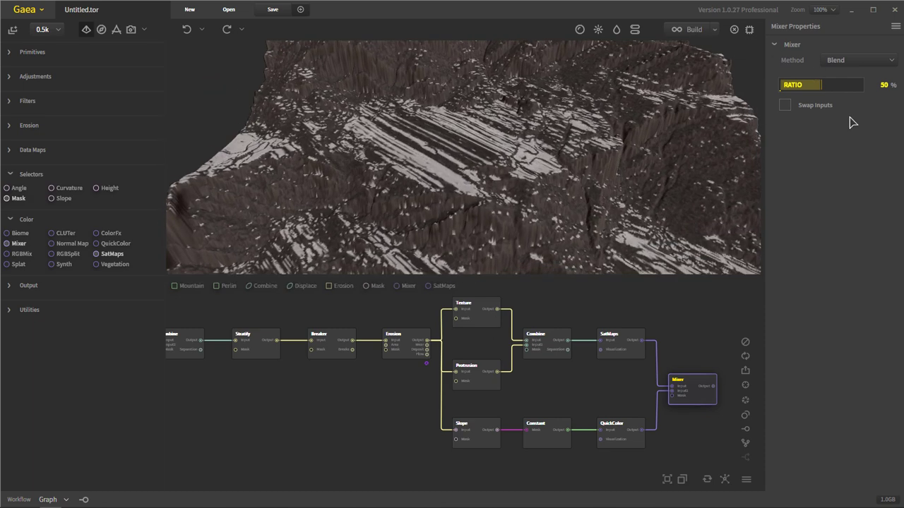
pyautogui.click(851, 61)
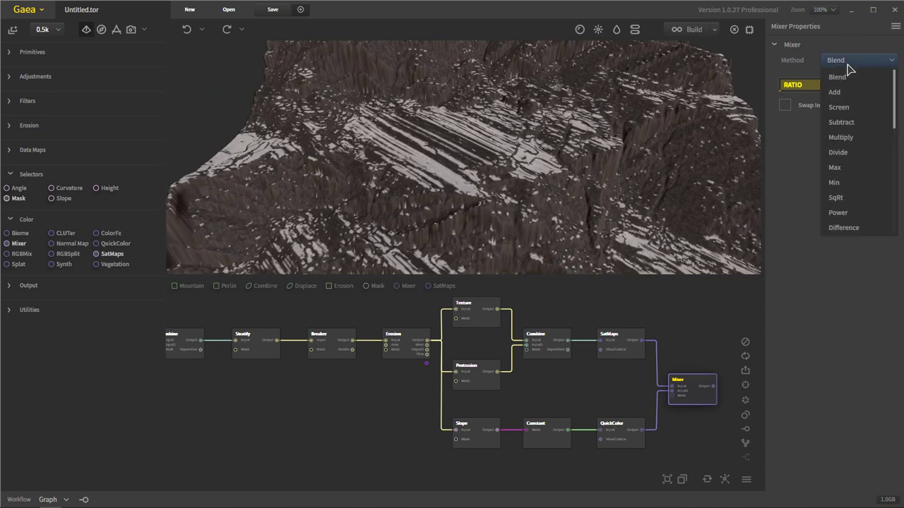
pyautogui.click(853, 110)
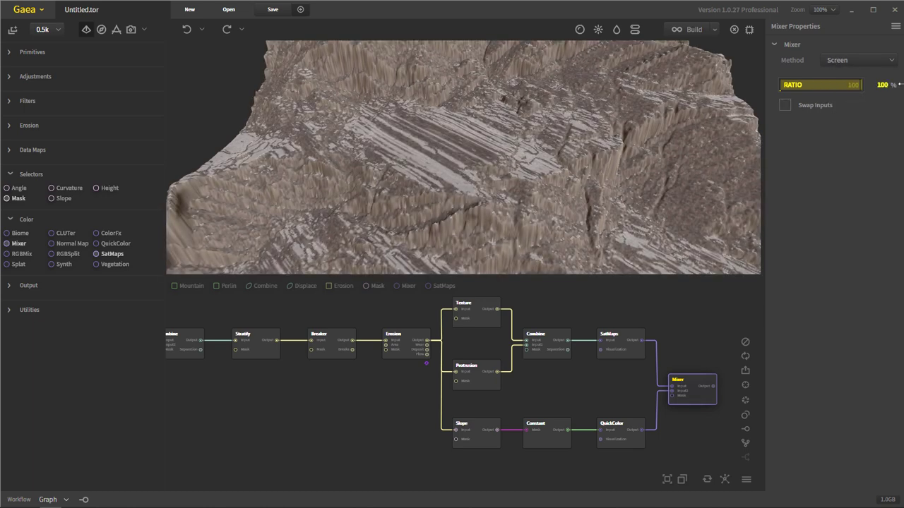
pyautogui.moveTo(518, 183); pyautogui.dragTo(466, 187)
pyautogui.scroll(-5, 459, 179)
pyautogui.scroll(5, 424, 154)
pyautogui.moveTo(415, 149); pyautogui.dragTo(552, 182)
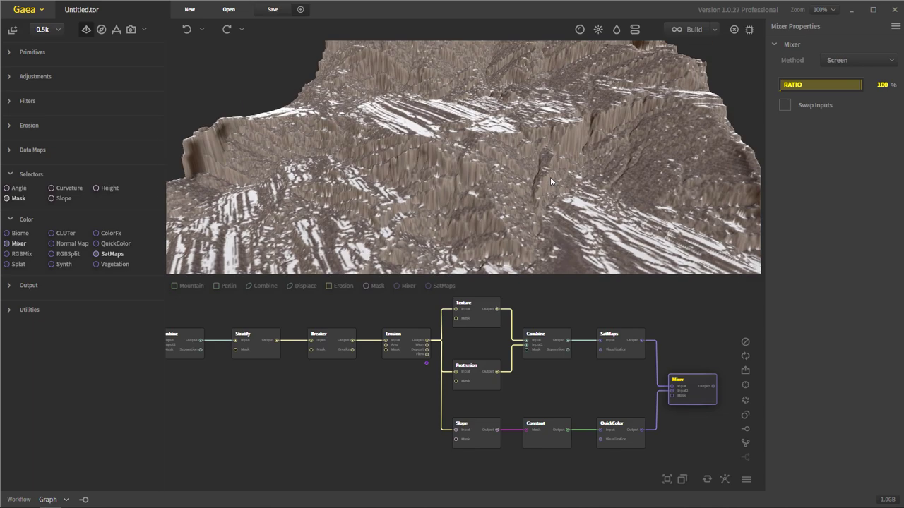
pyautogui.moveTo(458, 174); pyautogui.dragTo(666, 192)
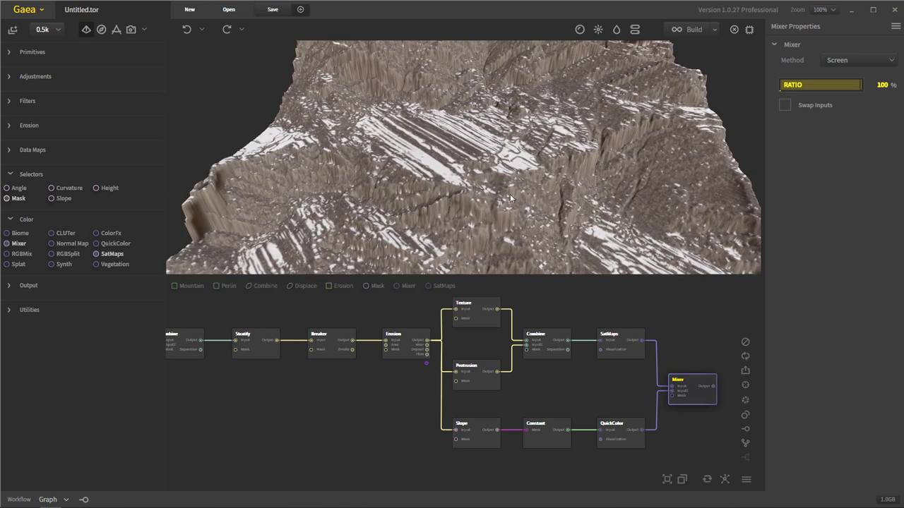
# - Try a light tan as the QuickColor node's Color and check the blend at the Mixer
pyautogui.click(633, 448)
pyautogui.click(865, 104)
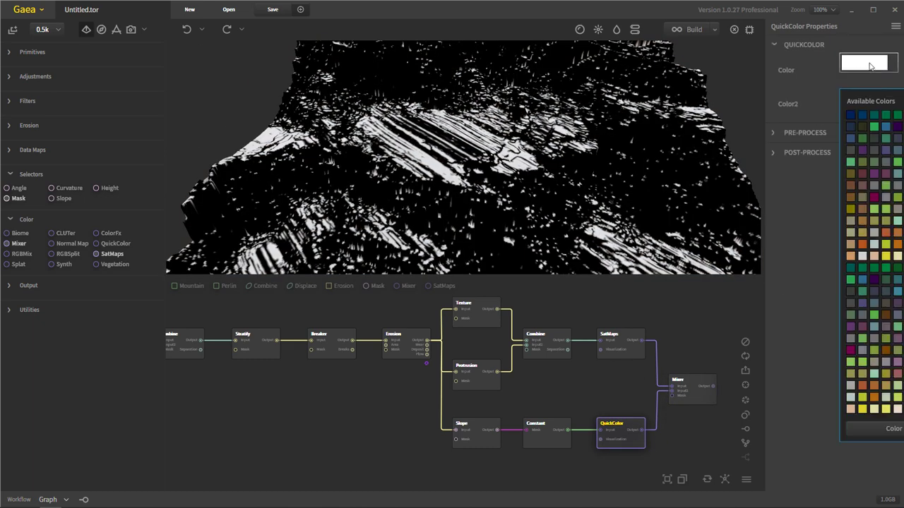
pyautogui.click(874, 256)
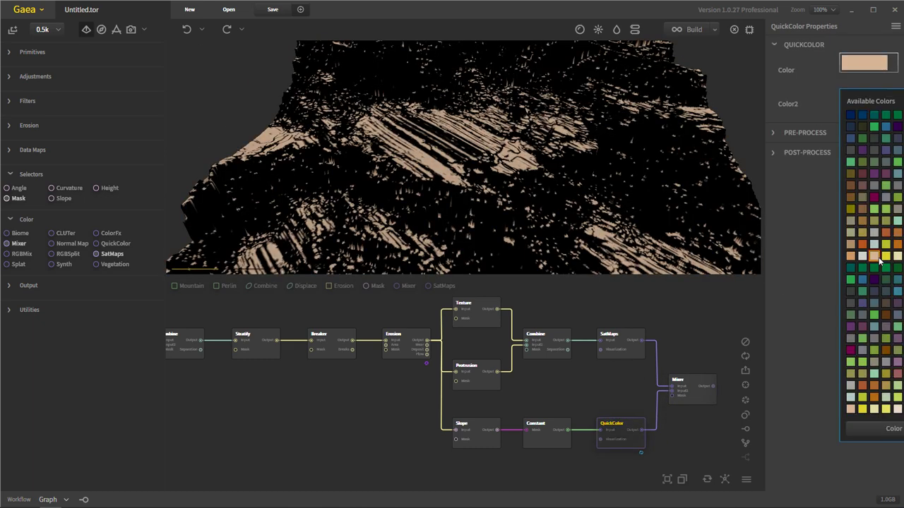
pyautogui.click(692, 398)
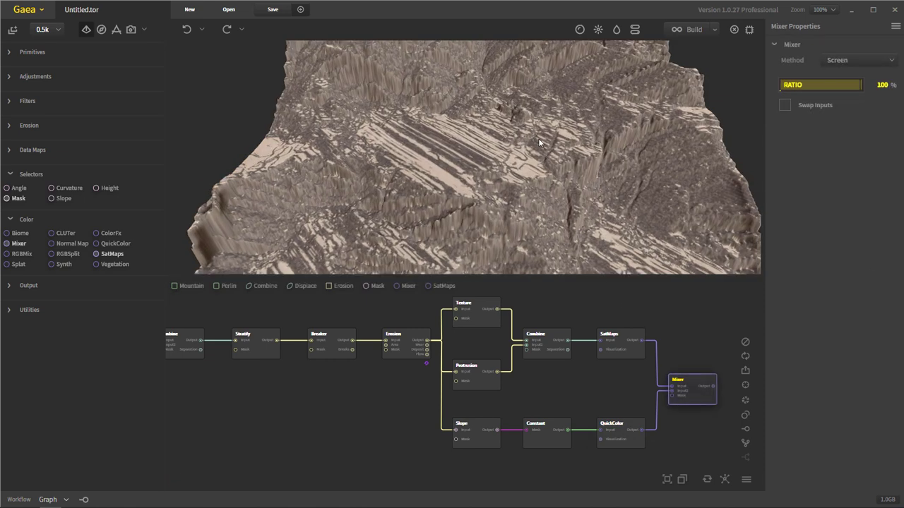
pyautogui.moveTo(533, 145); pyautogui.dragTo(531, 199)
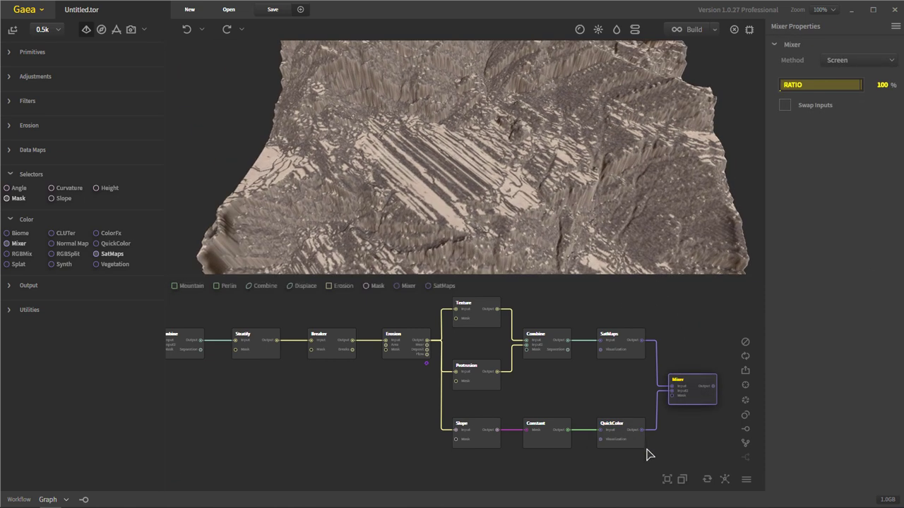
# - Set the QuickColor node's Color to dark magenta and inspect the blend at the Mixer
pyautogui.click(641, 445)
pyautogui.click(874, 65)
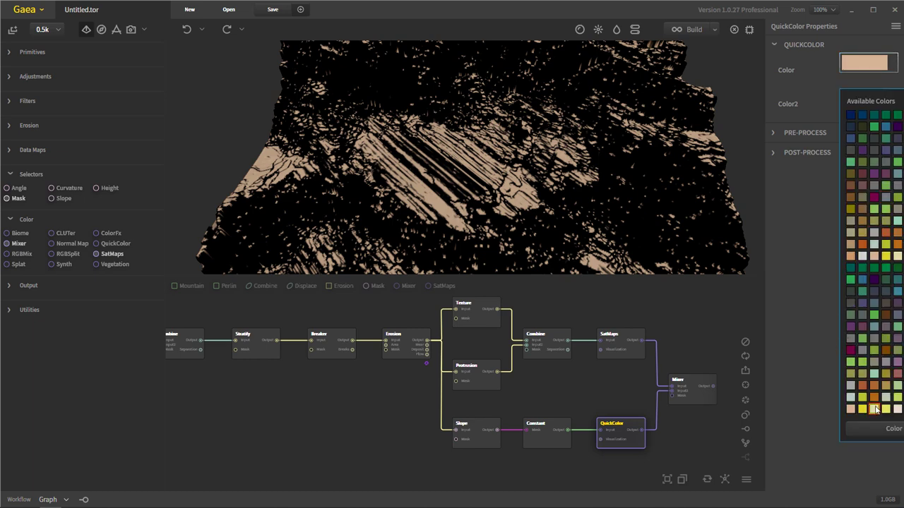
pyautogui.click(851, 349)
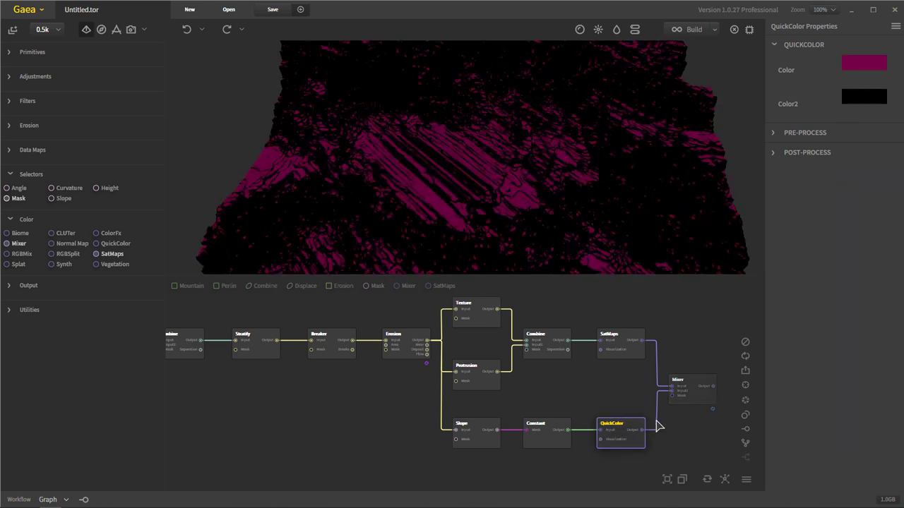
pyautogui.click(696, 397)
pyautogui.moveTo(527, 236); pyautogui.dragTo(591, 239)
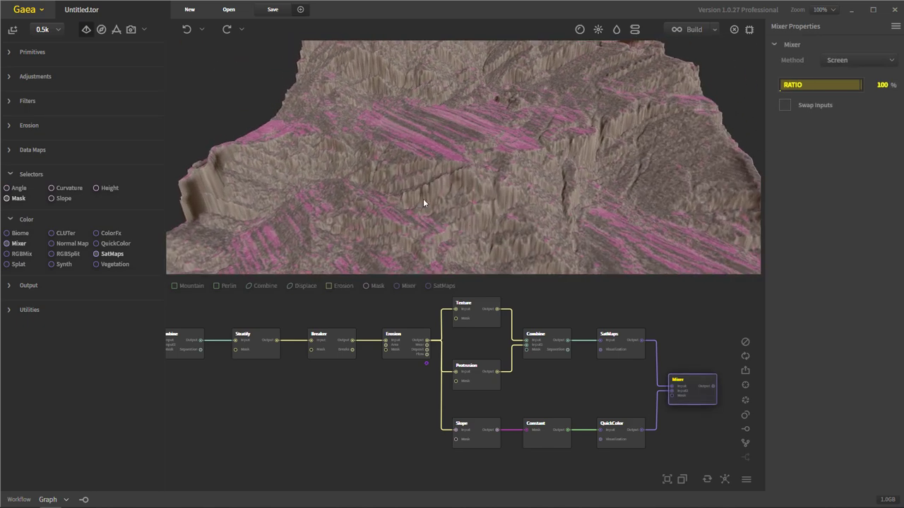
pyautogui.moveTo(421, 204); pyautogui.dragTo(443, 205)
# - Add a second Slope node below the first, fed by the Erosion output
pyautogui.moveTo(456, 430); pyautogui.dragTo(418, 439)
pyautogui.click(484, 485)
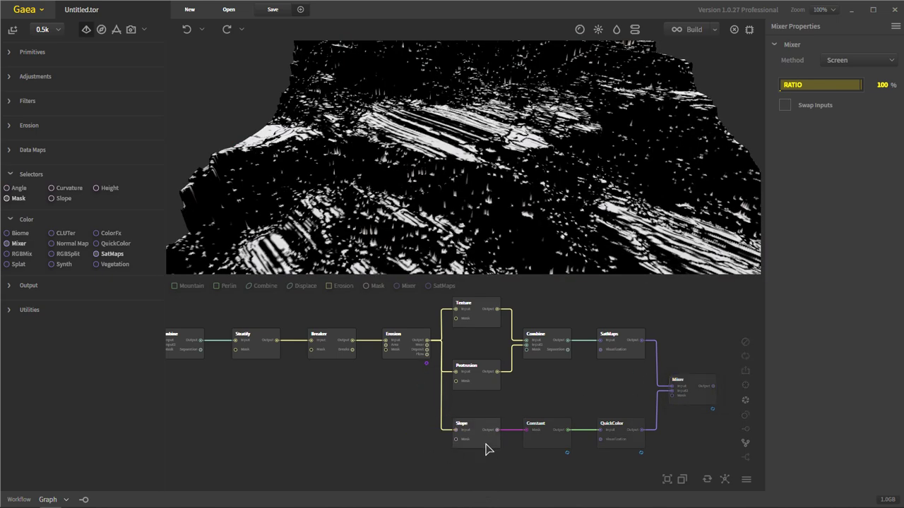
pyautogui.click(486, 445)
pyautogui.moveTo(486, 450); pyautogui.dragTo(427, 340)
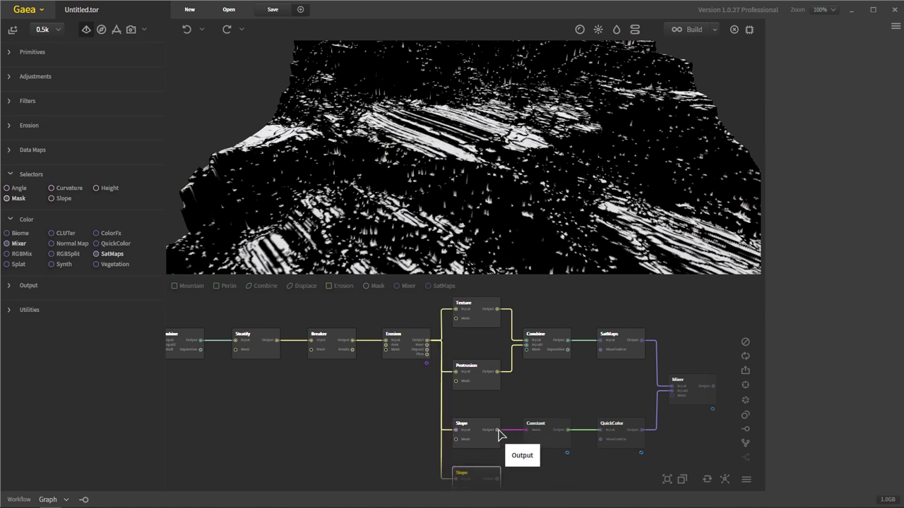
# - Connect the upper Slope node's output directly to the QuickColor input and delete the Constant node
pyautogui.moveTo(498, 430); pyautogui.dragTo(601, 430)
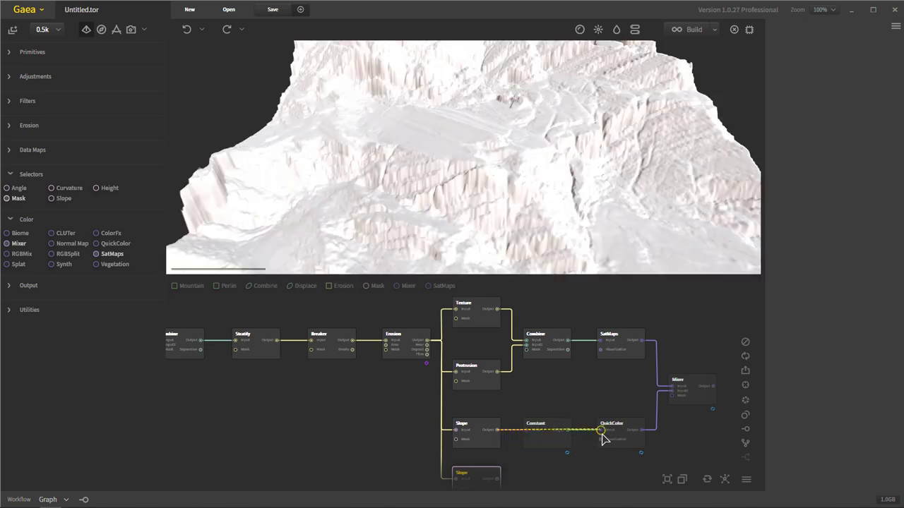
pyautogui.click(557, 453)
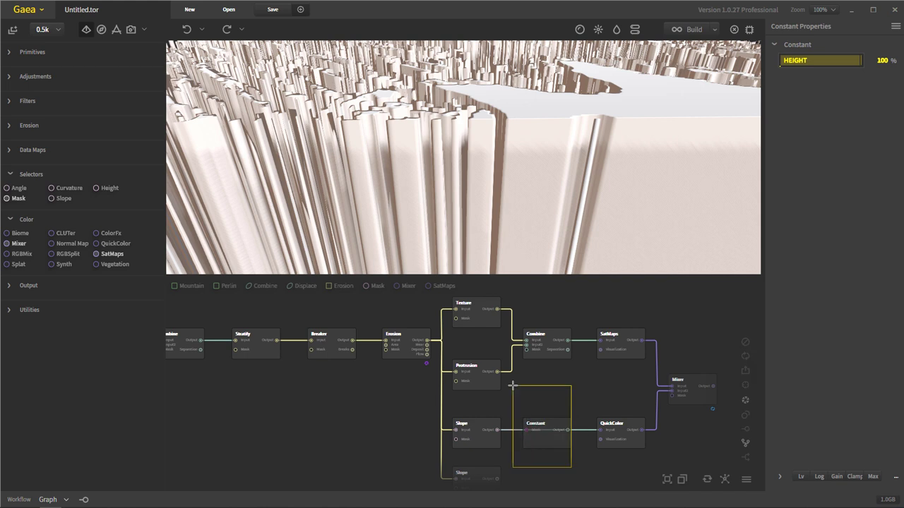
pyautogui.click(555, 448)
pyautogui.press('Delete')
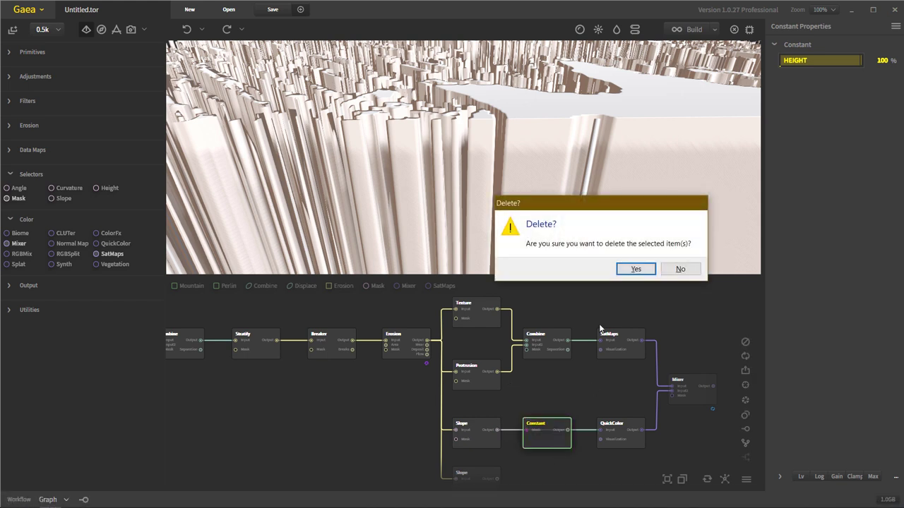
pyautogui.click(633, 268)
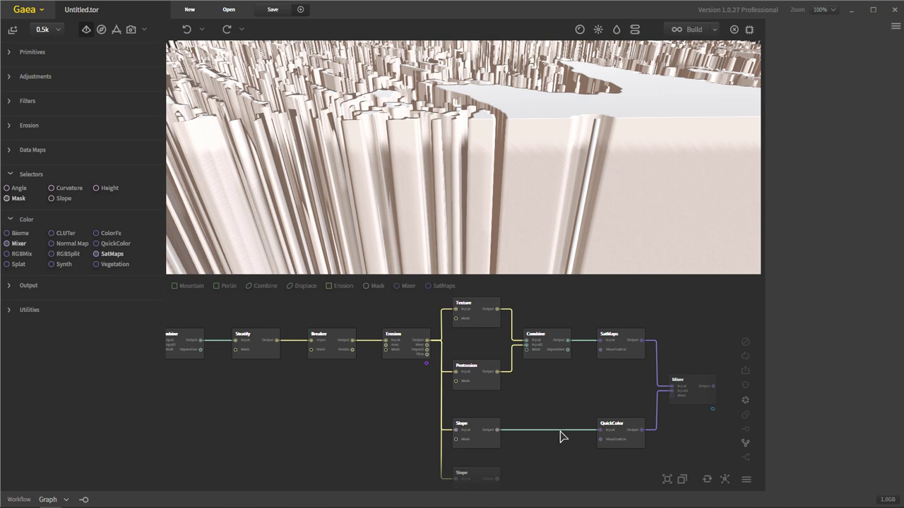
# - Examine the rewired color blend on the terrain at the Mixer node
pyautogui.click(632, 441)
pyautogui.click(703, 394)
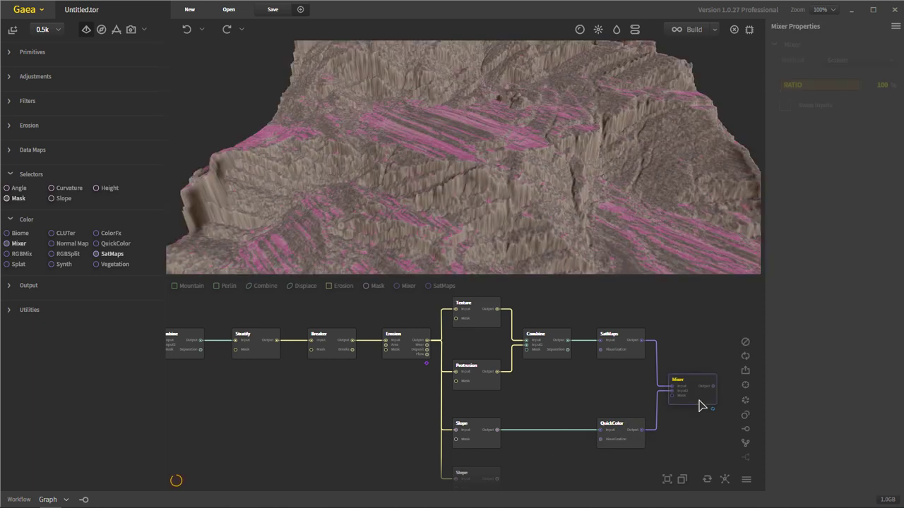
pyautogui.moveTo(544, 133); pyautogui.dragTo(542, 164)
pyautogui.moveTo(538, 98); pyautogui.dragTo(524, 142)
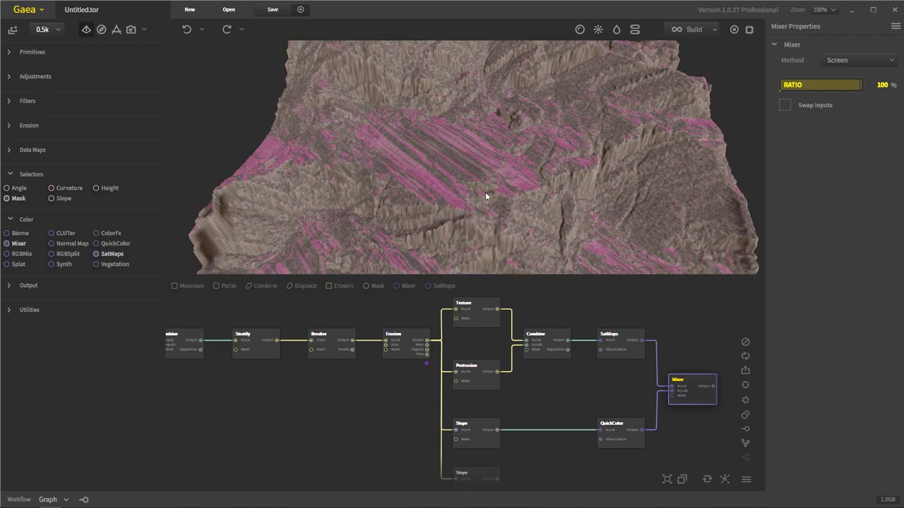
# - Set the lower Slope node's Min to 68°, Max to 78° and Falloff to 4%
pyautogui.moveTo(539, 392); pyautogui.dragTo(538, 388, button='middle')
pyautogui.click(487, 485)
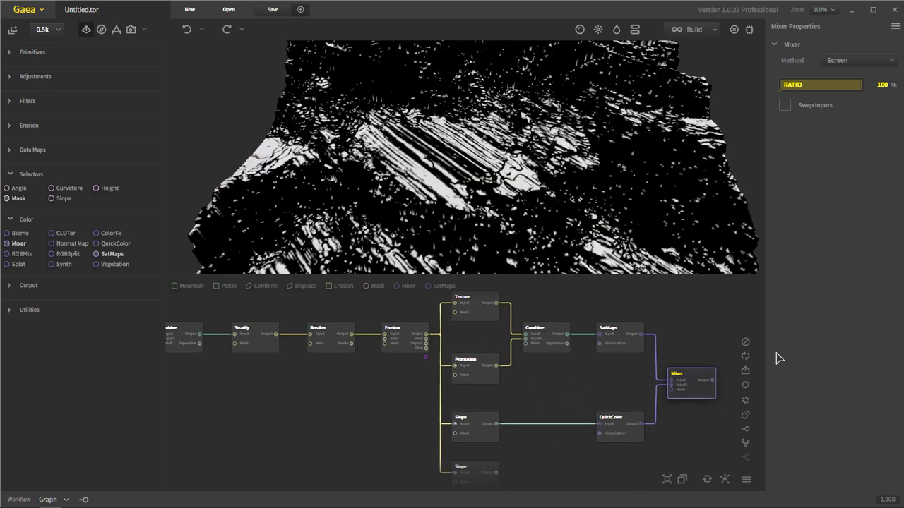
pyautogui.moveTo(809, 82); pyautogui.dragTo(827, 82)
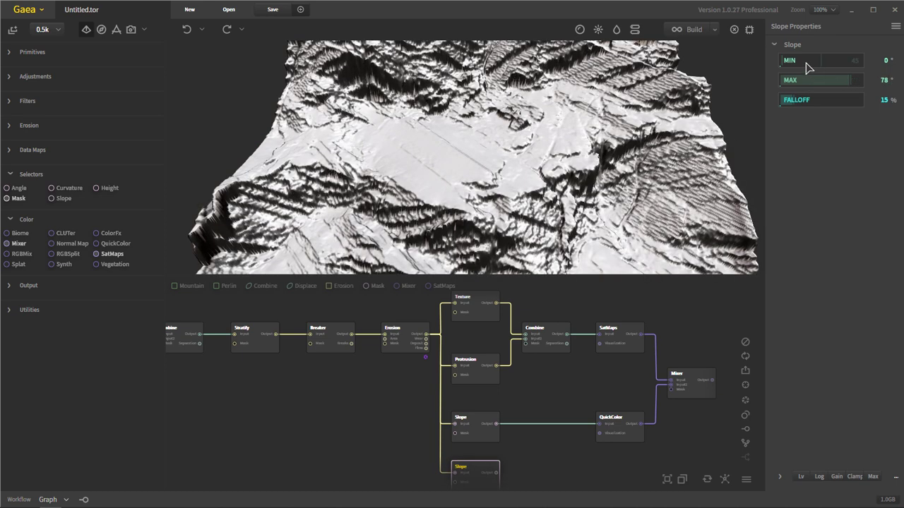
pyautogui.moveTo(783, 61); pyautogui.dragTo(842, 62)
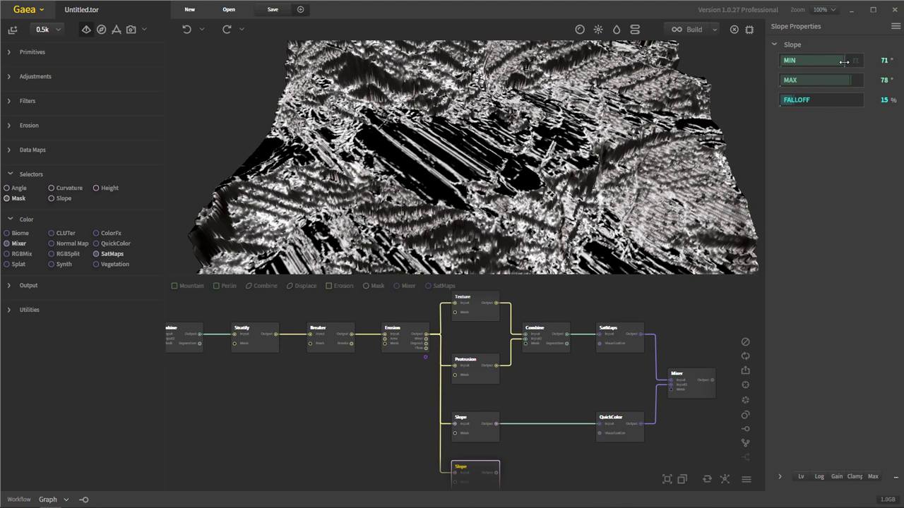
pyautogui.moveTo(845, 62); pyautogui.dragTo(847, 64)
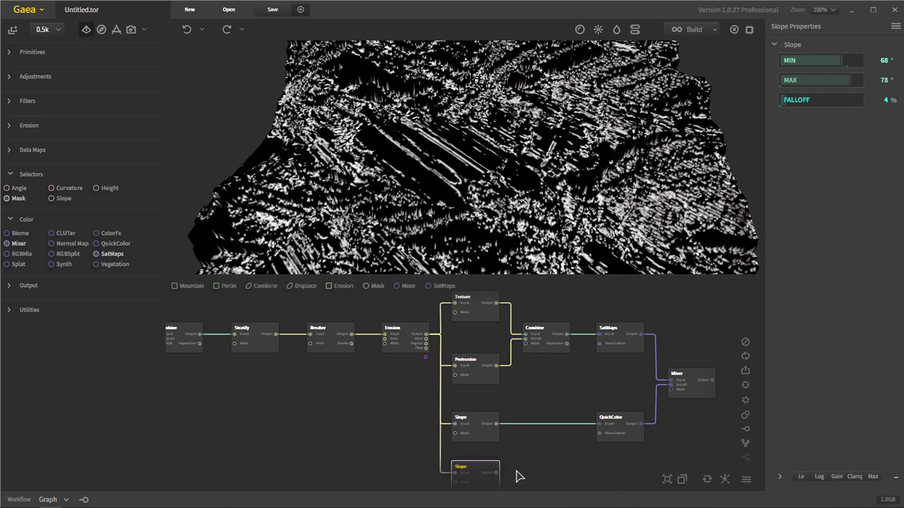
# - Duplicate the QuickColor node and set the original's Color to white
pyautogui.click(632, 444)
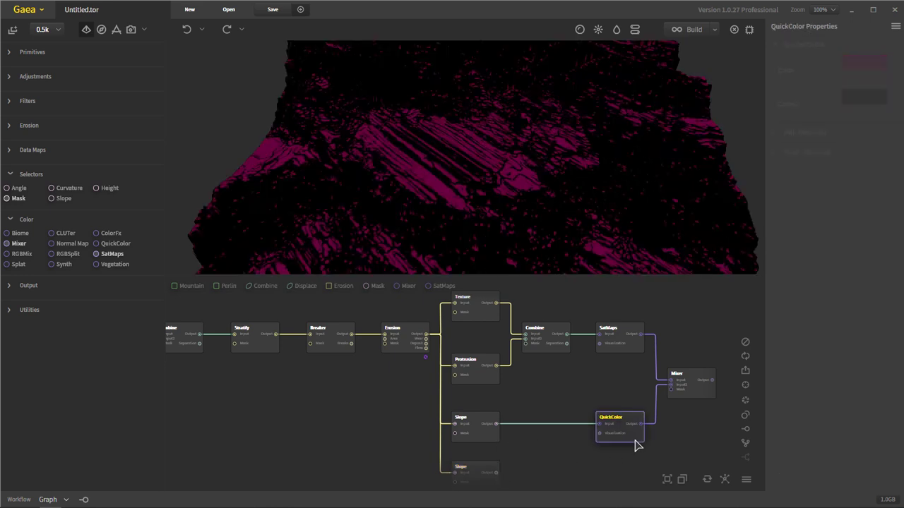
pyautogui.hotkey('ctrl', 'd')
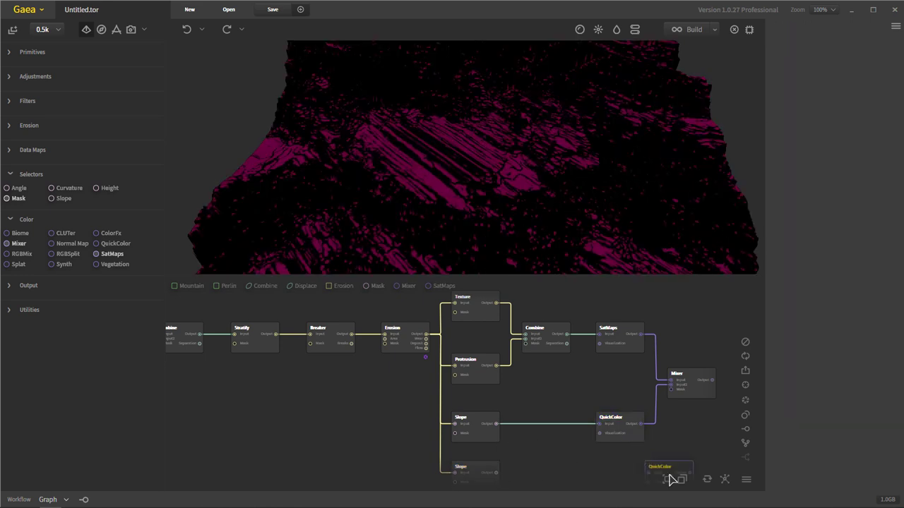
pyautogui.click(633, 430)
pyautogui.click(853, 96)
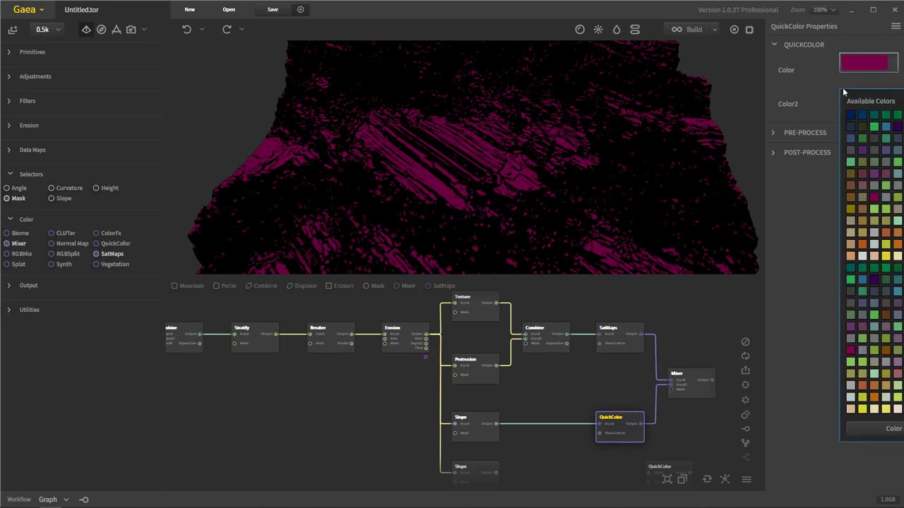
pyautogui.click(875, 429)
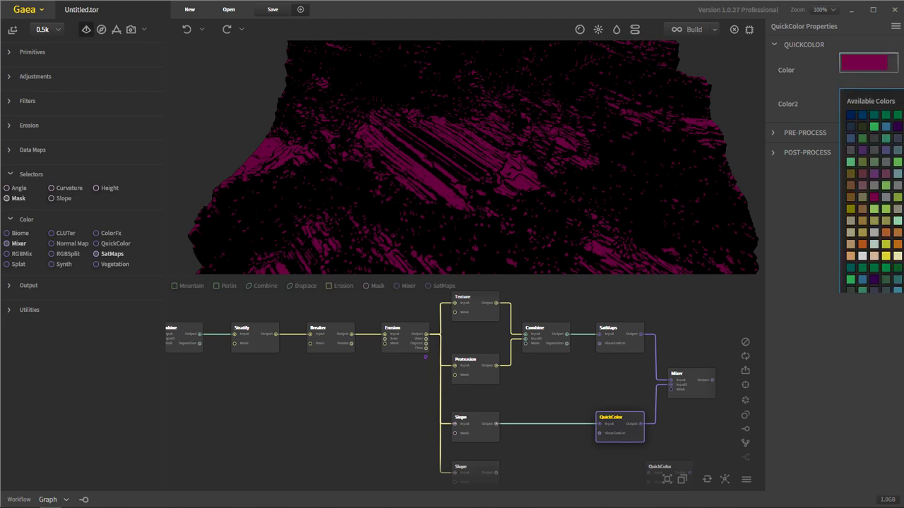
pyautogui.click(841, 90)
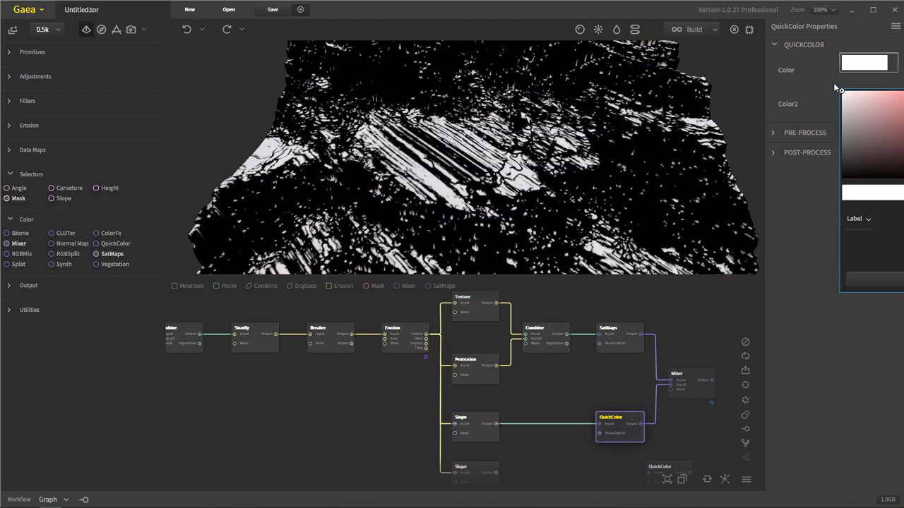
# - Place the duplicate QuickColor below the original with its Color set to white, and feed it from the lower Slope's output
pyautogui.click(664, 463)
pyautogui.moveTo(677, 465); pyautogui.dragTo(625, 458)
pyautogui.click(627, 440)
pyautogui.click(624, 468)
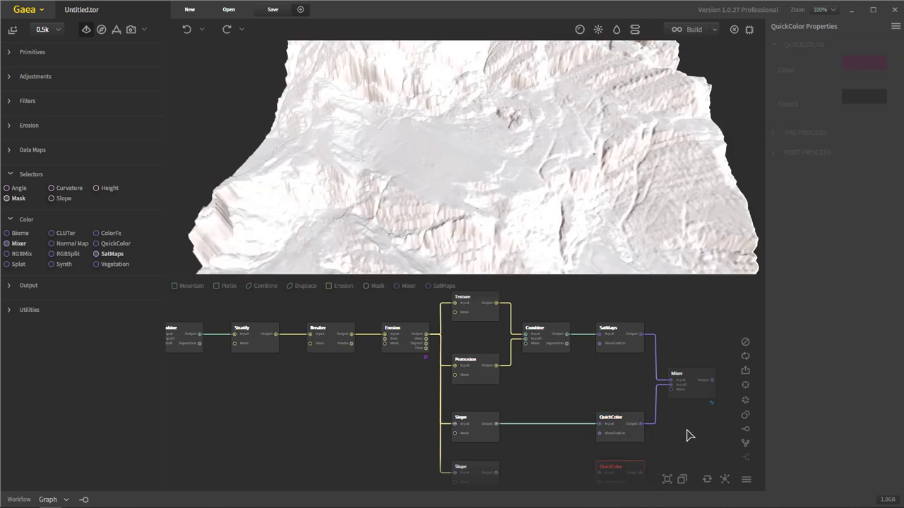
pyautogui.click(863, 65)
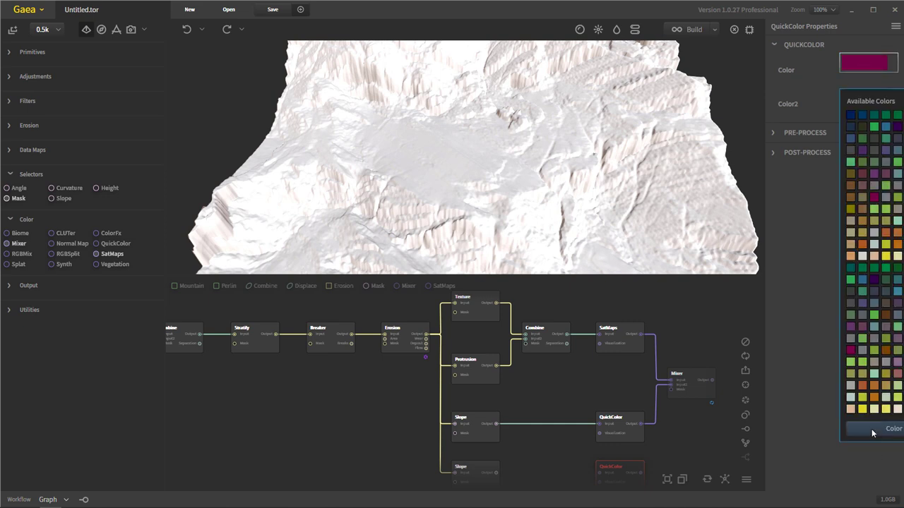
pyautogui.moveTo(822, 72); pyautogui.dragTo(816, 68)
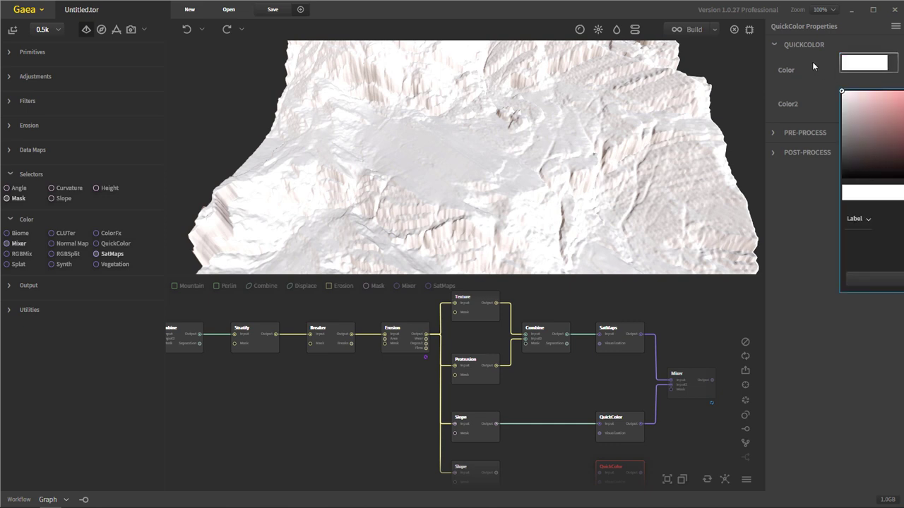
pyautogui.moveTo(496, 473); pyautogui.dragTo(603, 478)
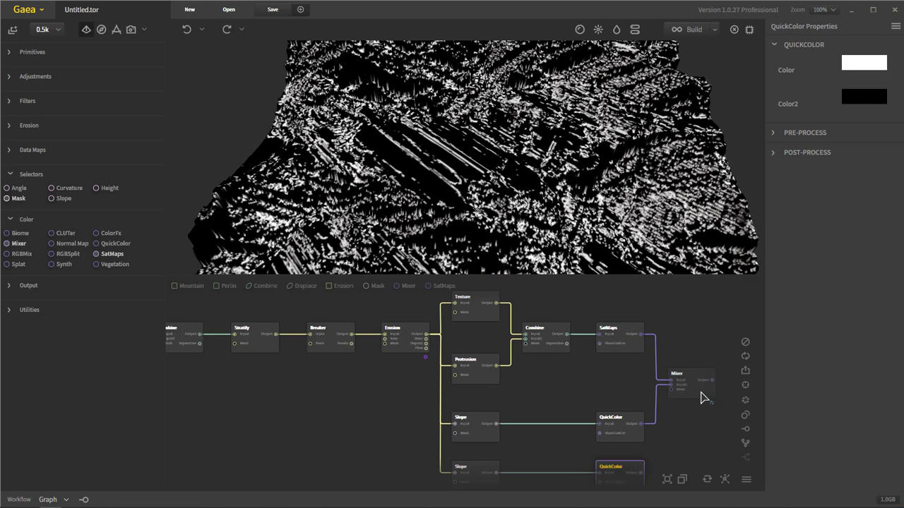
# - Duplicate the Mixer node and feed the copy from the first Mixer's output and the lower QuickColor's output
pyautogui.click(703, 395)
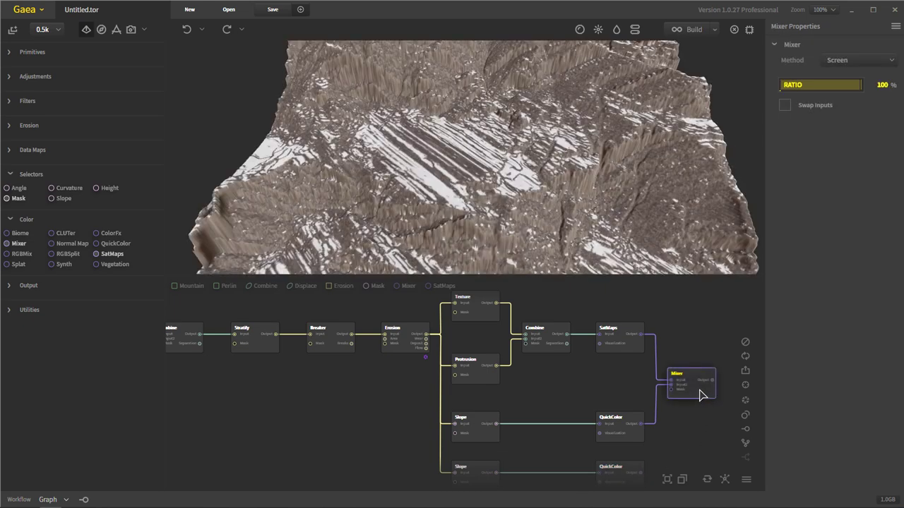
pyautogui.hotkey('ctrl', 'd')
pyautogui.moveTo(712, 380); pyautogui.dragTo(721, 429)
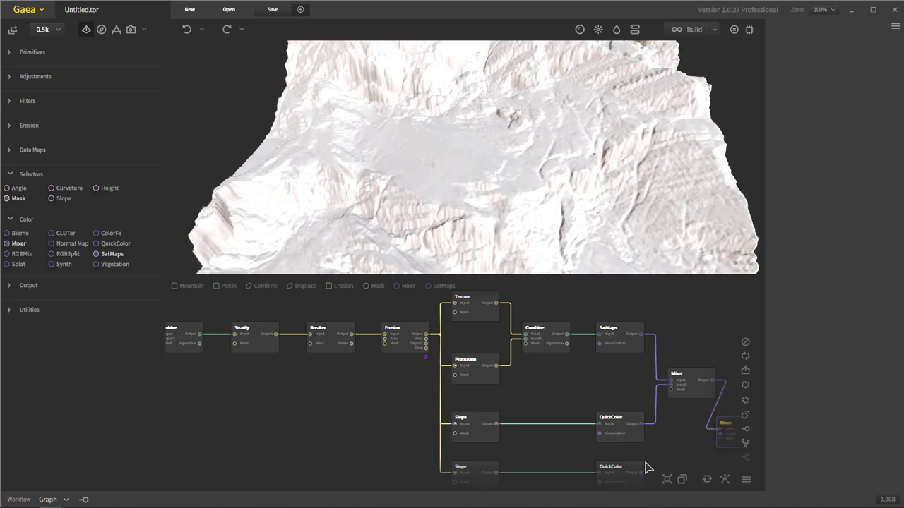
pyautogui.moveTo(641, 473); pyautogui.dragTo(718, 432)
pyautogui.moveTo(641, 400); pyautogui.dragTo(552, 386)
pyautogui.moveTo(658, 431); pyautogui.dragTo(663, 463)
# - Examine the combined slope coloring of the second Mixer on the terrain from above, close up and from the side
pyautogui.moveTo(537, 111); pyautogui.dragTo(420, 91)
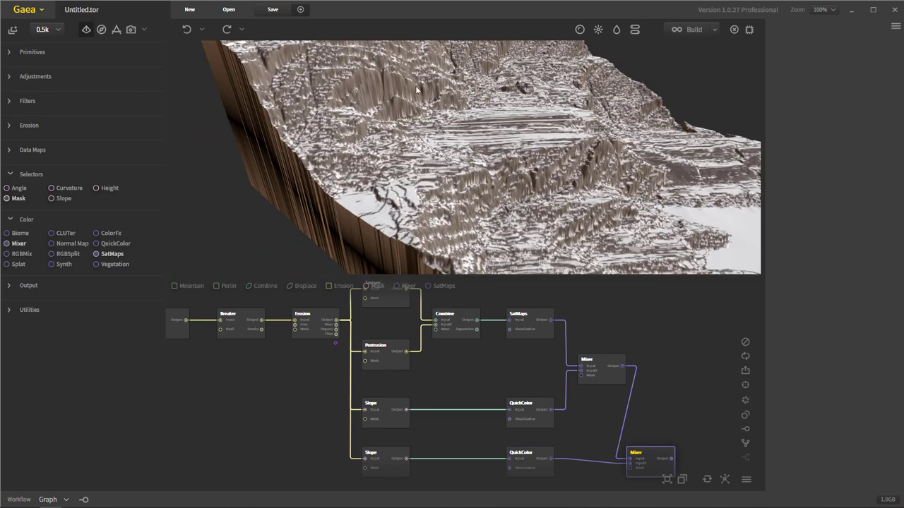
pyautogui.moveTo(569, 162); pyautogui.dragTo(494, 127)
pyautogui.scroll(-5, 484, 199)
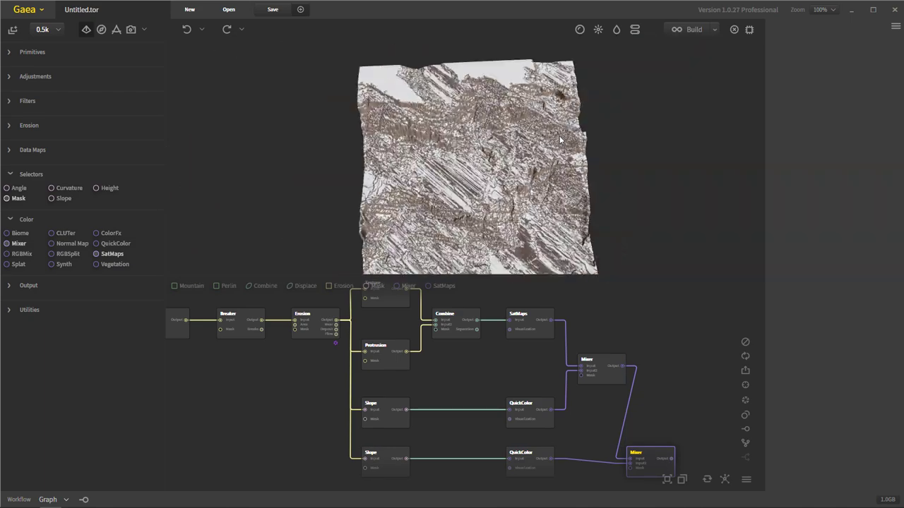
pyautogui.moveTo(485, 164); pyautogui.dragTo(468, 203)
pyautogui.moveTo(488, 172); pyautogui.dragTo(571, 155)
pyautogui.scroll(5, 559, 145)
pyautogui.moveTo(426, 198); pyautogui.dragTo(584, 180)
pyautogui.moveTo(619, 144); pyautogui.dragTo(555, 129)
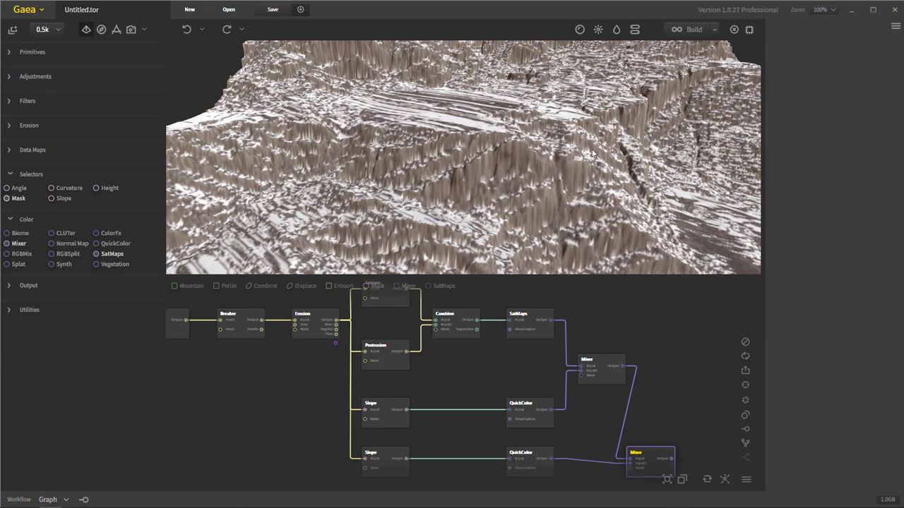
pyautogui.moveTo(614, 190); pyautogui.dragTo(574, 221)
pyautogui.scroll(-5, 595, 157)
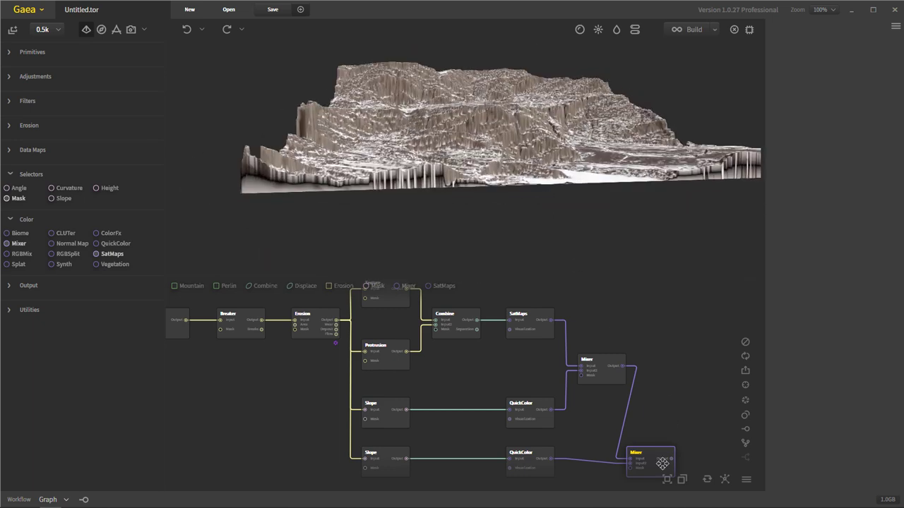
# - Delete the second Mixer node and choose to continue the session in the crash recovery dialog
pyautogui.press('Delete')
pyautogui.click(666, 274)
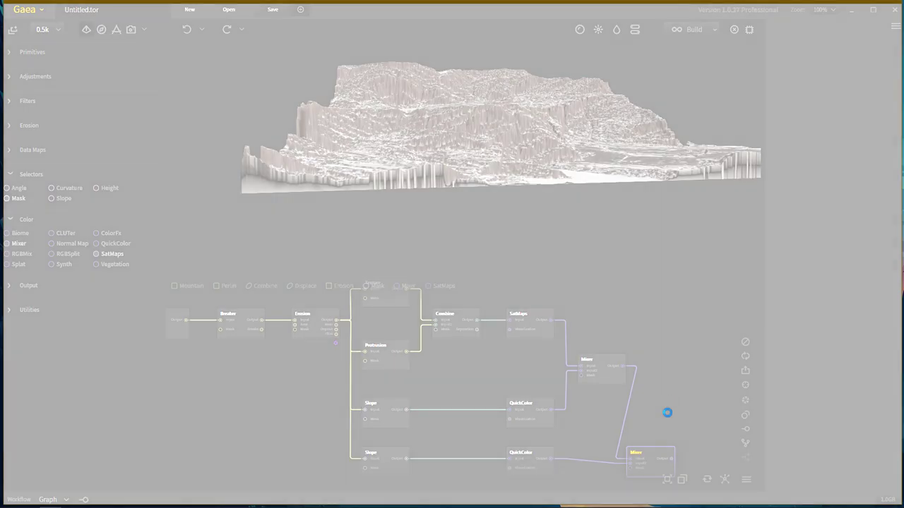
pyautogui.click(417, 296)
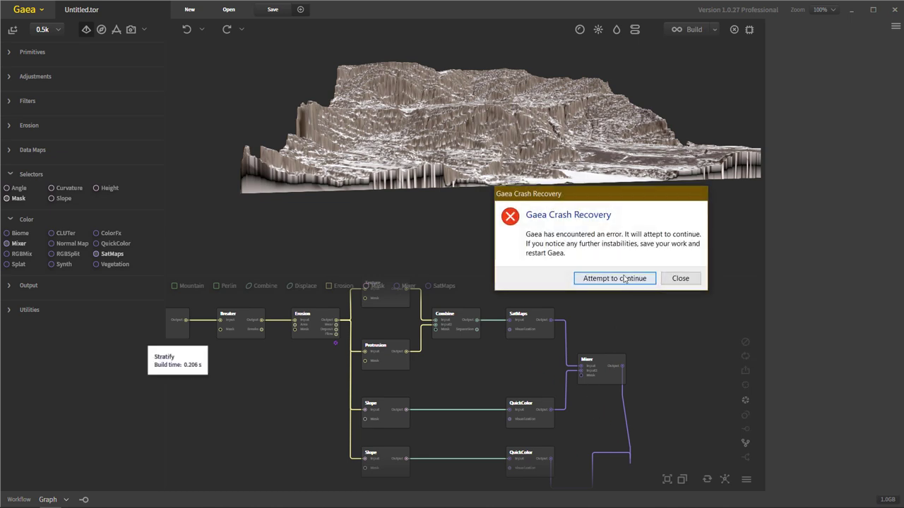
pyautogui.click(586, 278)
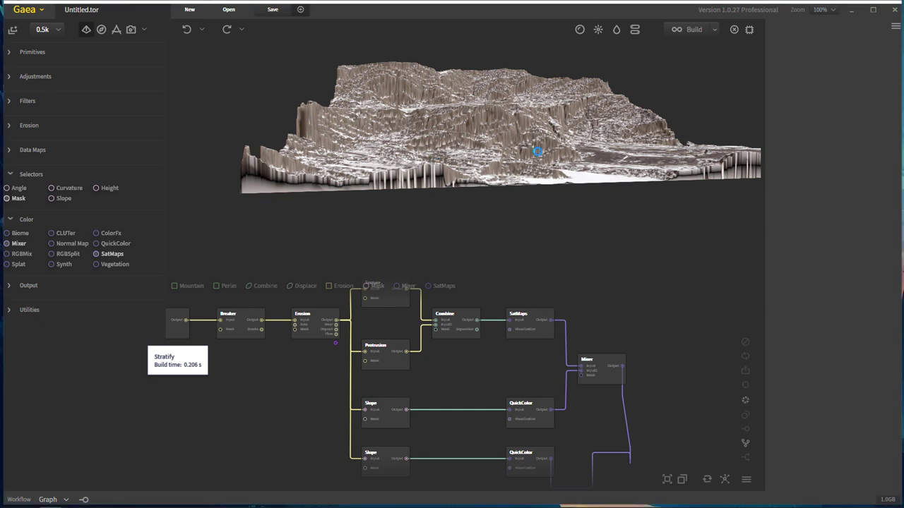
# - Try to delete the lower Slope and QuickColor nodes together with their dangling connection
pyautogui.click(539, 420)
pyautogui.scroll(-3, 586, 428)
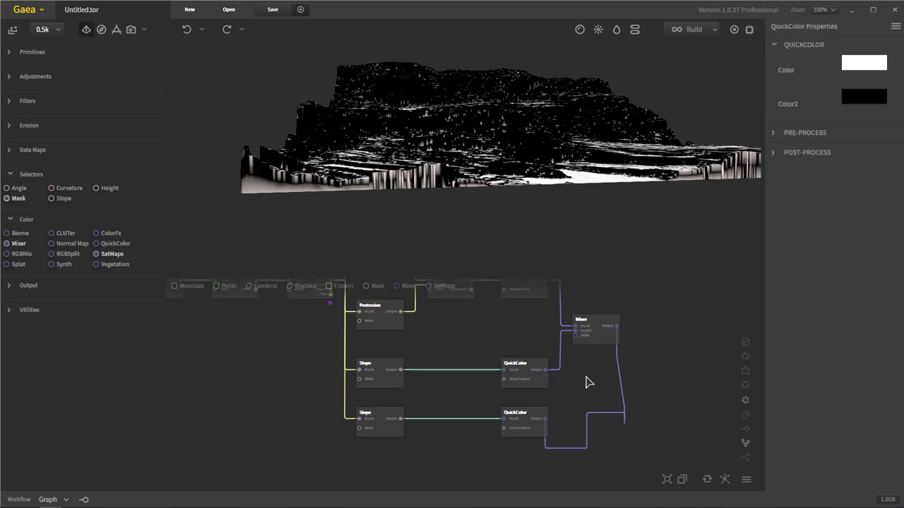
pyautogui.moveTo(610, 453); pyautogui.dragTo(389, 382)
pyautogui.press('Delete')
pyautogui.click(632, 271)
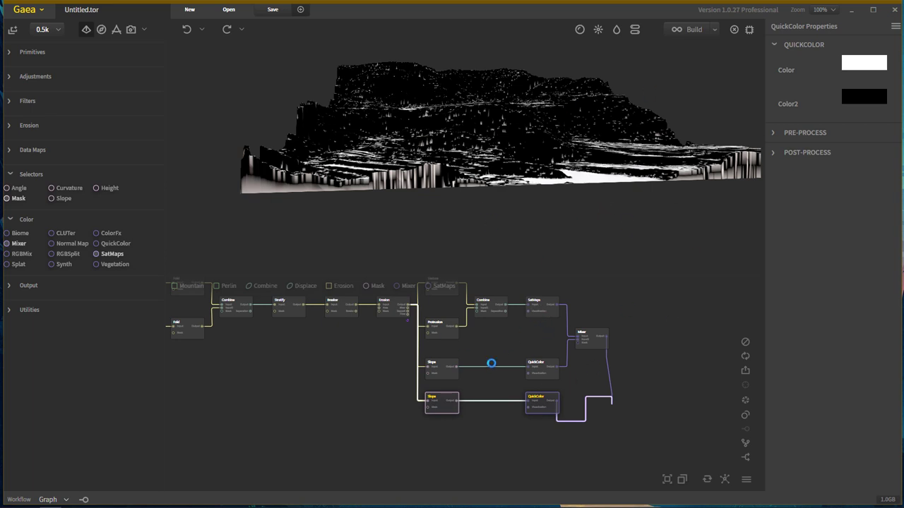
pyautogui.click(596, 278)
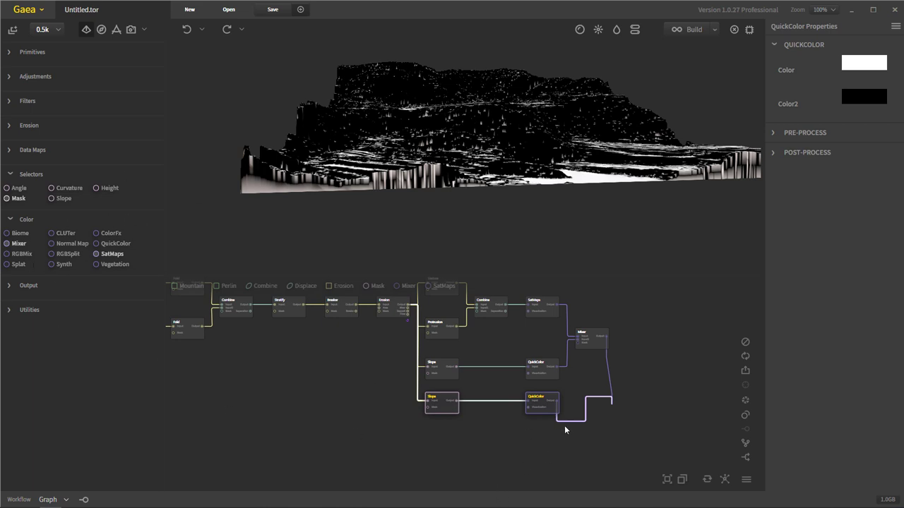
# - Try once more to delete the lower Slope and QuickColor branch from the graph
pyautogui.click(707, 479)
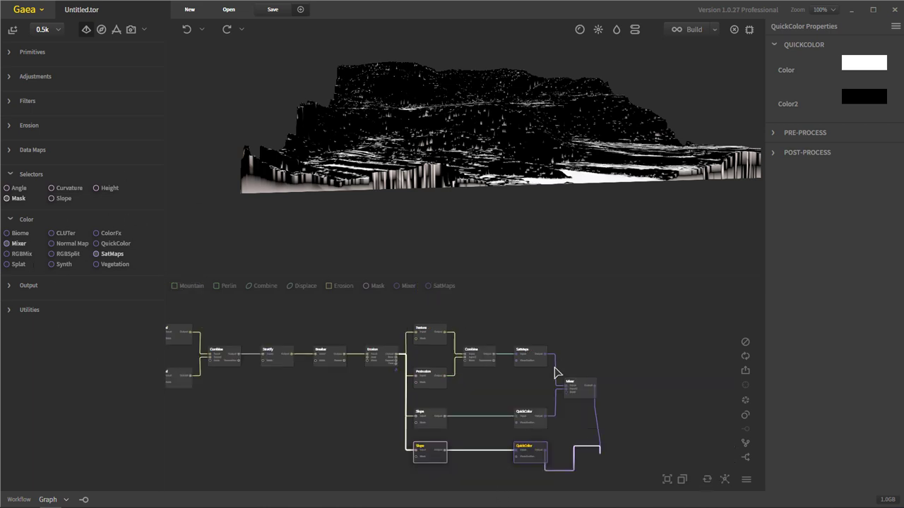
pyautogui.click(534, 426)
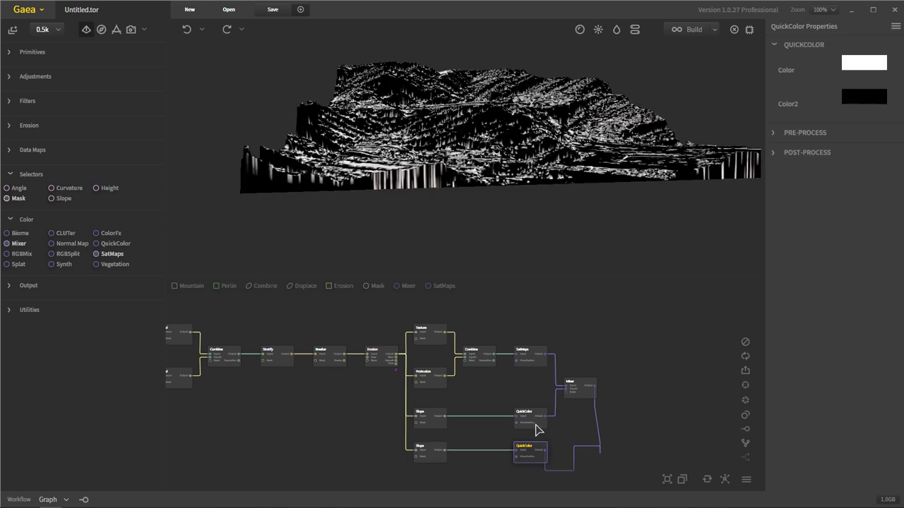
pyautogui.moveTo(561, 480); pyautogui.dragTo(385, 429)
pyautogui.press('Delete')
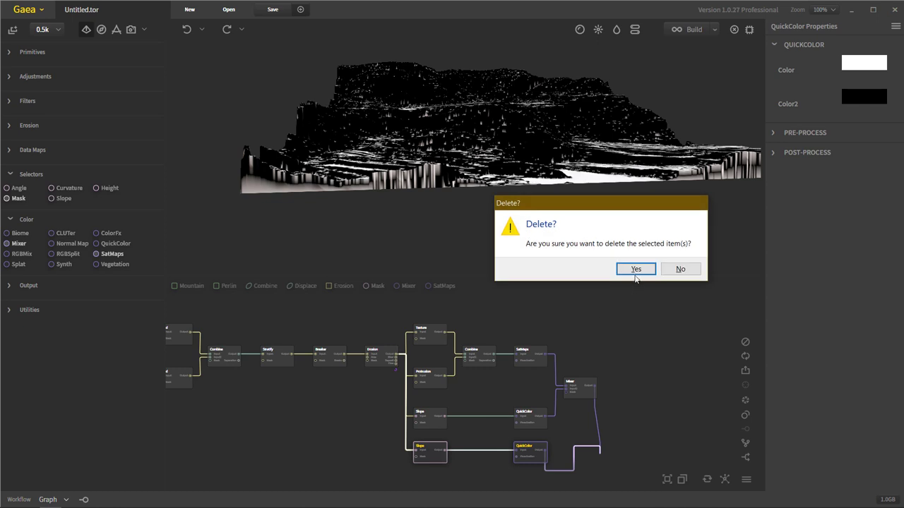
pyautogui.click(635, 271)
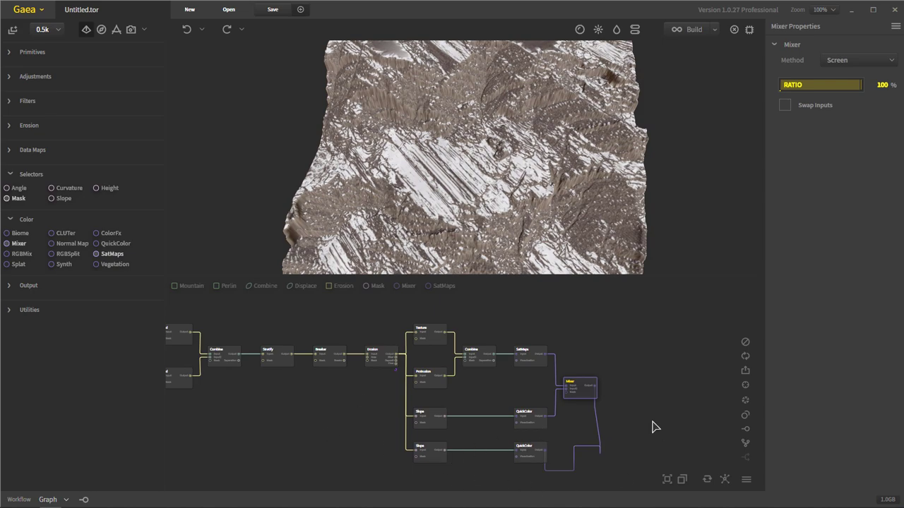
# - Set the viewport preview resolution to 2k for the terrain shown at the Mixer node
pyautogui.moveTo(668, 181); pyautogui.dragTo(638, 212)
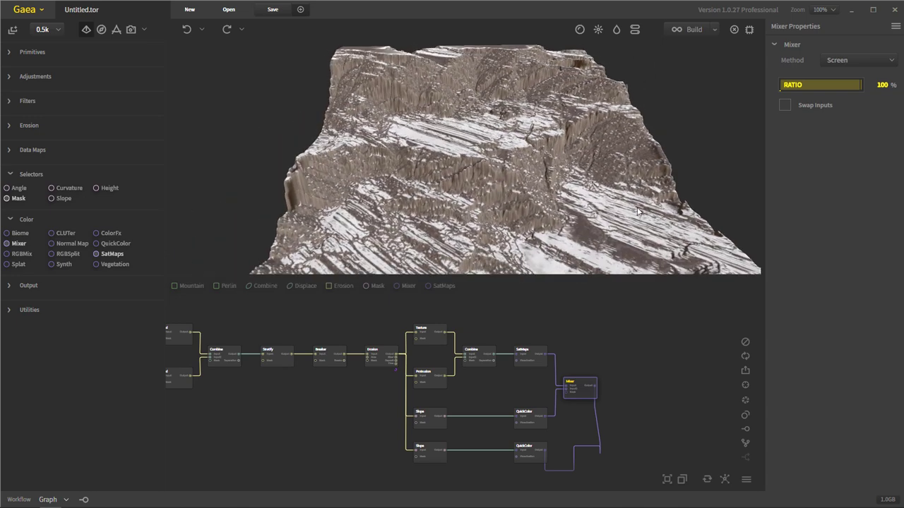
pyautogui.click(55, 33)
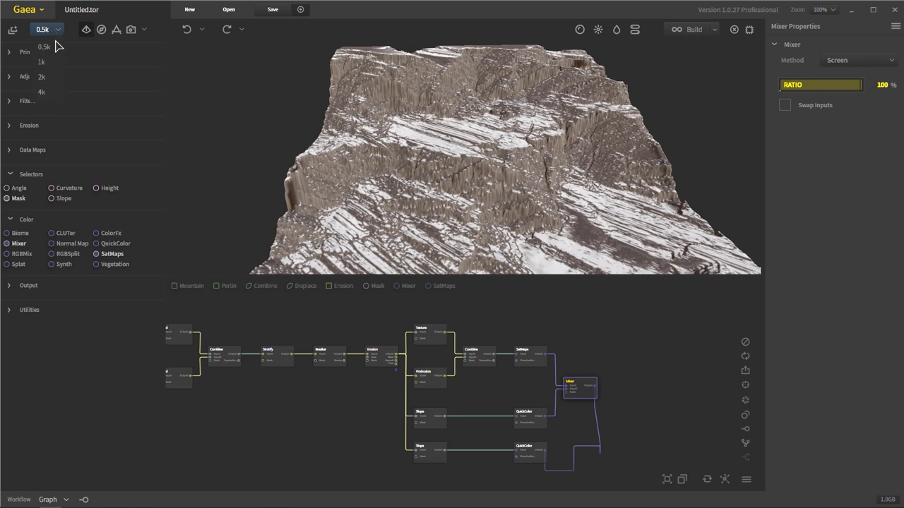
pyautogui.click(41, 76)
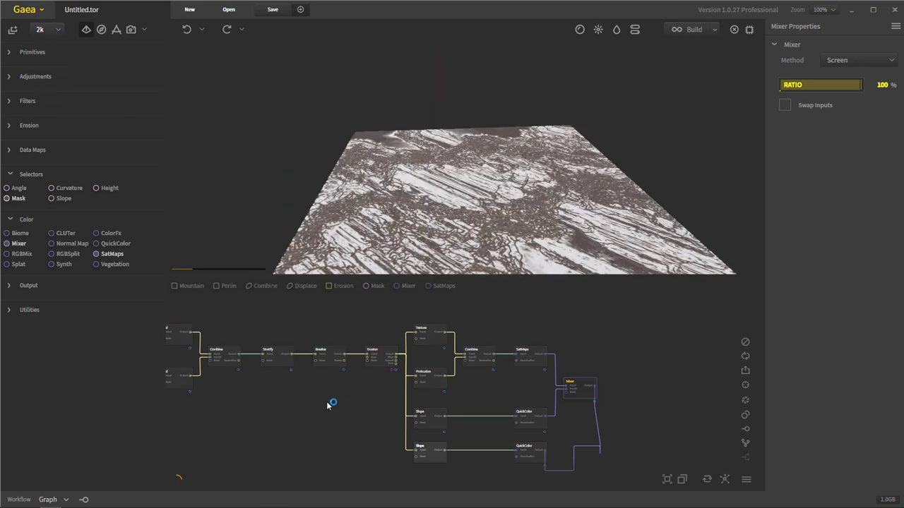
pyautogui.moveTo(274, 428); pyautogui.dragTo(483, 416)
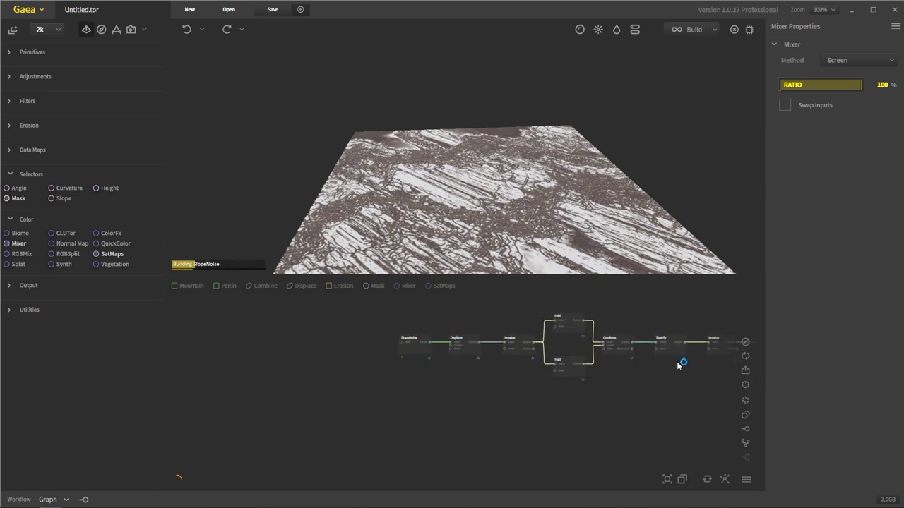
pyautogui.moveTo(509, 443); pyautogui.dragTo(357, 443)
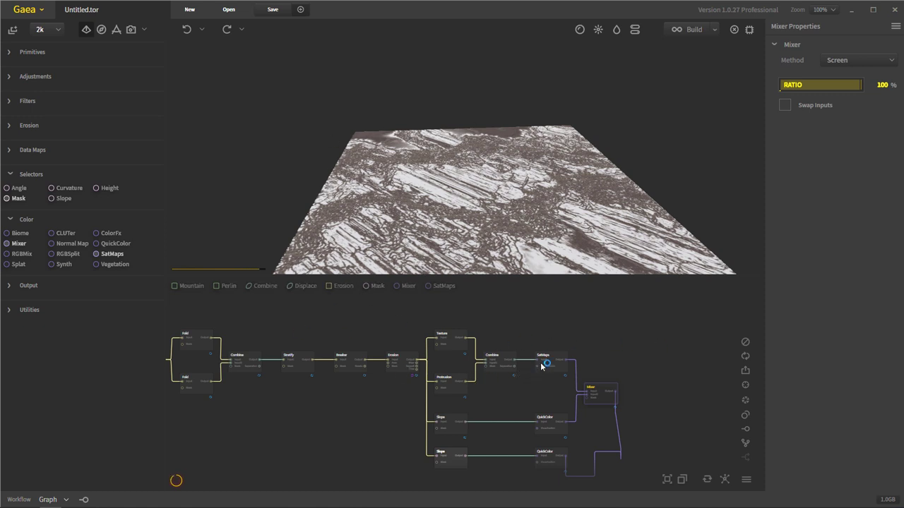
pyautogui.click(686, 29)
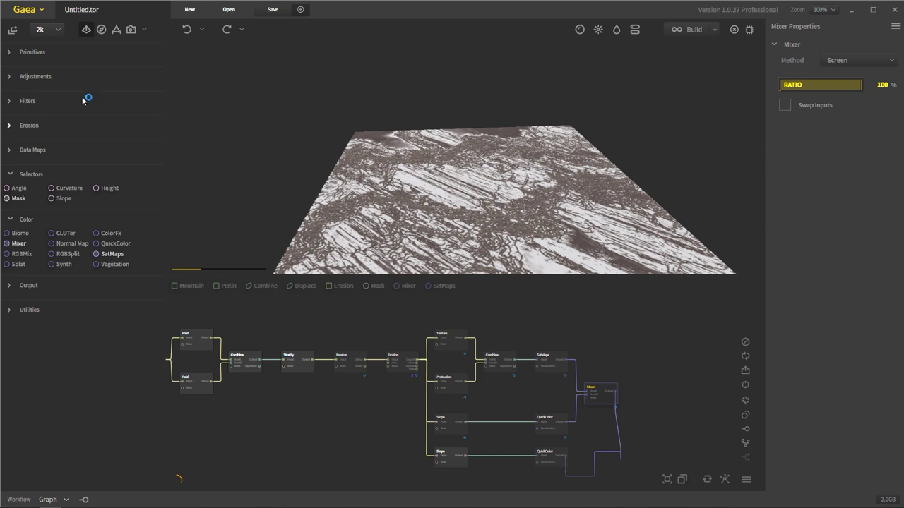
# - Examine the colored terrain's snow streaks and cliff surfaces at 2k resolution from several angles and distances
pyautogui.click(55, 32)
pyautogui.click(456, 15)
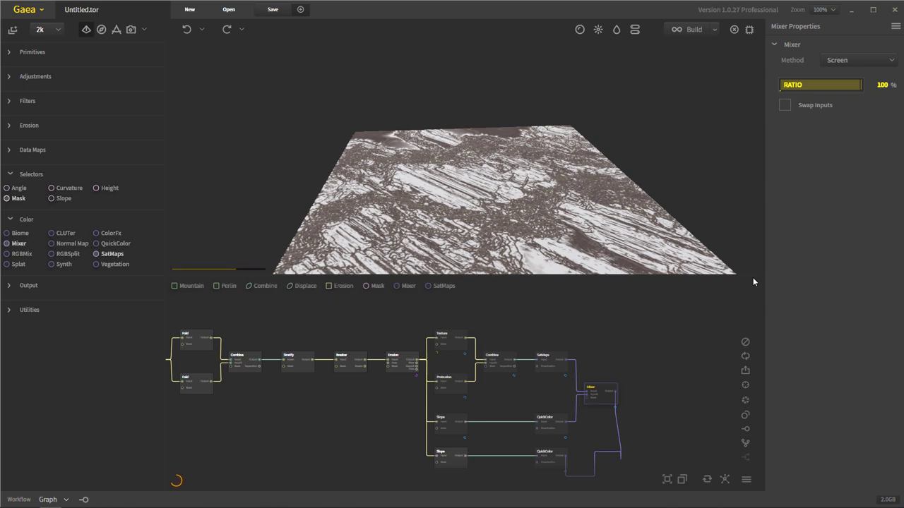
pyautogui.moveTo(621, 185); pyautogui.dragTo(592, 225)
pyautogui.scroll(5, 500, 175)
pyautogui.scroll(-5, 504, 173)
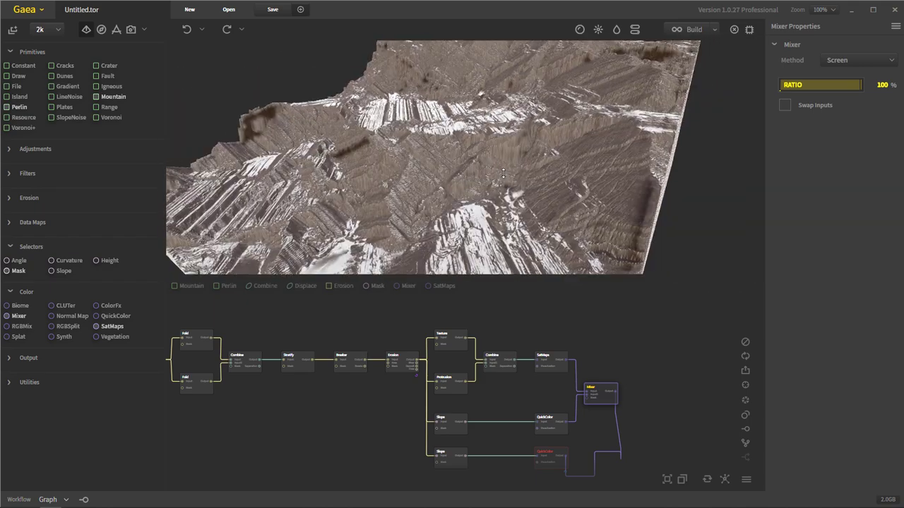
pyautogui.moveTo(504, 173); pyautogui.dragTo(530, 151)
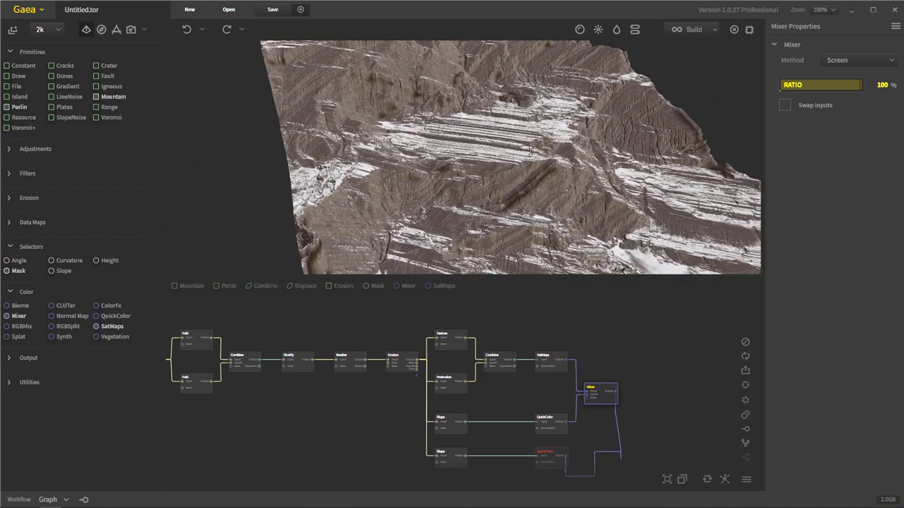
pyautogui.click(329, 408)
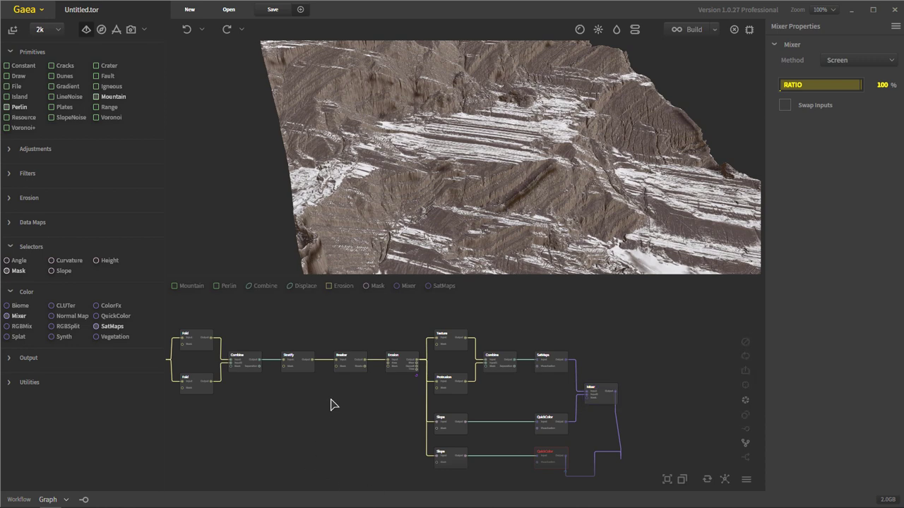
pyautogui.moveTo(338, 407); pyautogui.dragTo(435, 424)
pyautogui.moveTo(395, 172); pyautogui.dragTo(642, 211)
pyautogui.moveTo(618, 184); pyautogui.dragTo(494, 127)
pyautogui.scroll(-3, 494, 127)
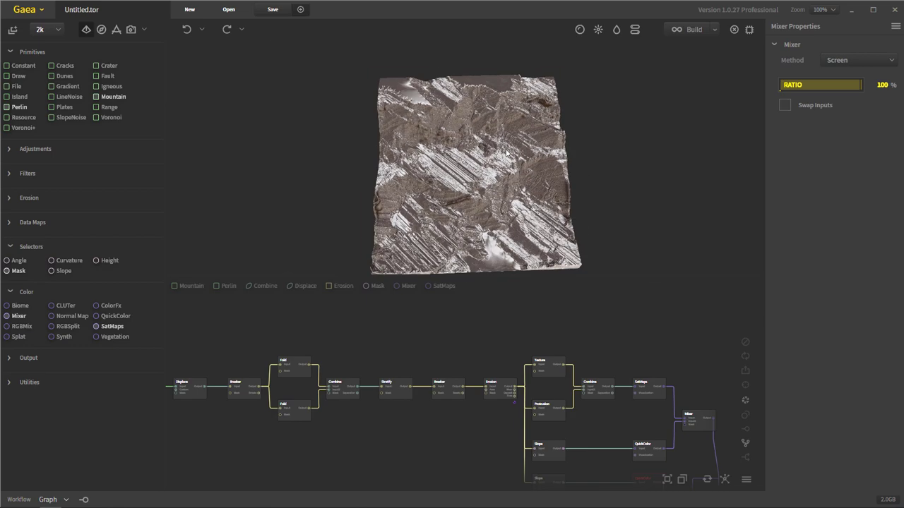
pyautogui.moveTo(501, 161); pyautogui.dragTo(481, 146)
pyautogui.scroll(5, 480, 146)
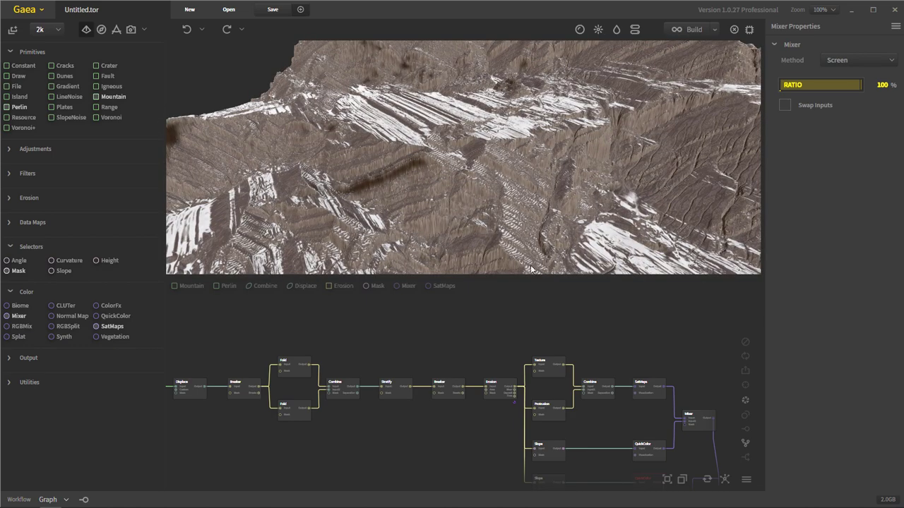
pyautogui.moveTo(422, 184); pyautogui.dragTo(474, 147)
pyautogui.moveTo(649, 185); pyautogui.dragTo(440, 152)
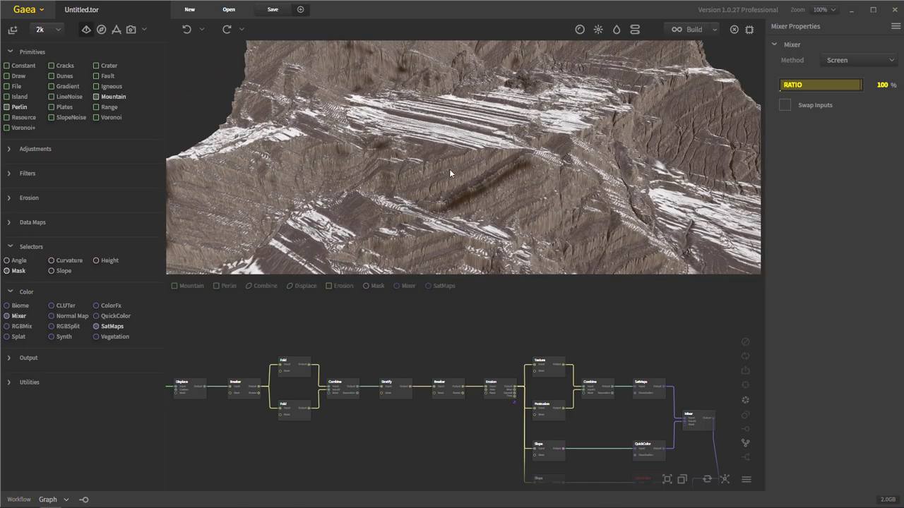
pyautogui.moveTo(595, 209); pyautogui.dragTo(519, 170)
pyautogui.moveTo(430, 142); pyautogui.dragTo(489, 154)
pyautogui.scroll(-5, 448, 167)
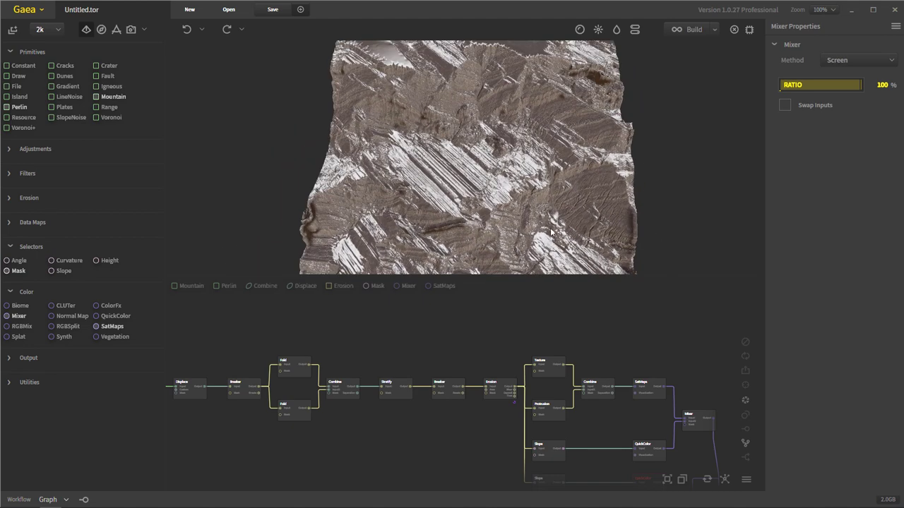
pyautogui.moveTo(541, 215); pyautogui.dragTo(504, 207)
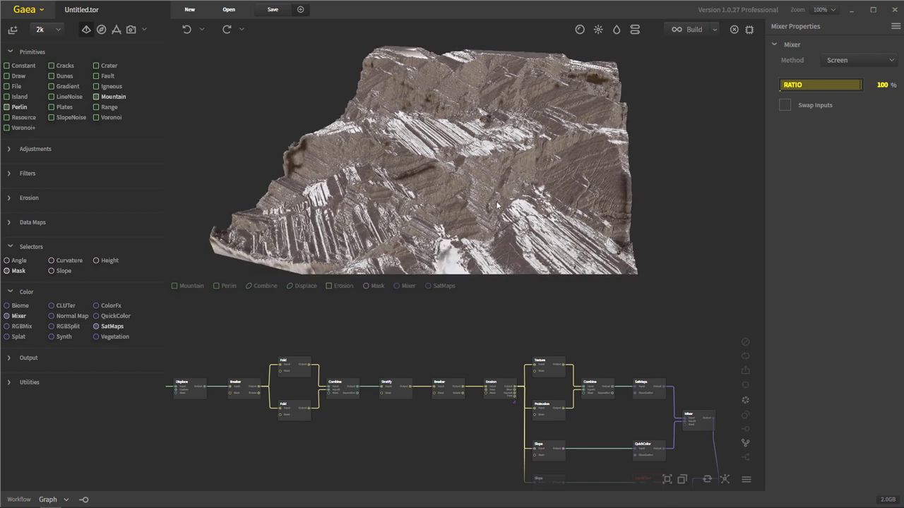
pyautogui.scroll(-3, 462, 174)
pyautogui.moveTo(450, 191); pyautogui.dragTo(474, 146)
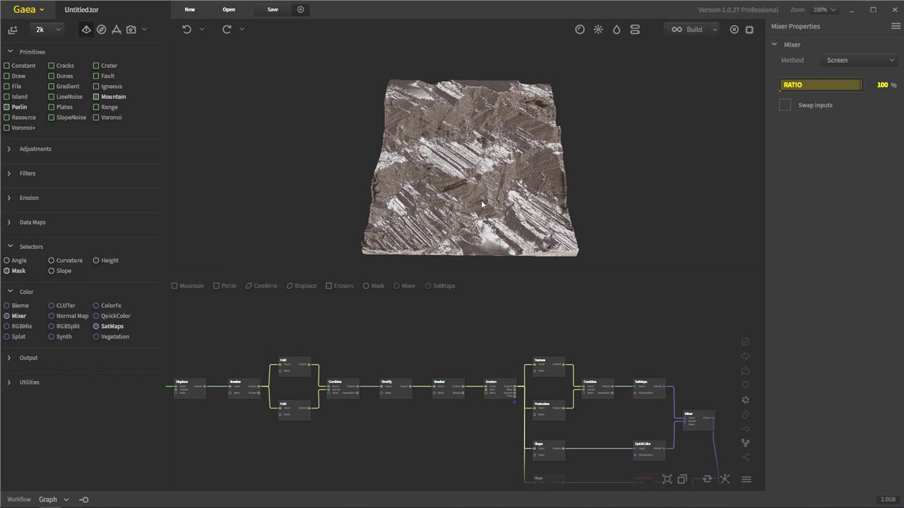
pyautogui.moveTo(480, 171); pyautogui.dragTo(472, 200)
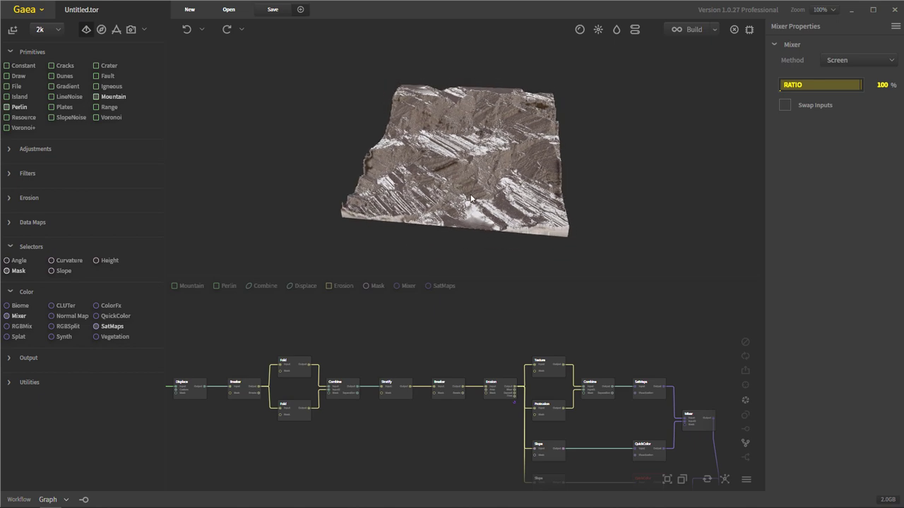
pyautogui.moveTo(525, 207); pyautogui.dragTo(490, 185)
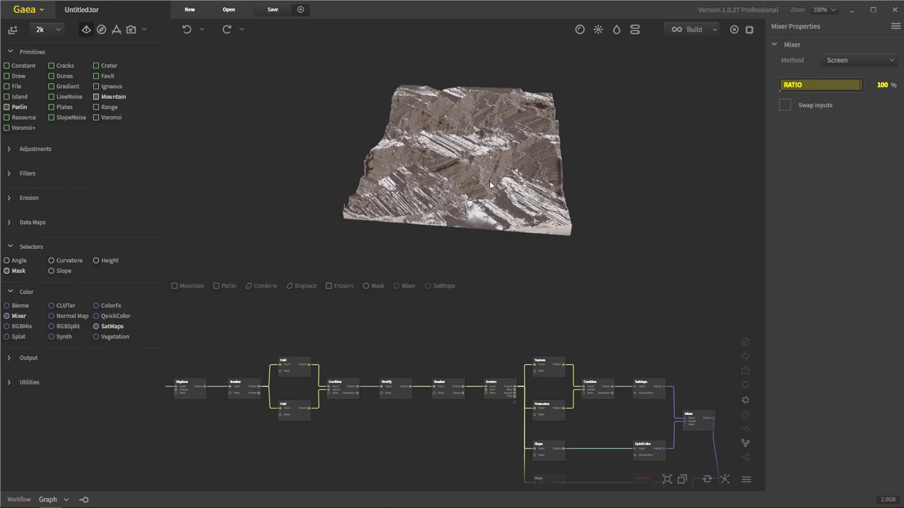
pyautogui.scroll(7, 490, 185)
pyautogui.scroll(-8, 490, 185)
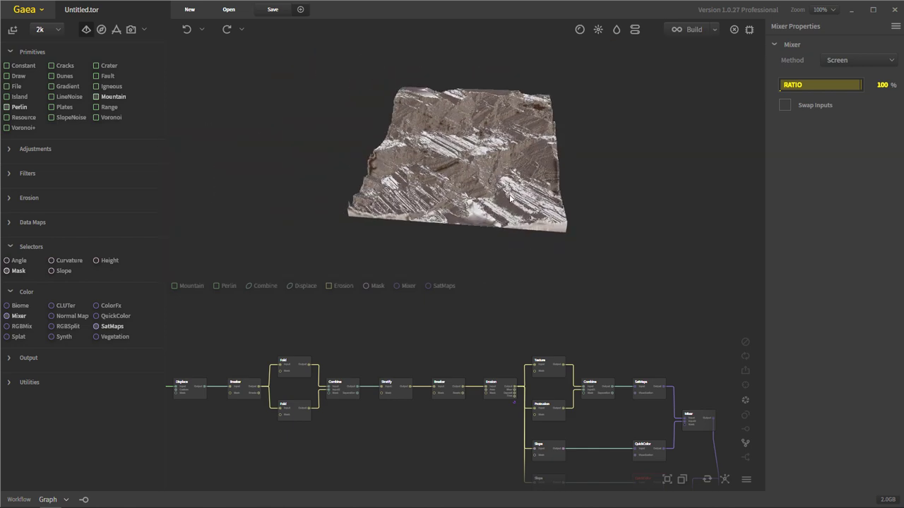
# - Open the Build Manager with the Mixer node selected, dismissing the broken-nodes warning, and close it again
pyautogui.moveTo(678, 353); pyautogui.dragTo(529, 353, button='middle')
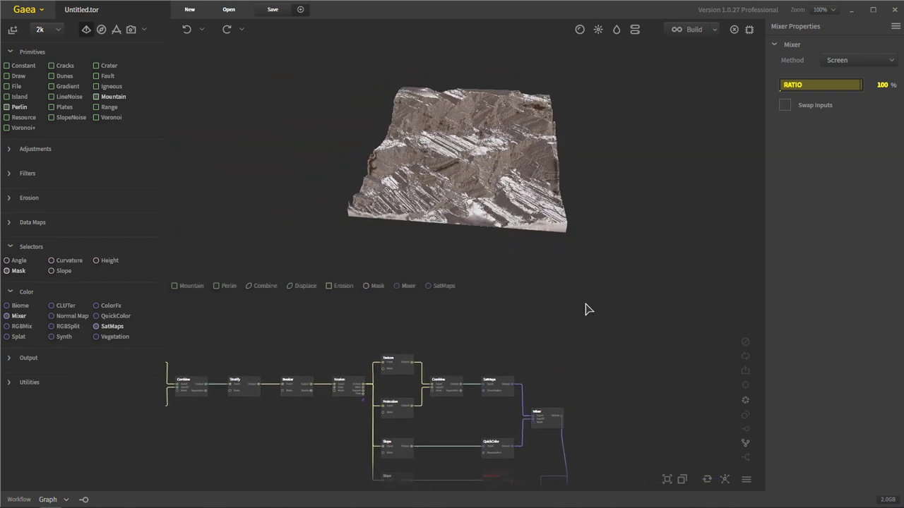
pyautogui.click(544, 415)
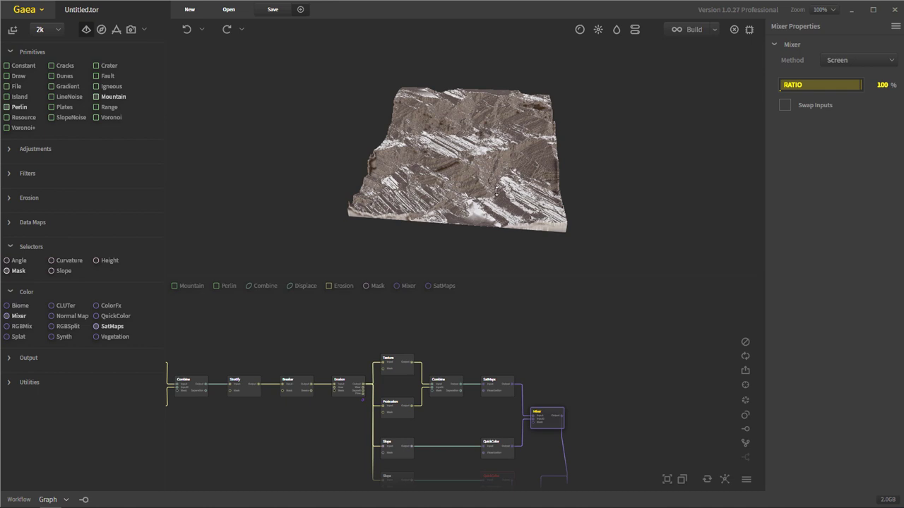
pyautogui.click(686, 29)
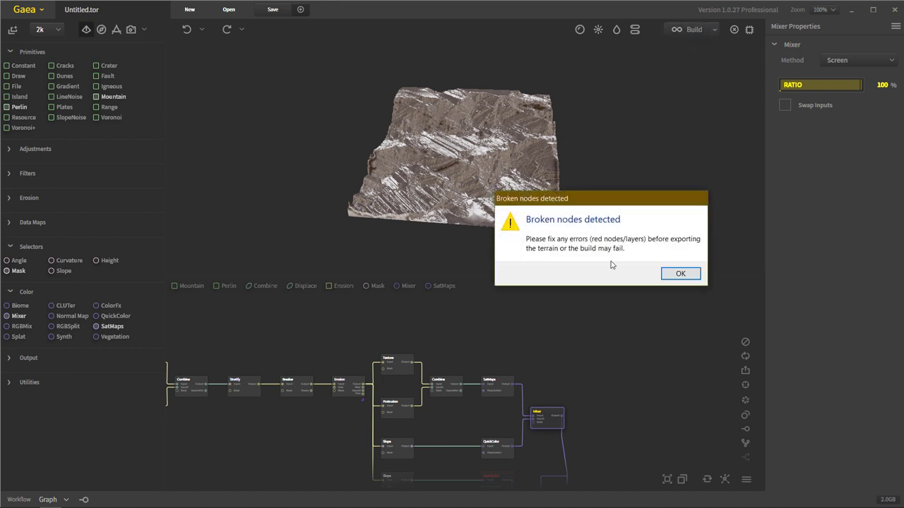
pyautogui.click(680, 274)
pyautogui.click(810, 85)
# - Try to delete the broken lower QuickColor node and continue the session in the crash recovery dialog
pyautogui.moveTo(638, 428); pyautogui.dragTo(656, 308)
pyautogui.click(527, 369)
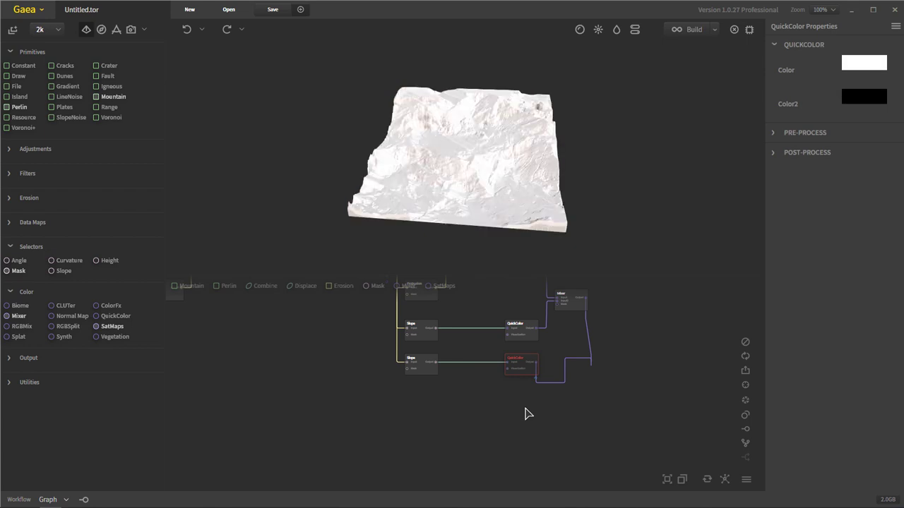
pyautogui.press('Delete')
pyautogui.click(644, 272)
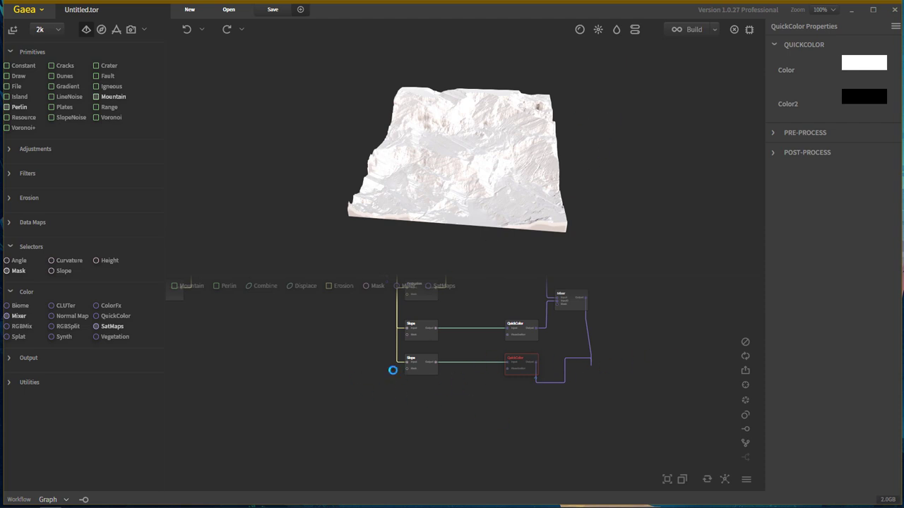
pyautogui.click(625, 277)
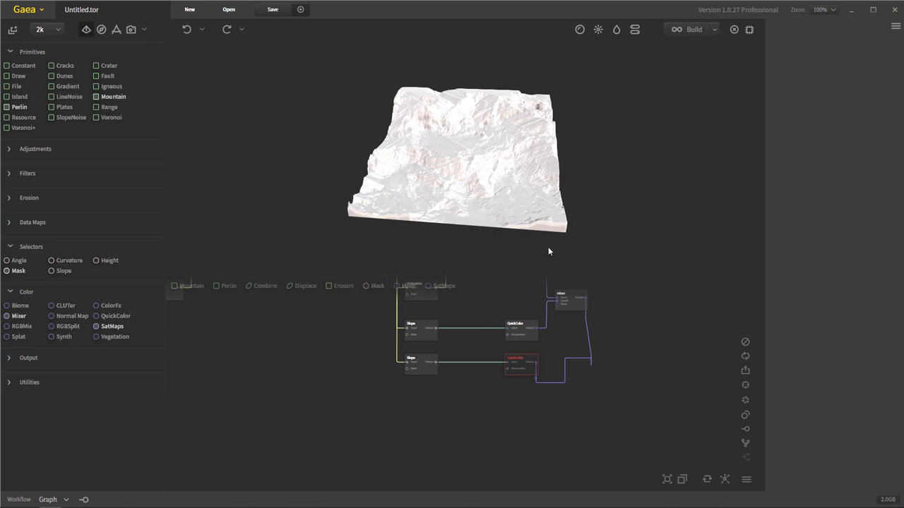
# - Check the Build Manager's instructions for choosing which nodes to save as output, and close it
pyautogui.click(686, 31)
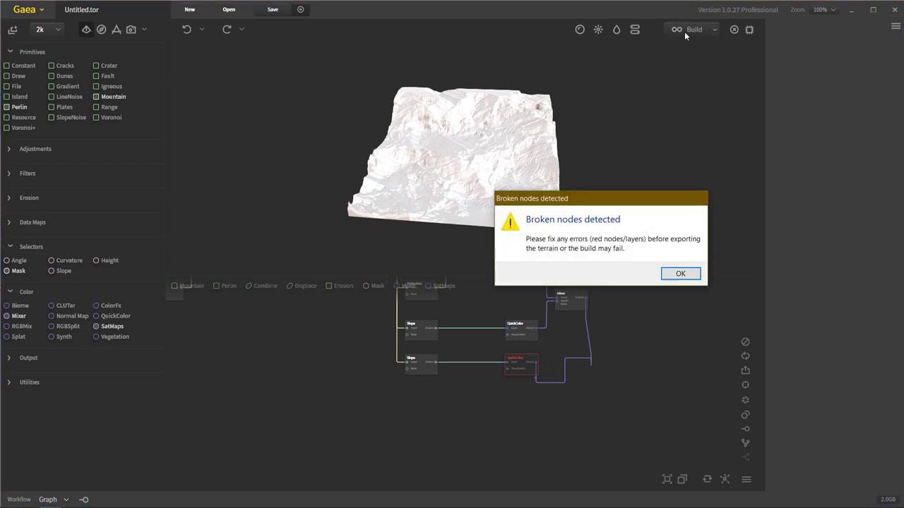
pyautogui.click(680, 273)
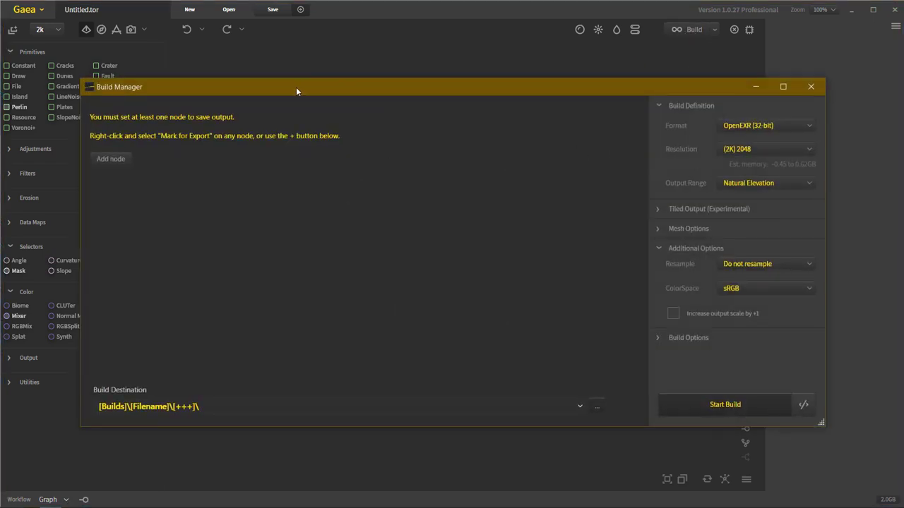
pyautogui.moveTo(295, 87); pyautogui.dragTo(549, 94)
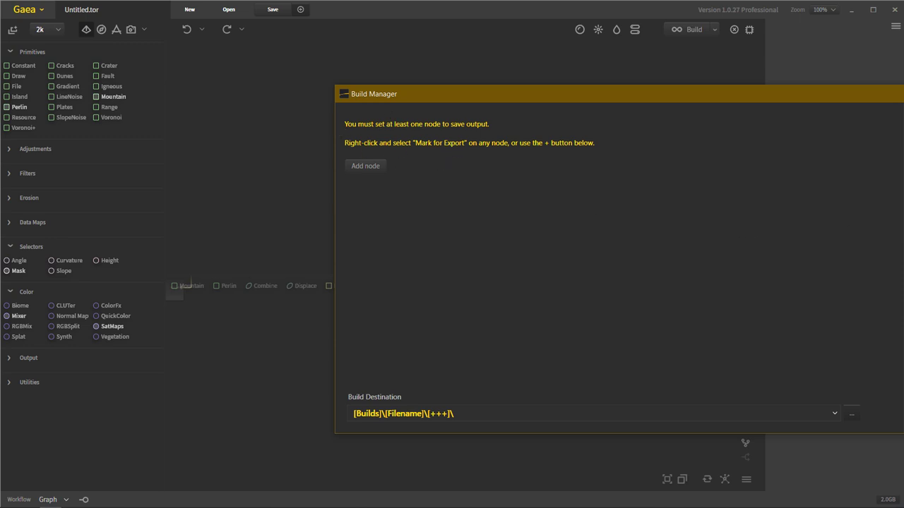
pyautogui.press('Escape')
# - Mark the Erosion node for export
pyautogui.moveTo(569, 360); pyautogui.dragTo(689, 466, button='middle')
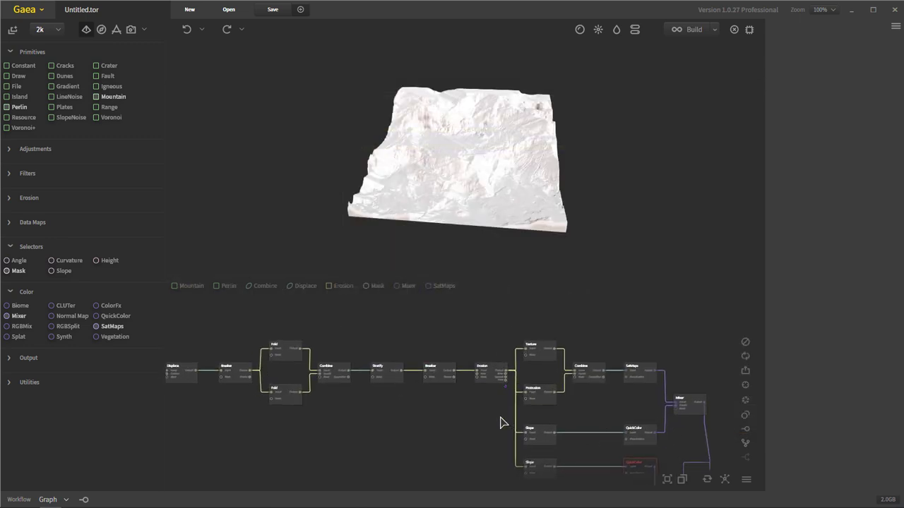
pyautogui.click(491, 385)
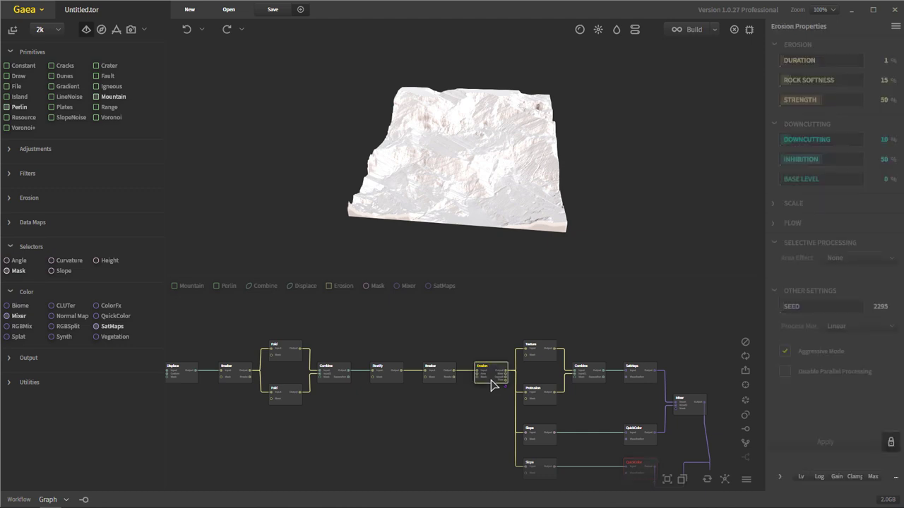
pyautogui.rightClick(495, 380)
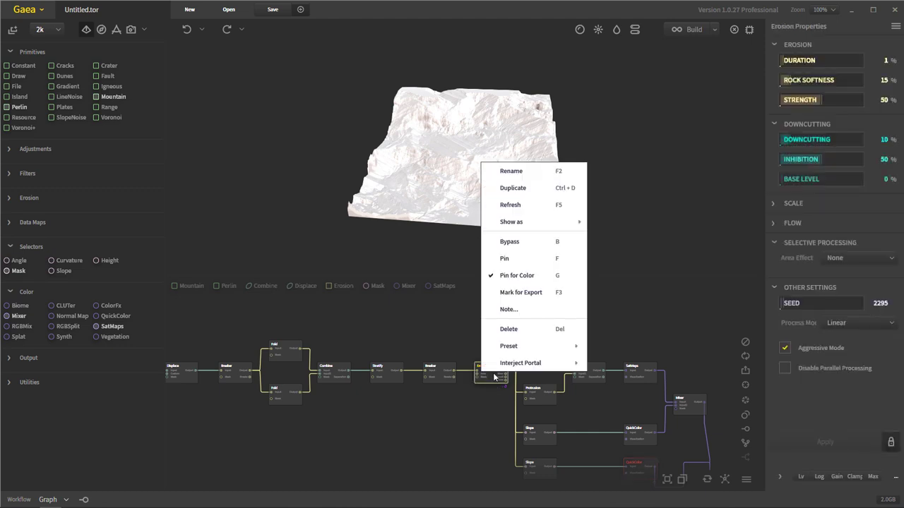
pyautogui.click(538, 293)
# - Mark the final Mixer node for export
pyautogui.click(695, 411)
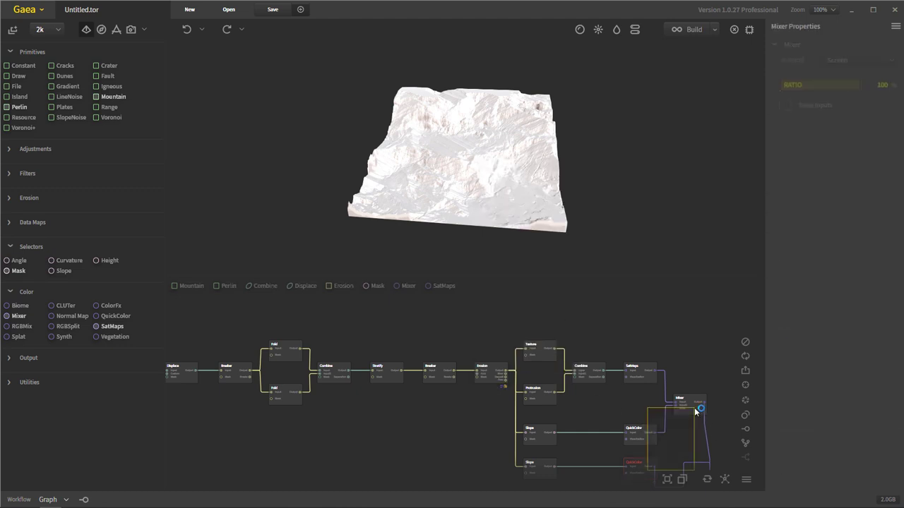
pyautogui.rightClick(696, 407)
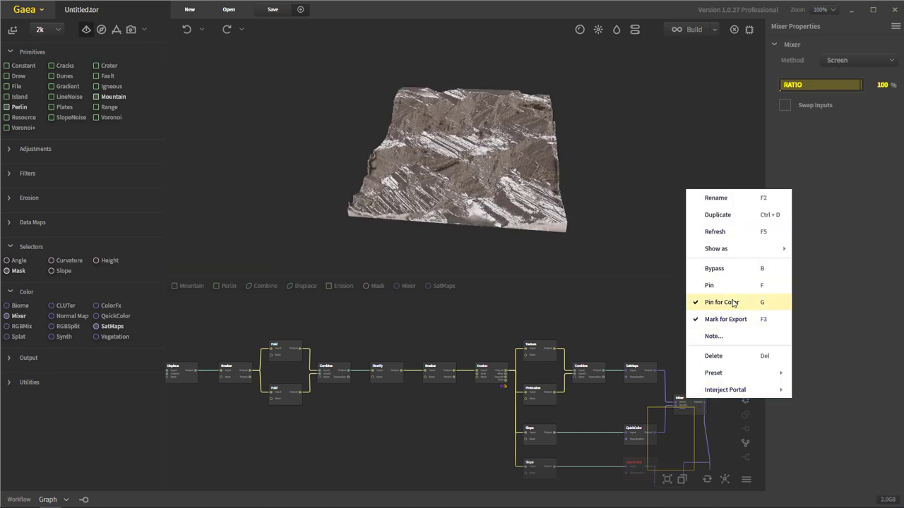
pyautogui.click(737, 322)
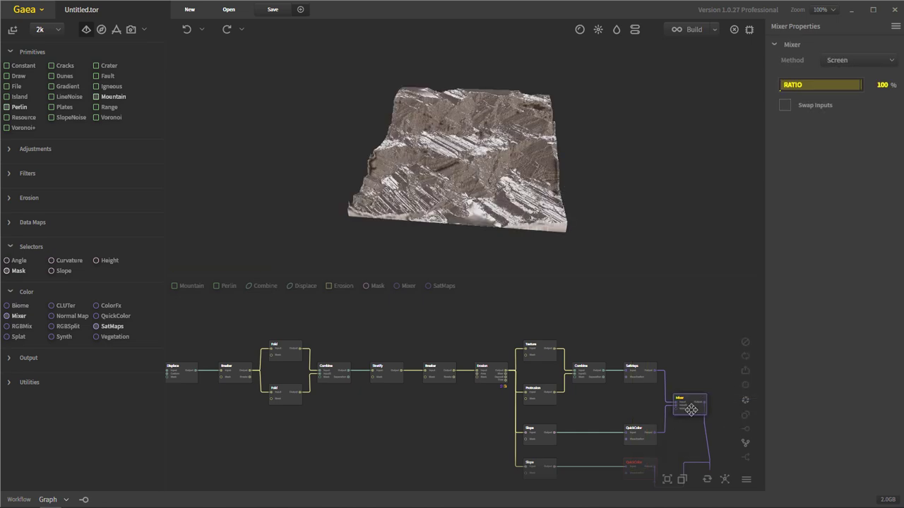
pyautogui.rightClick(695, 408)
pyautogui.click(728, 320)
# - Inspect the save-to-file and pinned-for-color markers beneath the Erosion node
pyautogui.scroll(-1, 500, 385)
pyautogui.scroll(4, 504, 409)
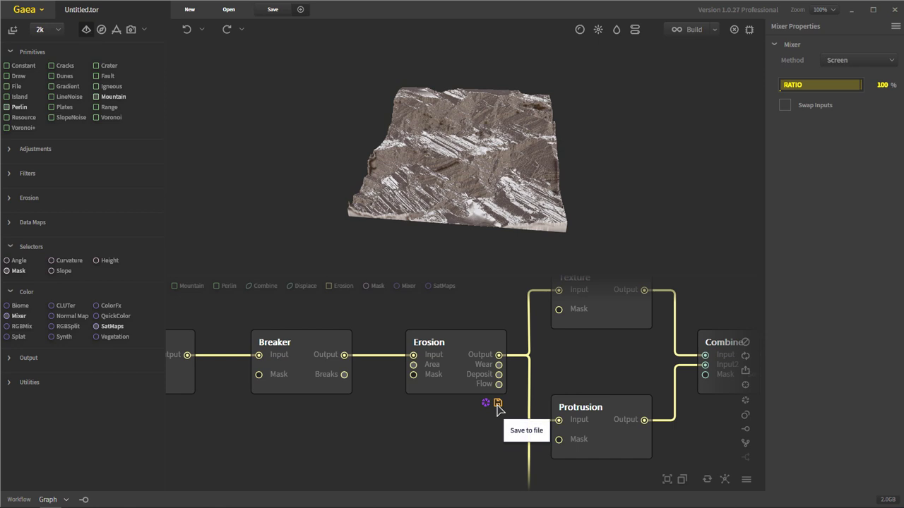
pyautogui.scroll(-2, 498, 406)
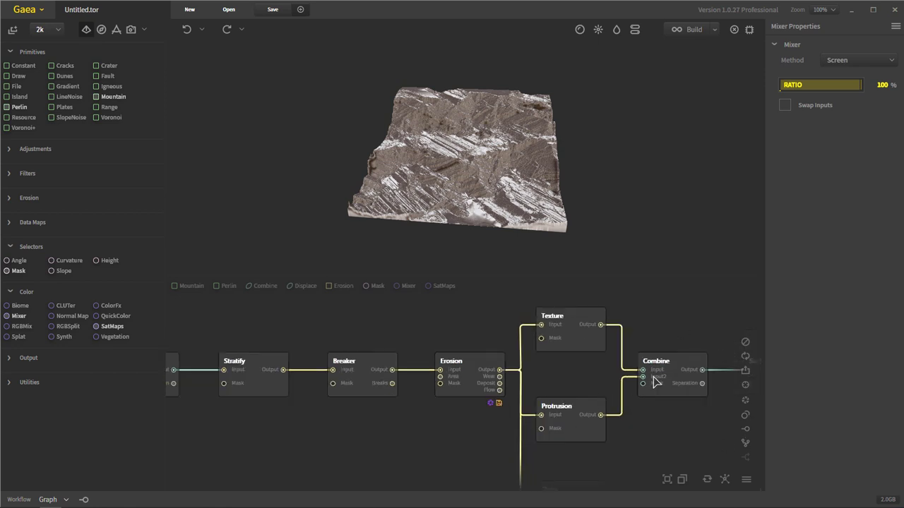
pyautogui.scroll(3, 492, 410)
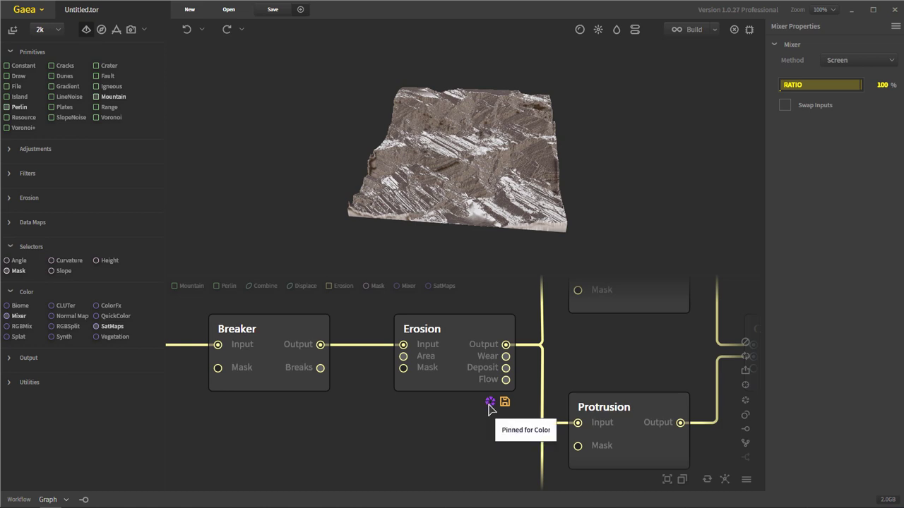
pyautogui.scroll(-4, 494, 410)
pyautogui.scroll(-2, 497, 408)
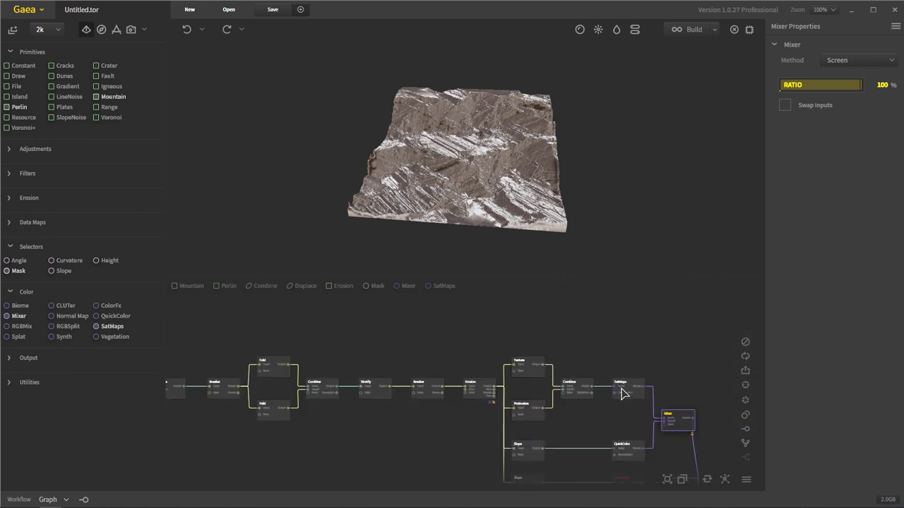
# - Open the Build Manager for the nodes marked for export, acknowledging the broken-nodes warning
pyautogui.moveTo(670, 484); pyautogui.dragTo(617, 444, button='middle')
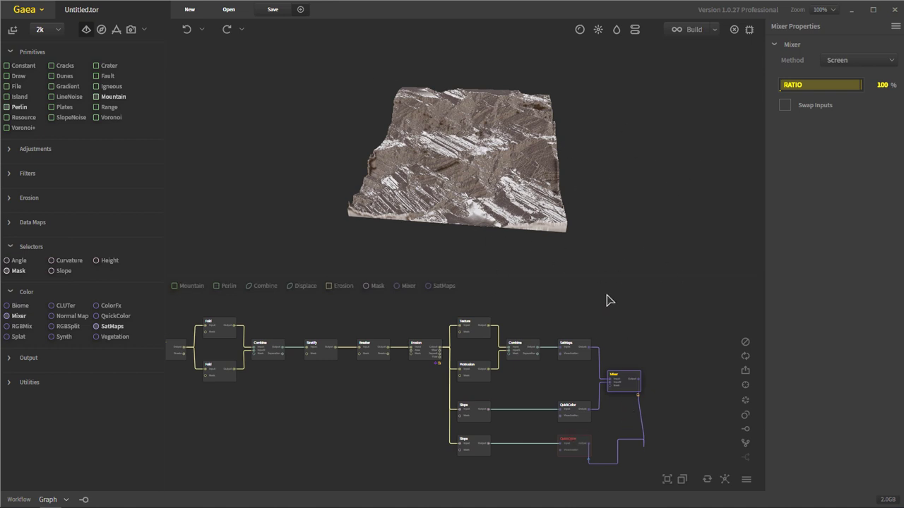
pyautogui.click(681, 29)
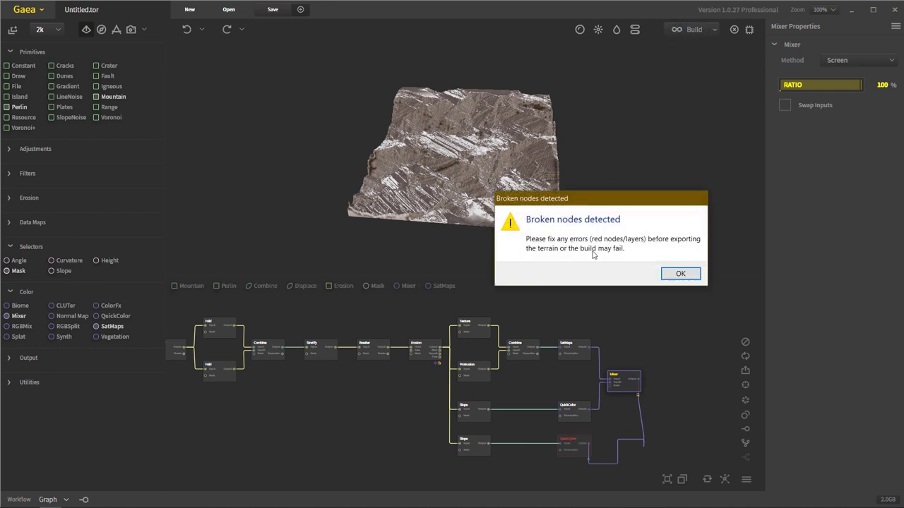
pyautogui.click(680, 272)
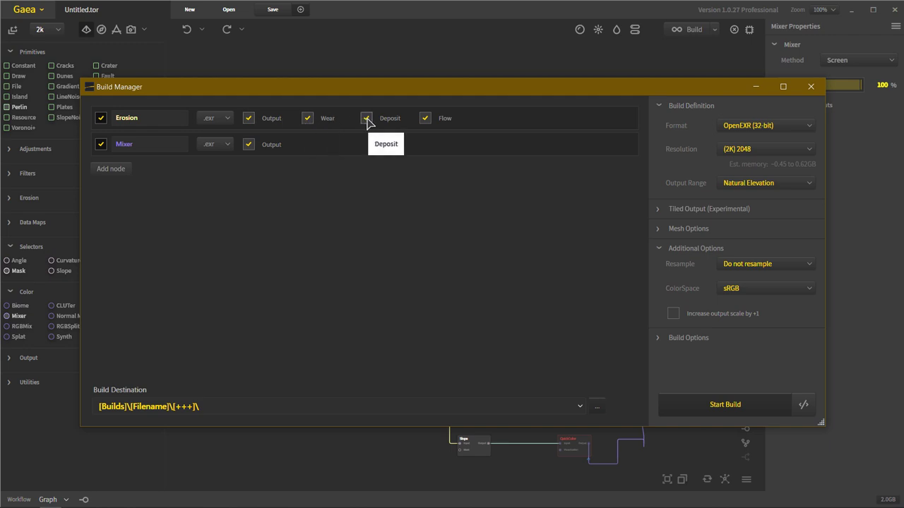
# - Set the build format to TIFF (32-bit) and accept changing the file format for all nodes
pyautogui.moveTo(349, 92); pyautogui.dragTo(374, 86)
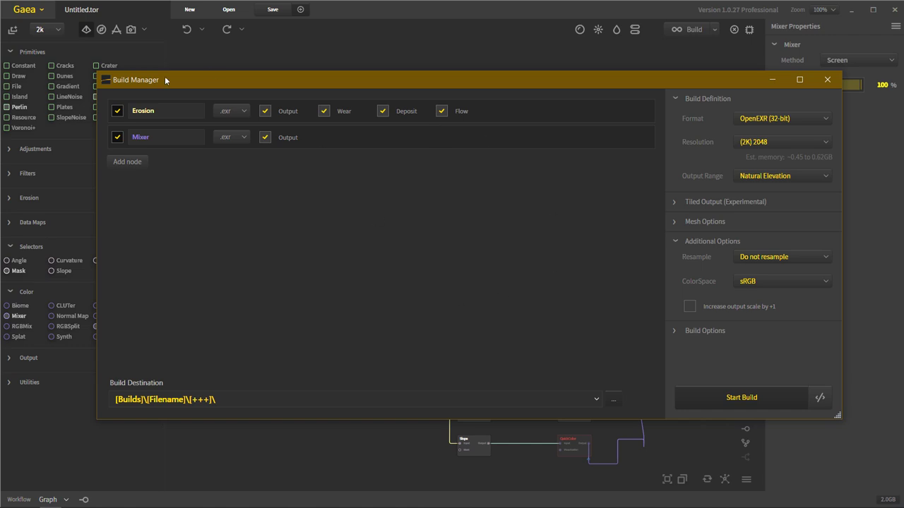
pyautogui.click(799, 120)
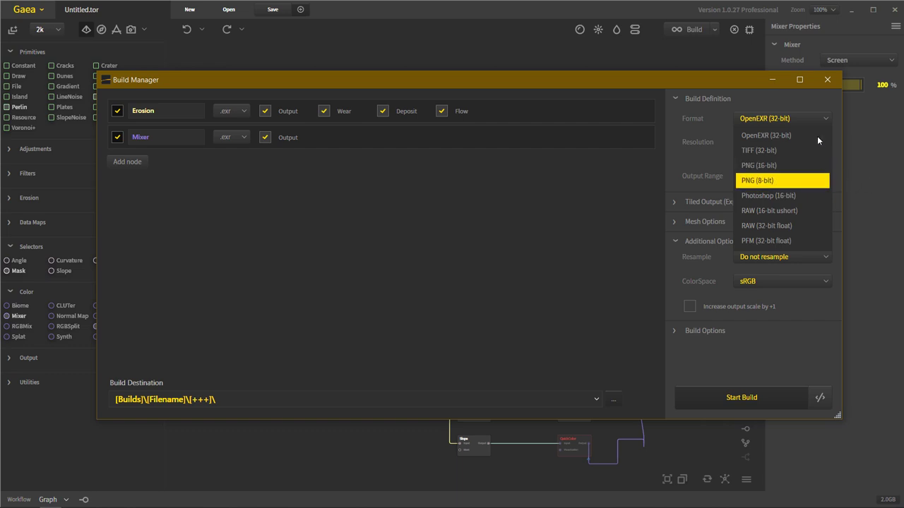
pyautogui.click(770, 135)
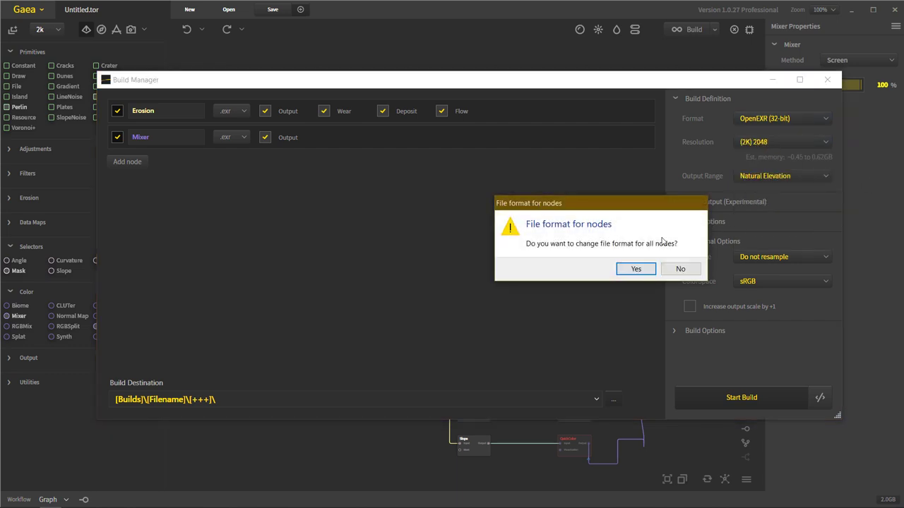
pyautogui.click(637, 270)
pyautogui.click(788, 114)
pyautogui.click(788, 145)
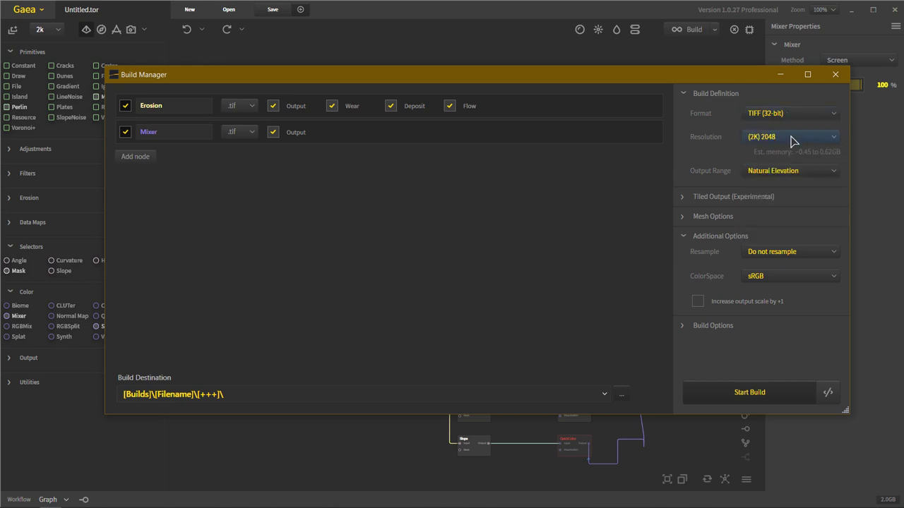
# - Review the available build resolutions and the experimental tiled output options
pyautogui.click(791, 137)
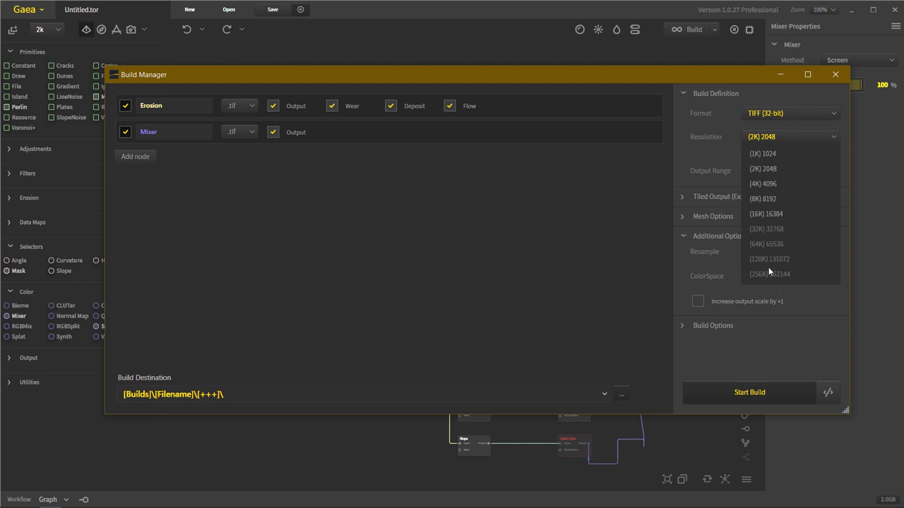
pyautogui.click(499, 264)
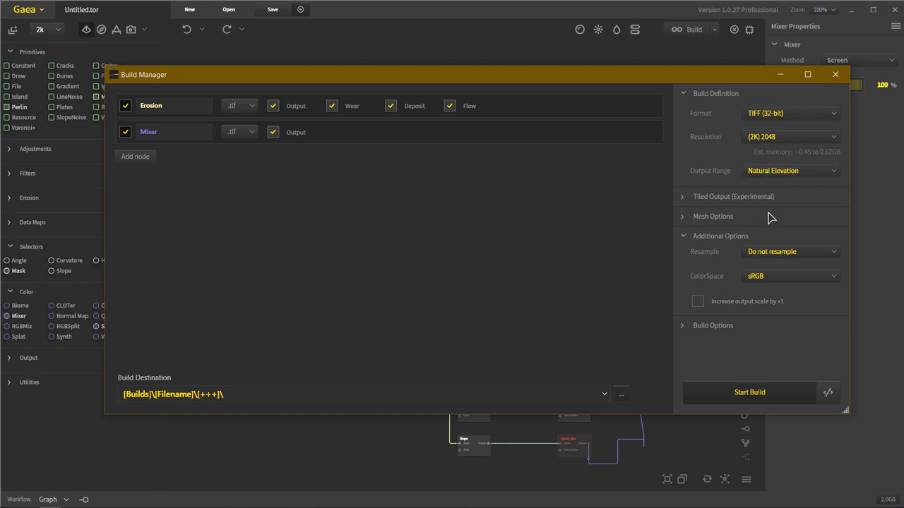
pyautogui.click(730, 204)
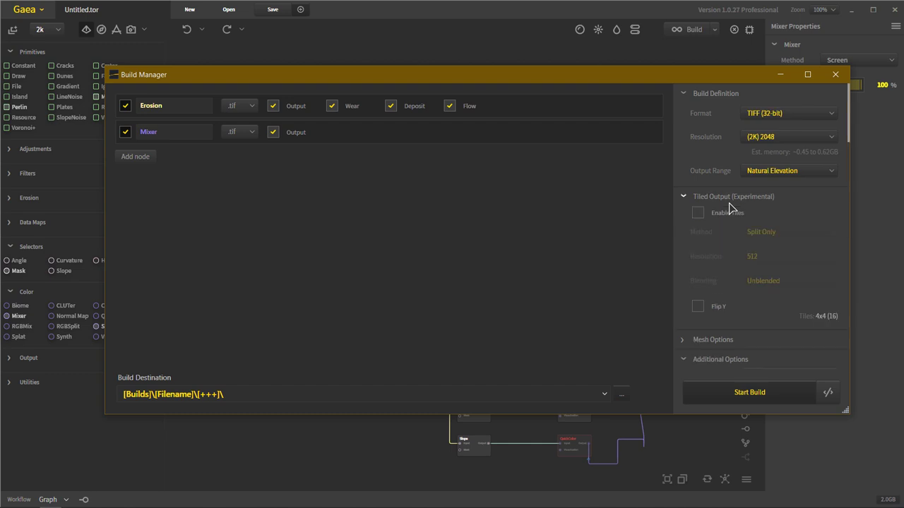
pyautogui.click(729, 204)
# - Review the mesh options with their LOD choices and the file formats offered for the Erosion node
pyautogui.click(716, 216)
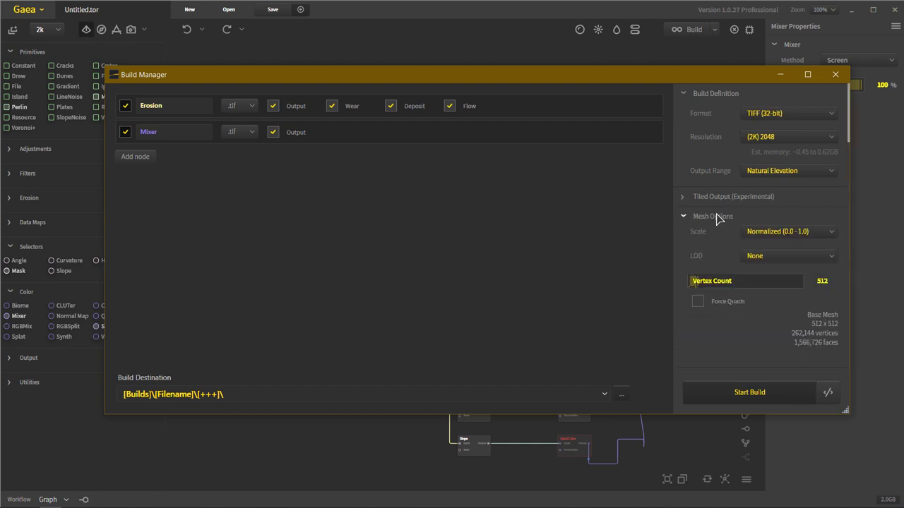
pyautogui.click(830, 259)
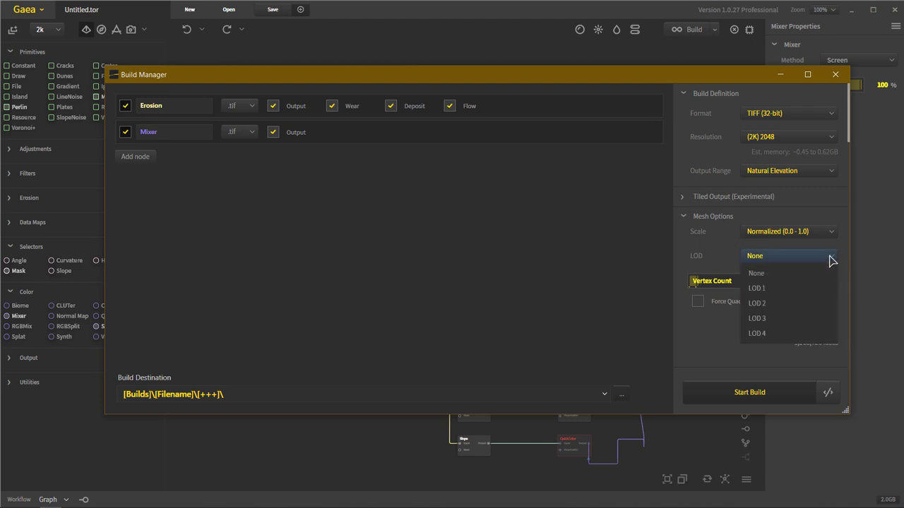
pyautogui.click(601, 242)
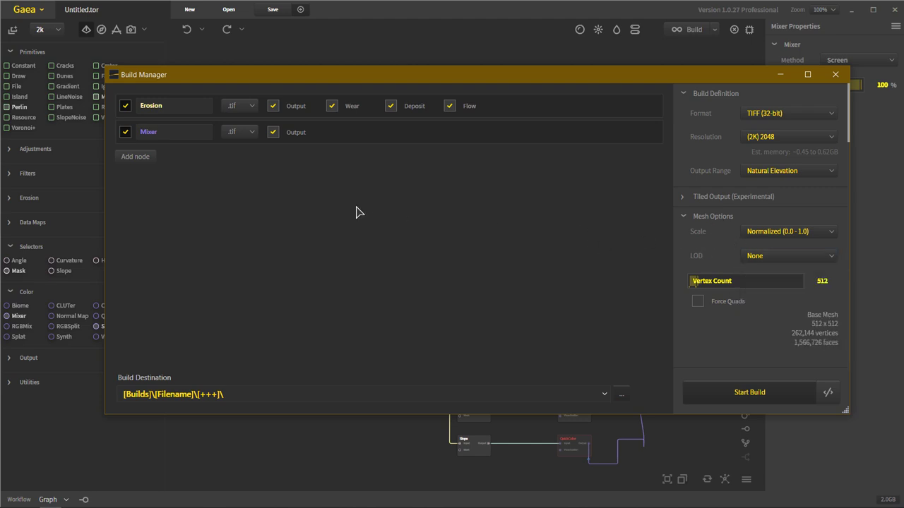
pyautogui.click(253, 106)
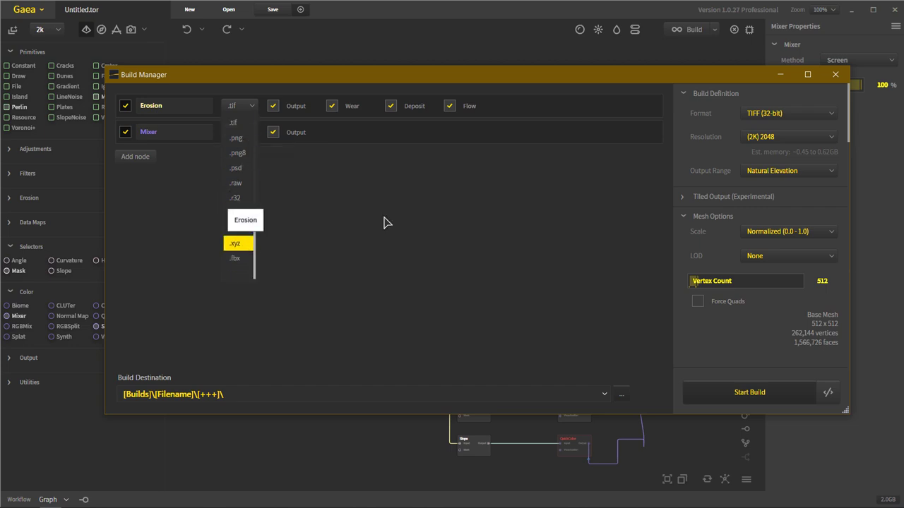
pyautogui.click(496, 302)
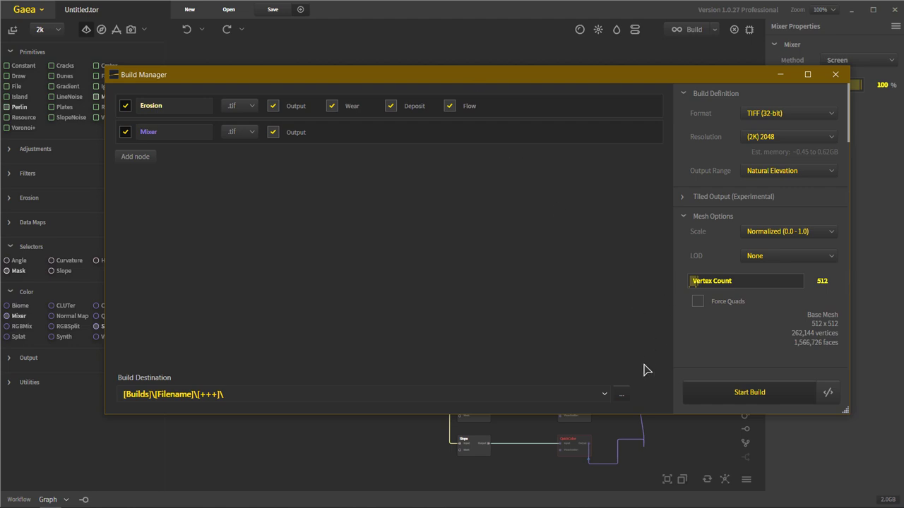
# - Check the folder selection for the build destination, cancel it, and close the Build Manager without starting a build
pyautogui.click(621, 395)
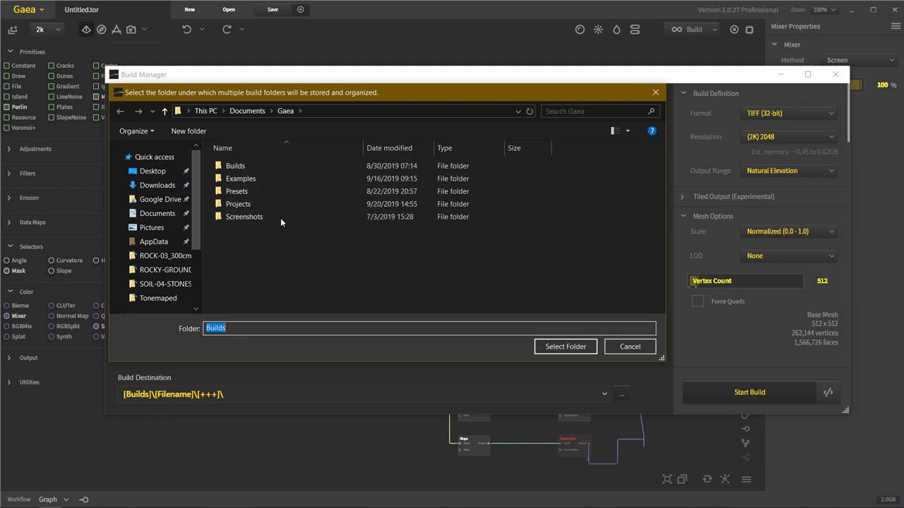
pyautogui.click(319, 281)
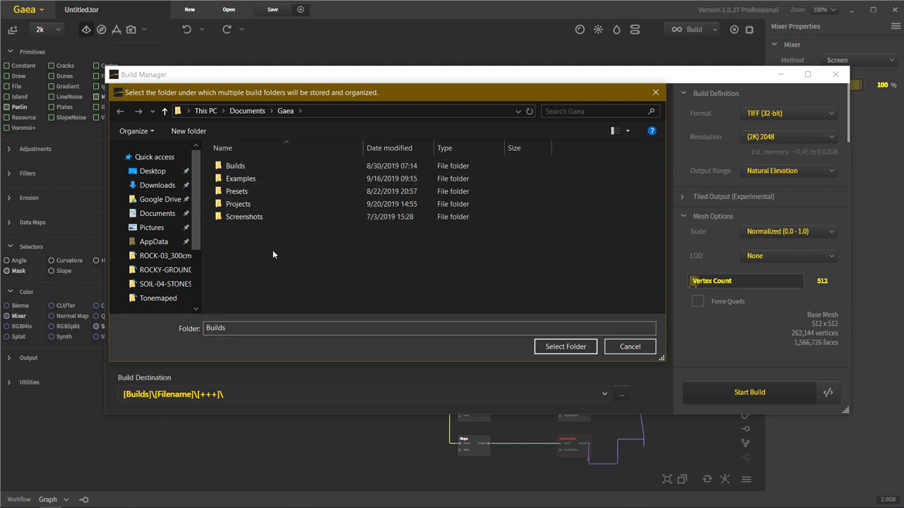
pyautogui.click(629, 347)
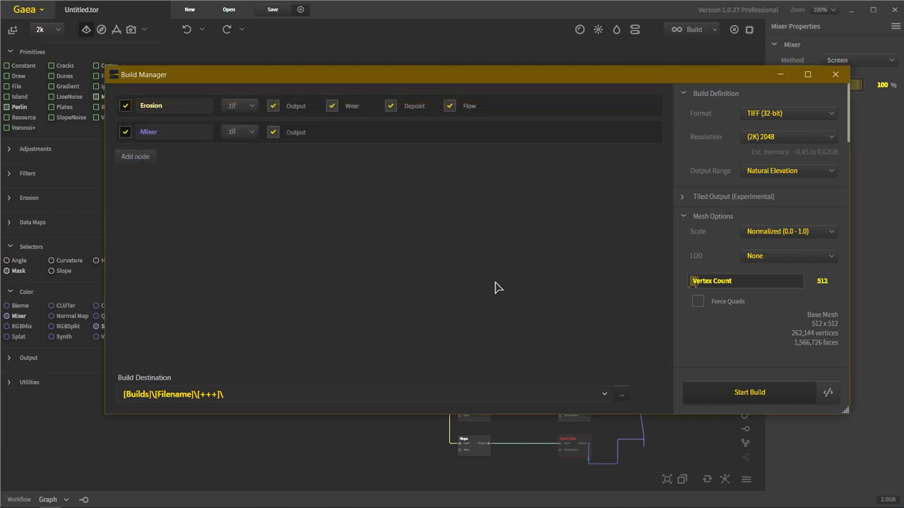
pyautogui.click(835, 74)
pyautogui.moveTo(490, 204); pyautogui.dragTo(540, 217)
pyautogui.scroll(3, 514, 201)
pyautogui.scroll(-3, 515, 201)
pyautogui.moveTo(360, 422); pyautogui.dragTo(462, 411)
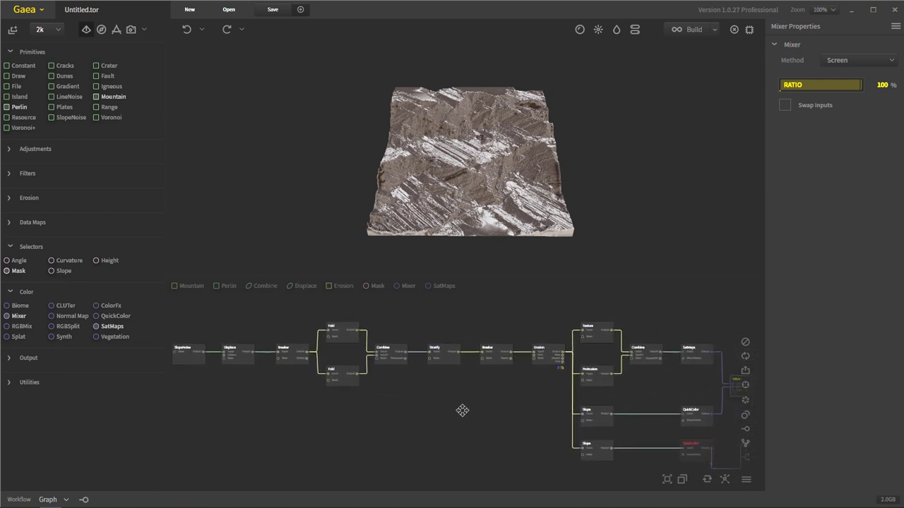